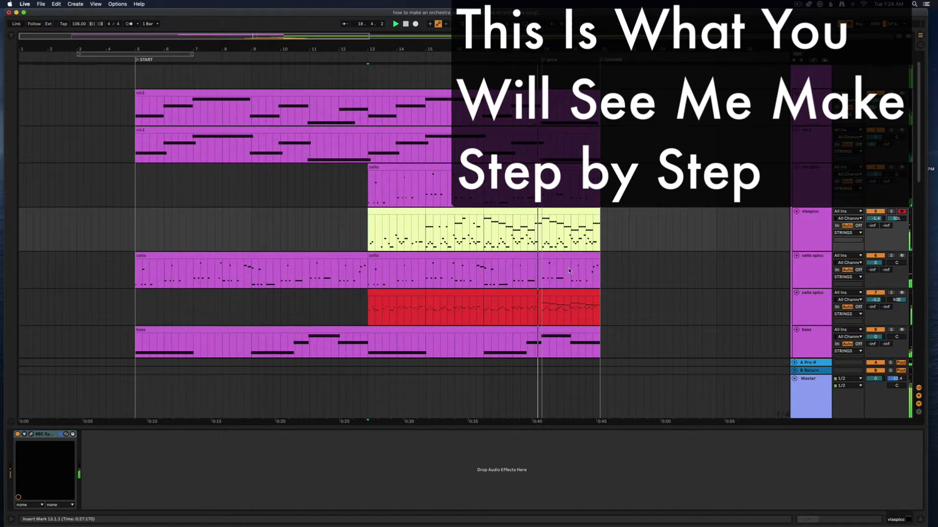
Step: Look over the finished orchestral arrangement during playback, from the string tracks through percussion, woodwinds and horns to the Piano Delicacy track
{"action": "scroll", "coordinate": [569, 270], "scroll_direction": "down", "scroll_amount": 3}
{"action": "scroll", "coordinate": [569, 271], "scroll_direction": "right", "scroll_amount": 2}
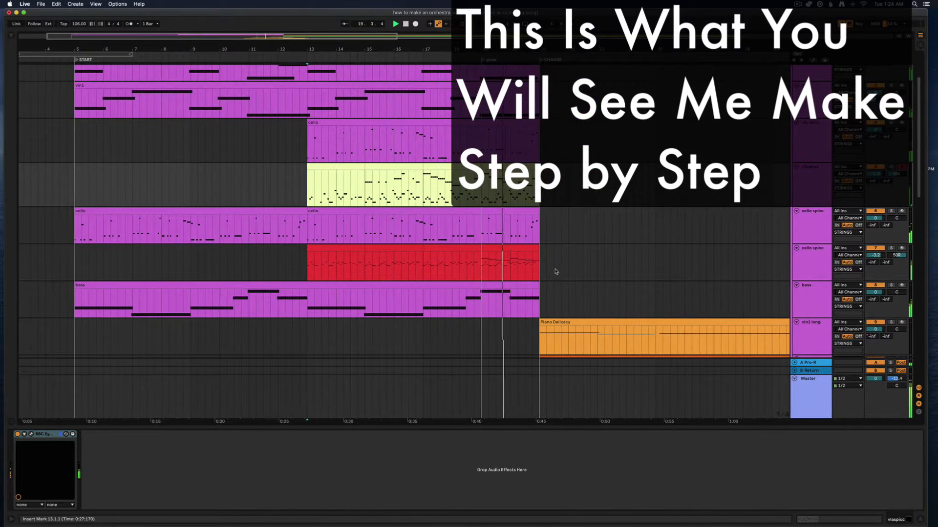
{"action": "scroll", "coordinate": [557, 271], "scroll_direction": "down", "scroll_amount": 3}
{"action": "scroll", "coordinate": [554, 271], "scroll_direction": "down", "scroll_amount": 5}
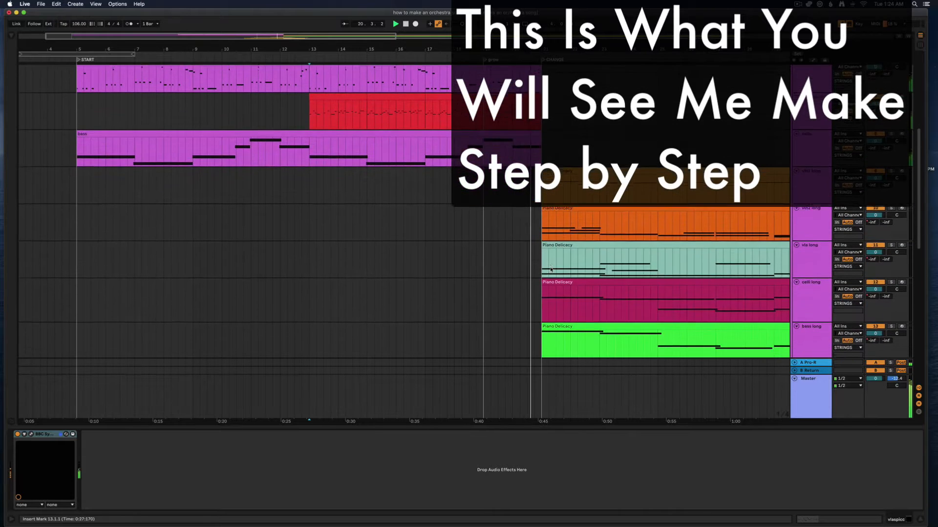
{"action": "scroll", "coordinate": [552, 270], "scroll_direction": "right", "scroll_amount": 3}
{"action": "scroll", "coordinate": [550, 271], "scroll_direction": "down", "scroll_amount": 8}
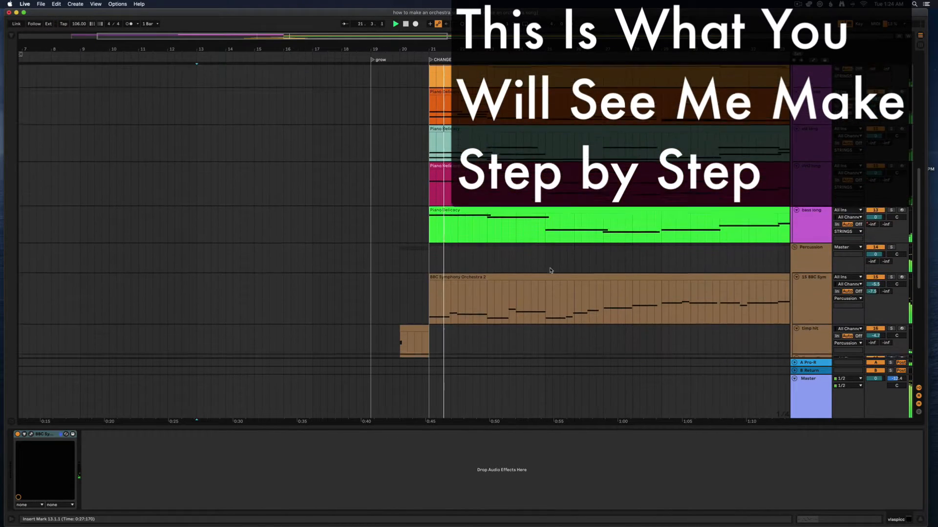
{"action": "scroll", "coordinate": [550, 271], "scroll_direction": "down", "scroll_amount": 6}
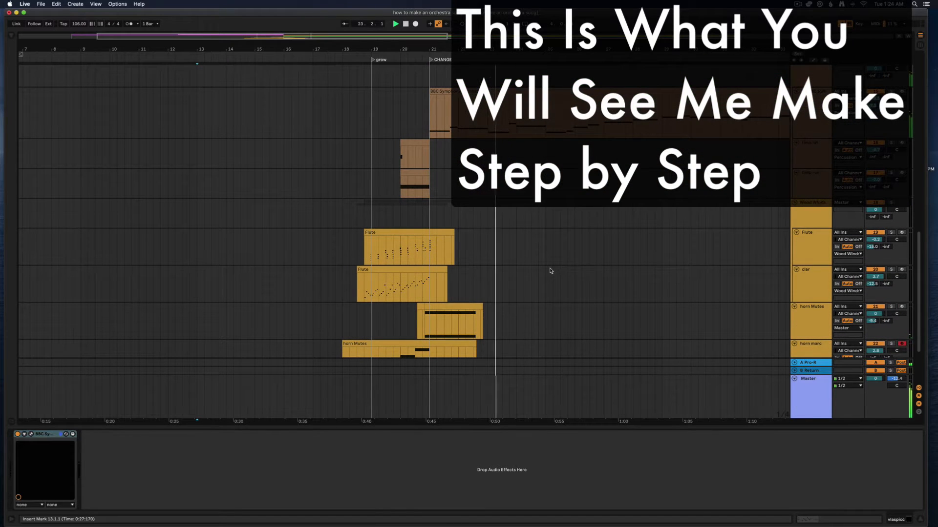
{"action": "scroll", "coordinate": [551, 270], "scroll_direction": "down", "scroll_amount": 4}
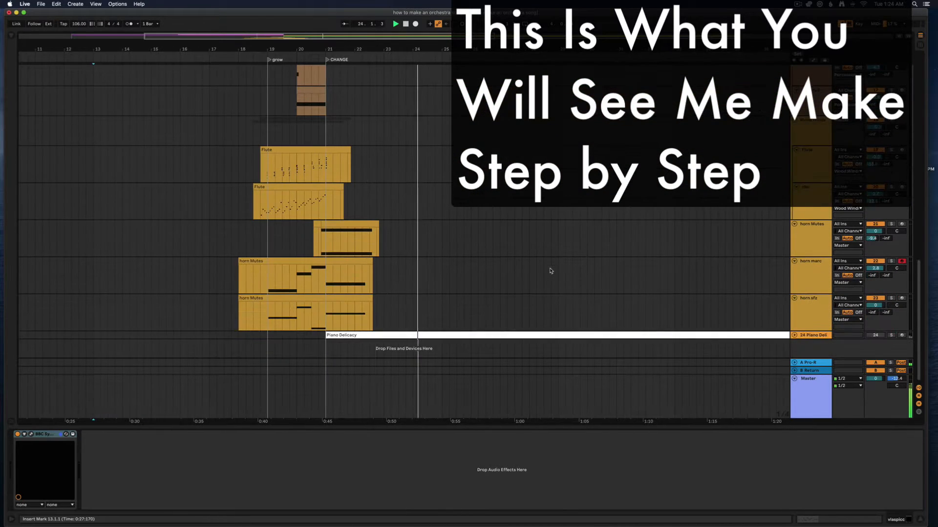
{"action": "scroll", "coordinate": [550, 270], "scroll_direction": "up", "scroll_amount": 10}
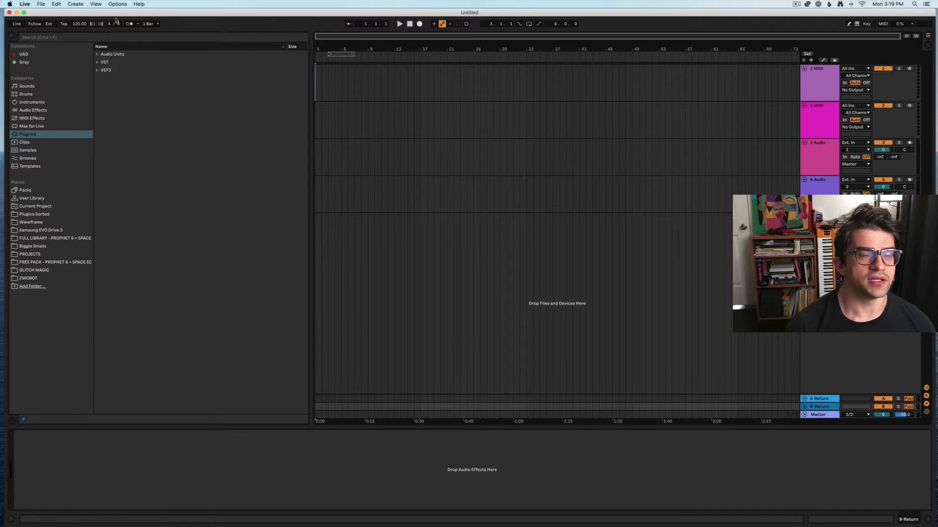
Step: Set the new project's tempo to 106 BPM
{"action": "left_click_drag", "start_coordinate": [79, 26], "coordinate": [79, 34]}
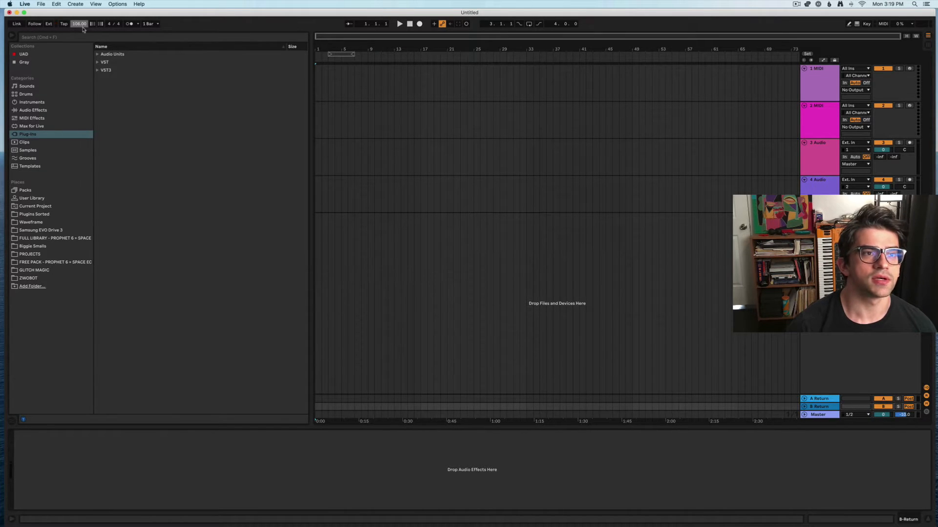
{"action": "left_click", "coordinate": [362, 130]}
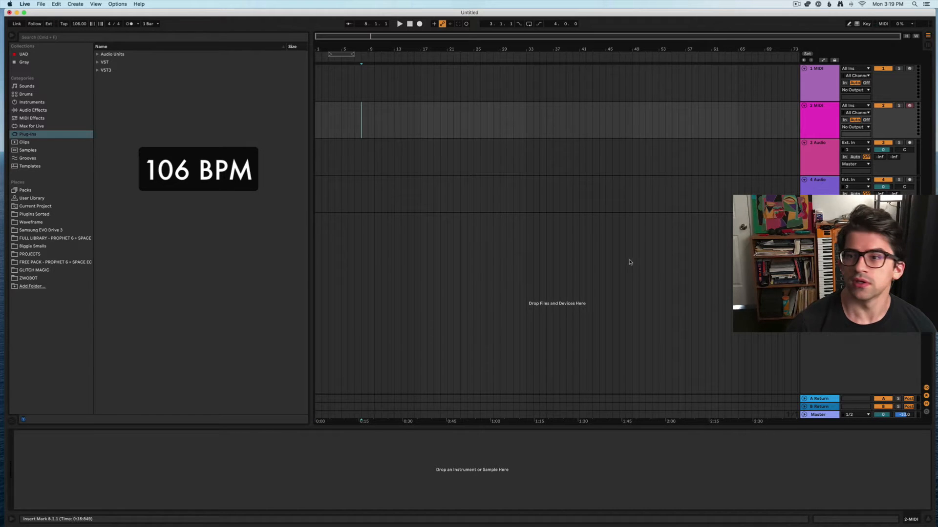
{"action": "left_click", "coordinate": [594, 209]}
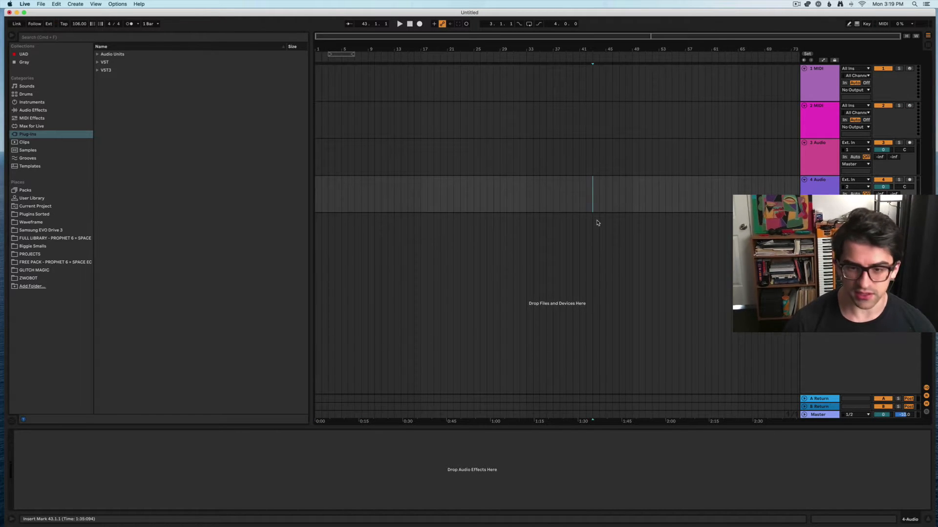
Step: Delete the default tracks 1 MIDI, 2 MIDI and 3 Audio
{"action": "left_click", "coordinate": [819, 156]}
{"action": "left_click", "coordinate": [816, 122]}
{"action": "left_click", "coordinate": [814, 157]}
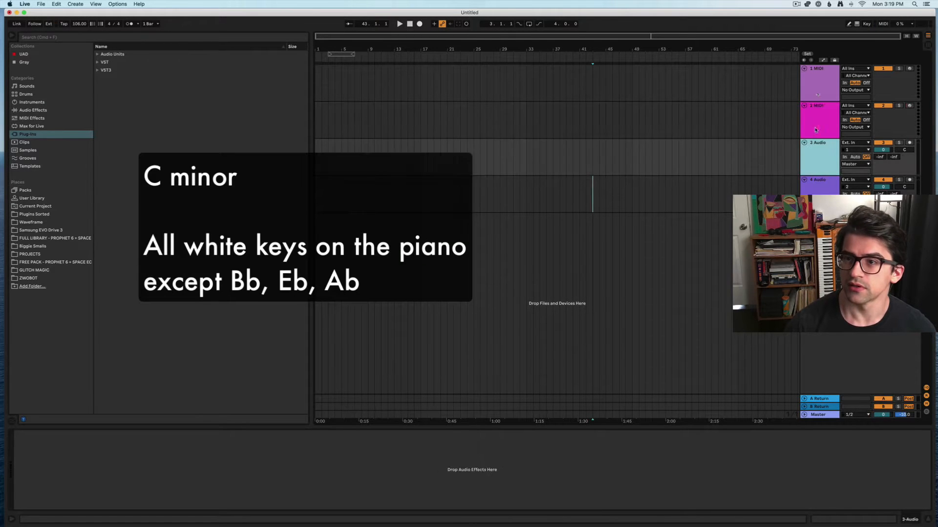
{"action": "left_click", "coordinate": [817, 86], "text": "shift"}
{"action": "key", "text": "Delete"}
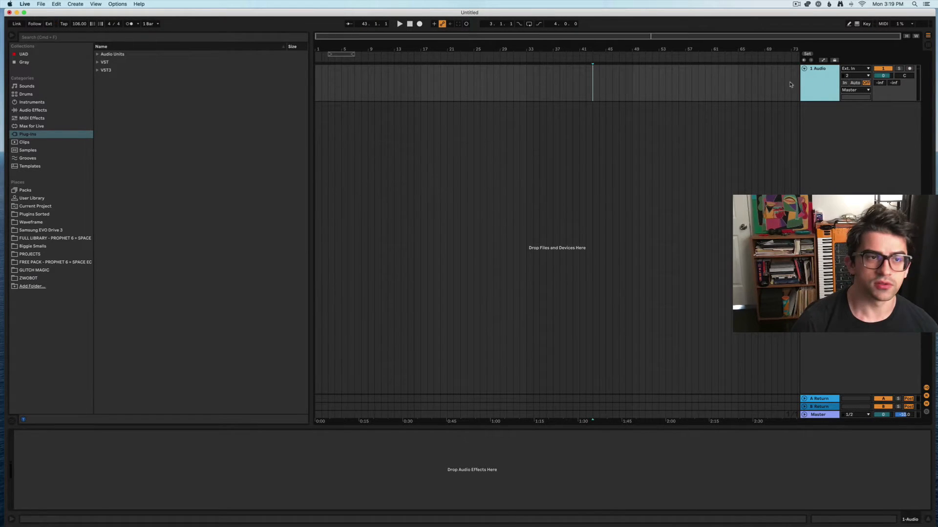
Step: Search the plug-ins for BBC and load Spitfire Audio's BBC Symphony Orchestra VST3 instrument onto a track
{"action": "left_click", "coordinate": [155, 36]}
{"action": "type", "text": "BBC"}
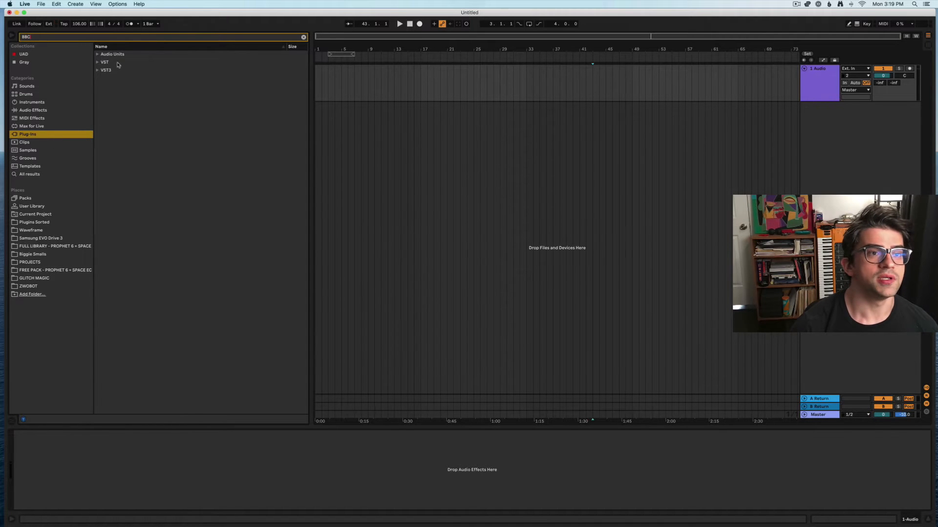
{"action": "left_click", "coordinate": [98, 70]}
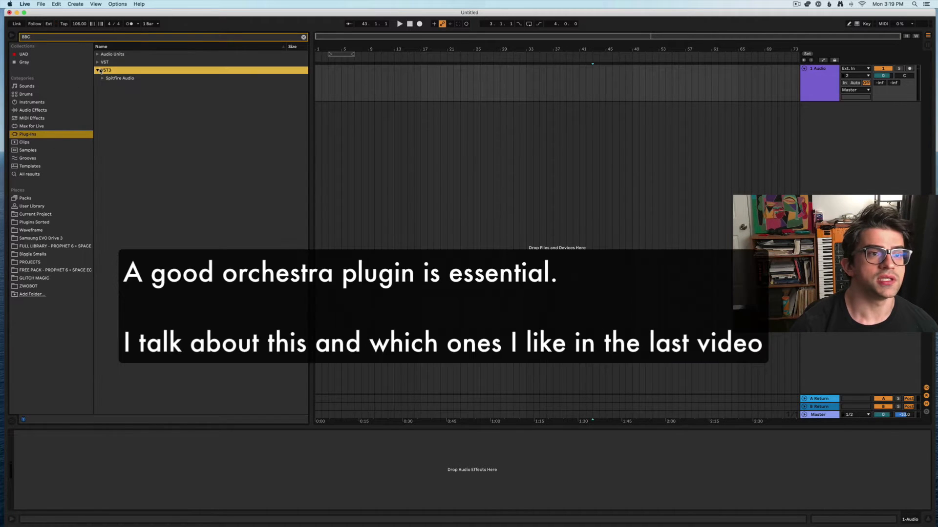
{"action": "left_click", "coordinate": [103, 78]}
{"action": "double_click", "coordinate": [124, 88]}
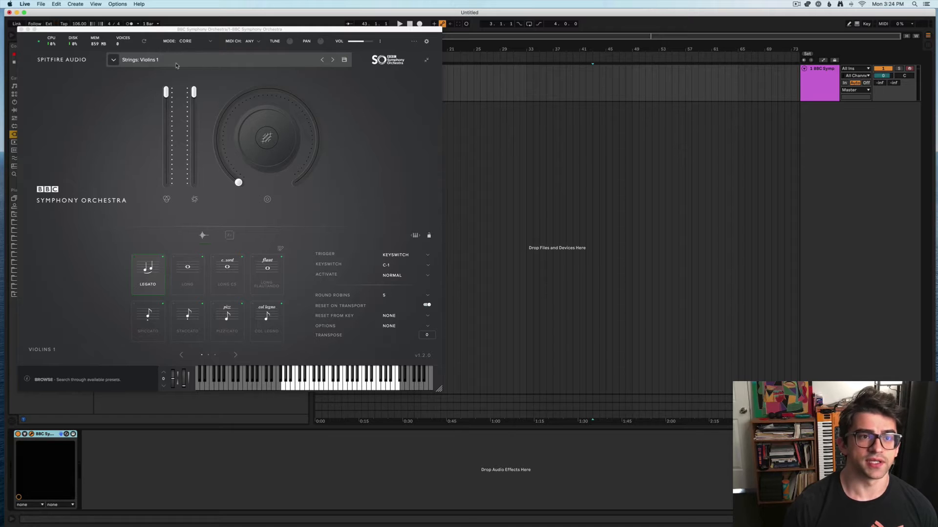
Step: Duplicate the BBC Symphony Orchestra track repeatedly to build a stack of identical instrument tracks
{"action": "left_click", "coordinate": [815, 81]}
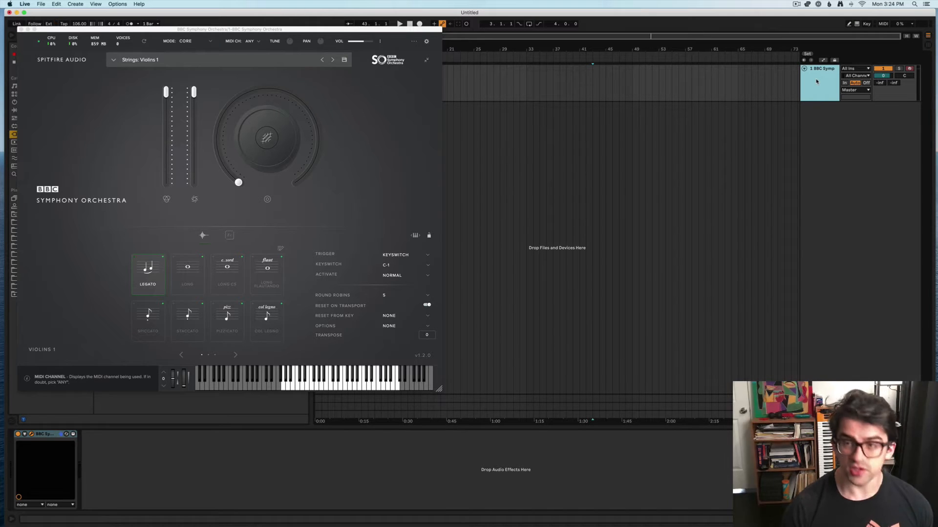
{"action": "key", "text": "super+d"}
{"action": "key", "text": "super+d"}
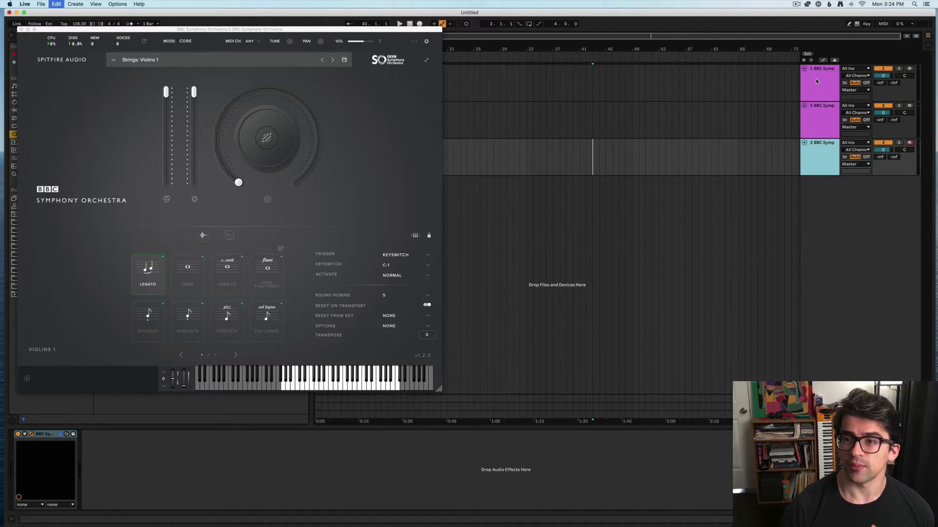
{"action": "key", "text": "super+d"}
{"action": "key", "text": "super+d"}
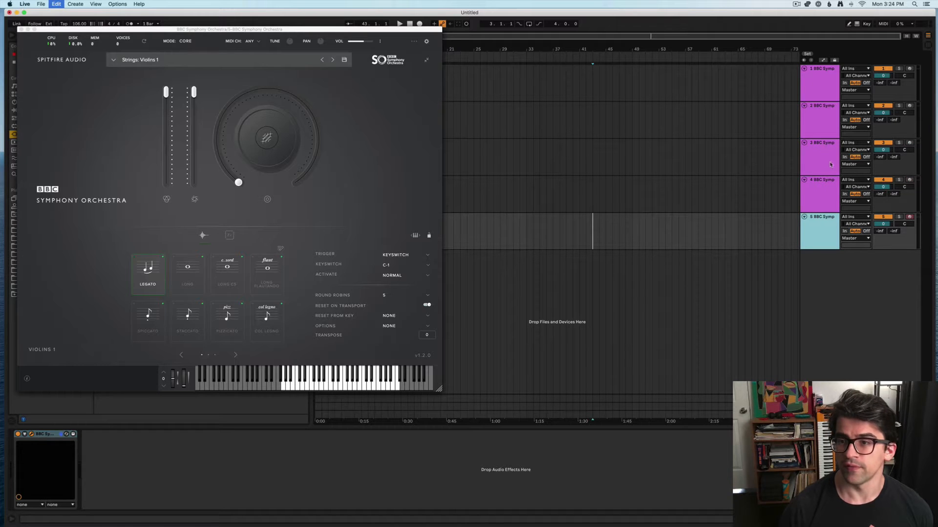
{"action": "key", "text": "super+d"}
{"action": "left_click", "coordinate": [808, 79]}
{"action": "left_click", "coordinate": [823, 280]}
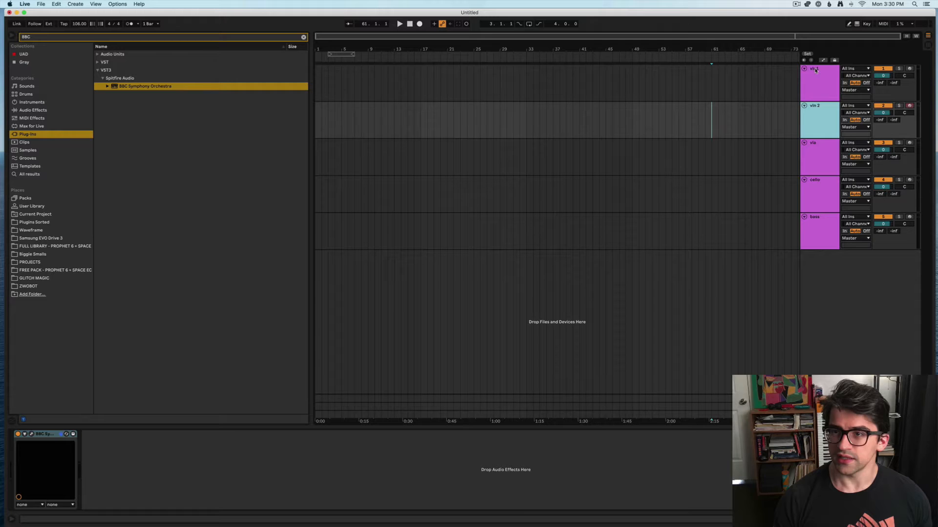
Step: Go through the string tracks one by one: vln1, vln 2, vla, cello and bass
{"action": "left_click", "coordinate": [815, 72]}
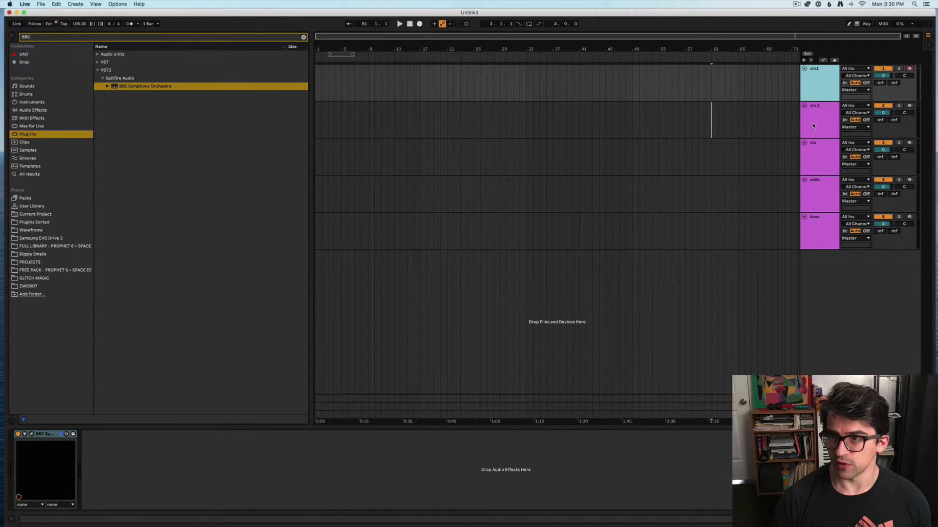
{"action": "left_click", "coordinate": [813, 126]}
{"action": "left_click", "coordinate": [815, 152]}
{"action": "left_click", "coordinate": [812, 193]}
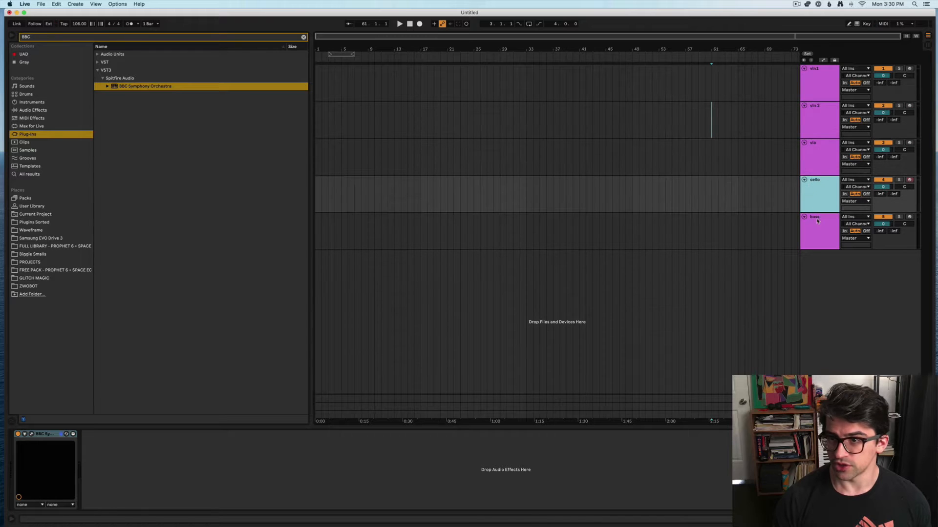
{"action": "left_click", "coordinate": [818, 228]}
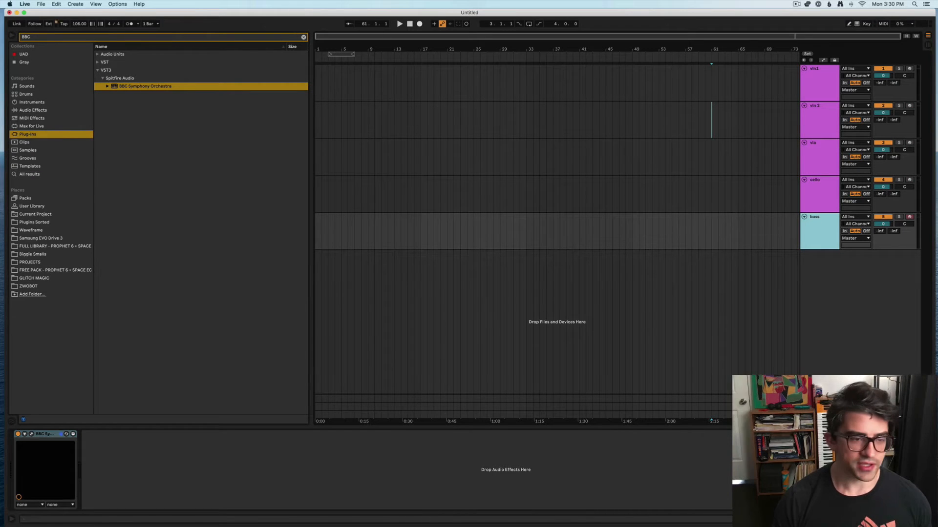
Step: Examine the strings presets available in the bass track's BBC Symphony Orchestra instrument, keeping Basses loaded, and close the plug-in window
{"action": "left_click", "coordinate": [31, 434]}
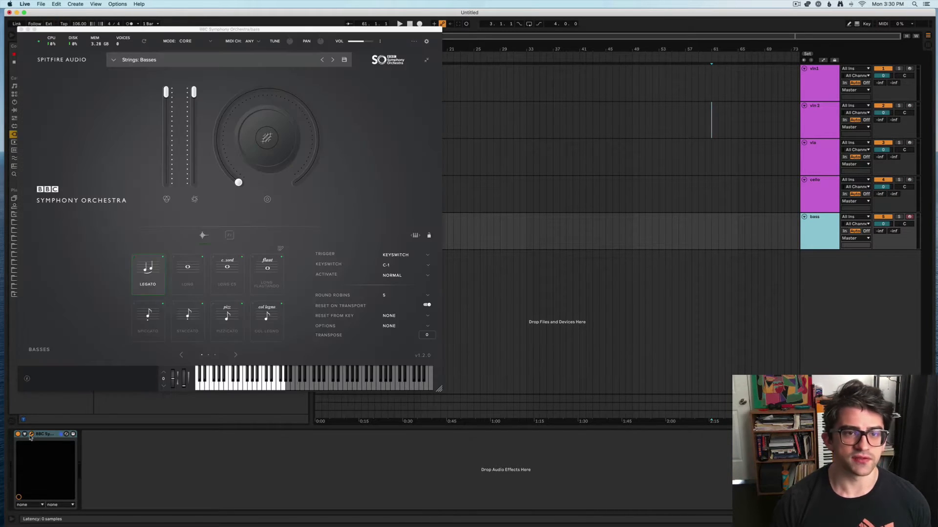
{"action": "left_click", "coordinate": [145, 60]}
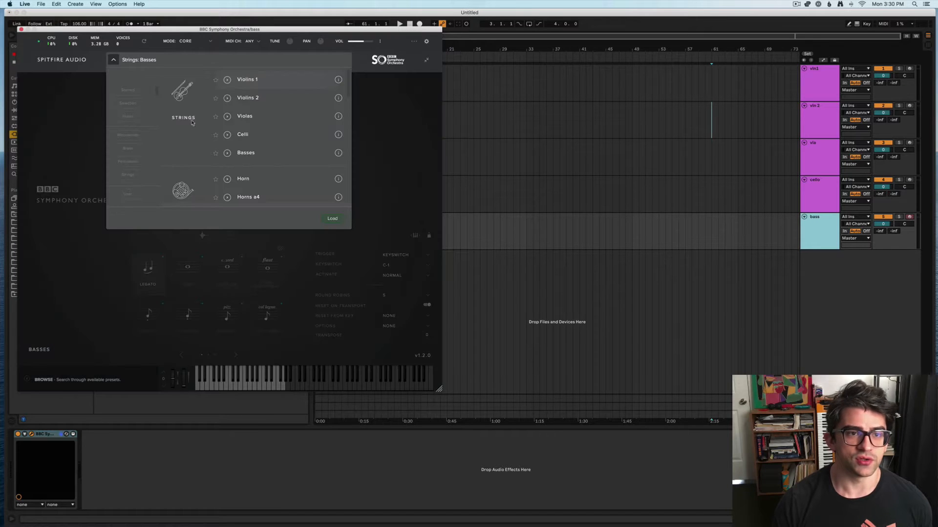
{"action": "left_click", "coordinate": [21, 29]}
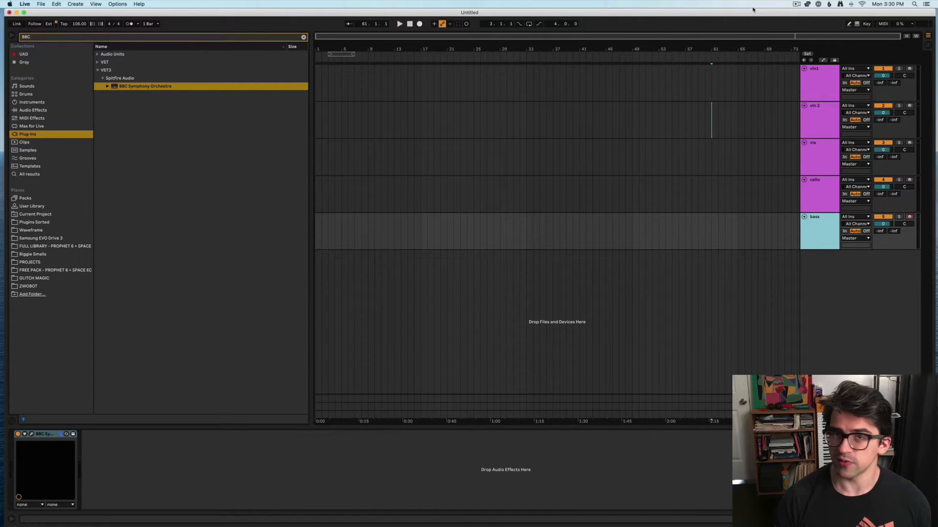
{"action": "left_click", "coordinate": [796, 5]}
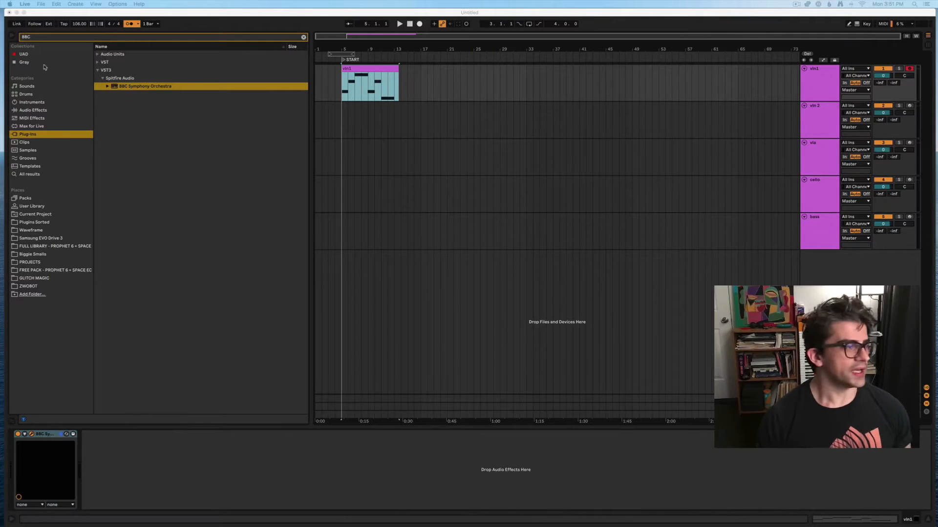
{"action": "left_click", "coordinate": [366, 68]}
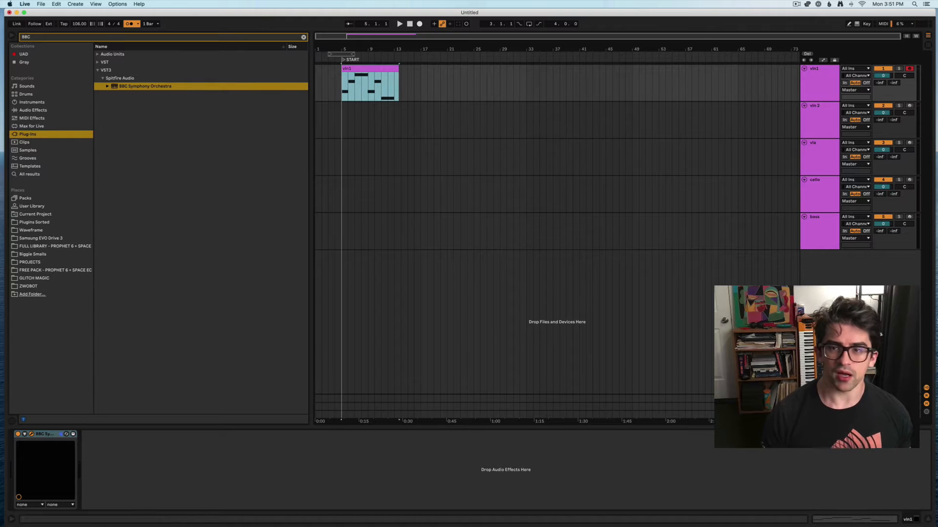
{"action": "left_click", "coordinate": [827, 234]}
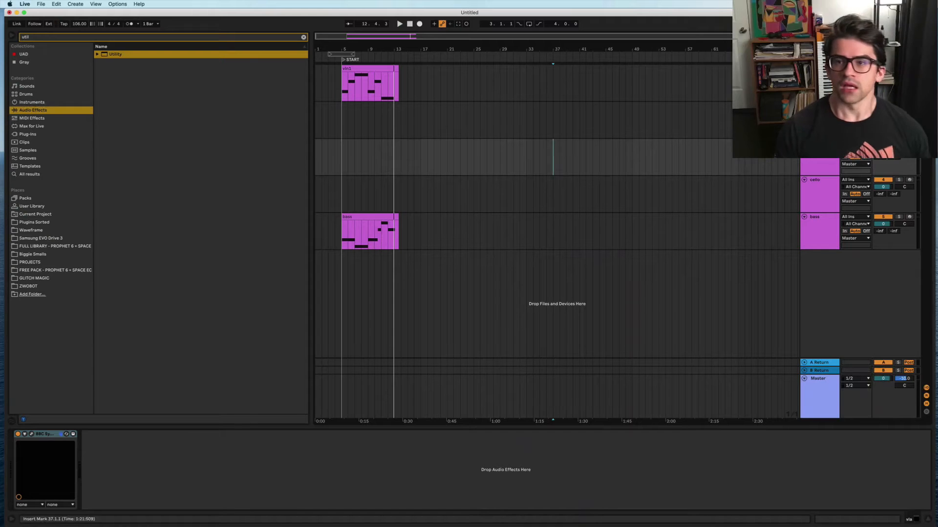
Step: Open the vln1 clip and show its MIDI control envelope for 1: Modulation Wheel
{"action": "double_click", "coordinate": [372, 71]}
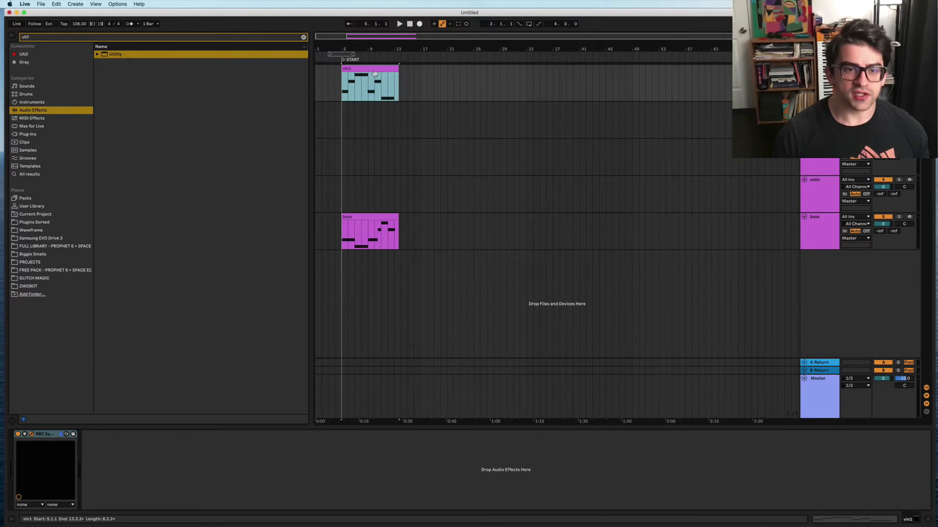
{"action": "left_click", "coordinate": [119, 263]}
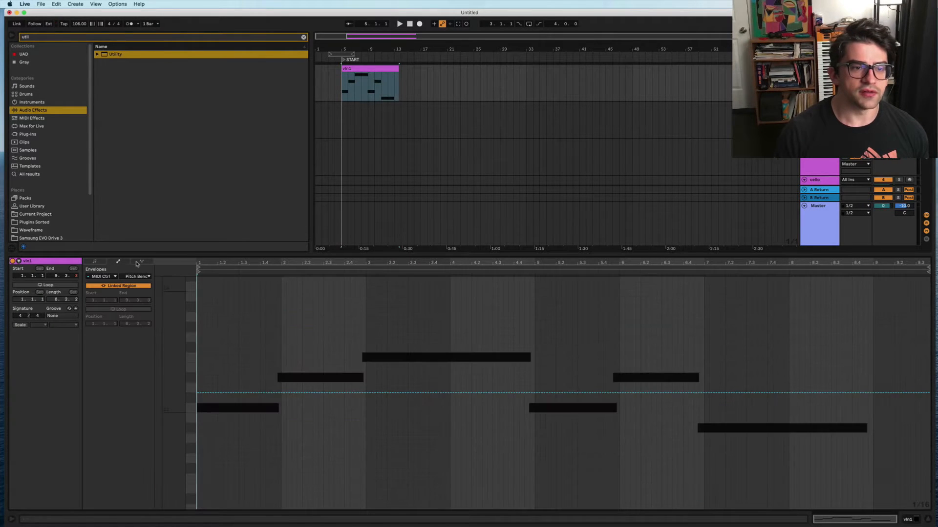
{"action": "left_click", "coordinate": [118, 265]}
{"action": "left_click", "coordinate": [118, 265]}
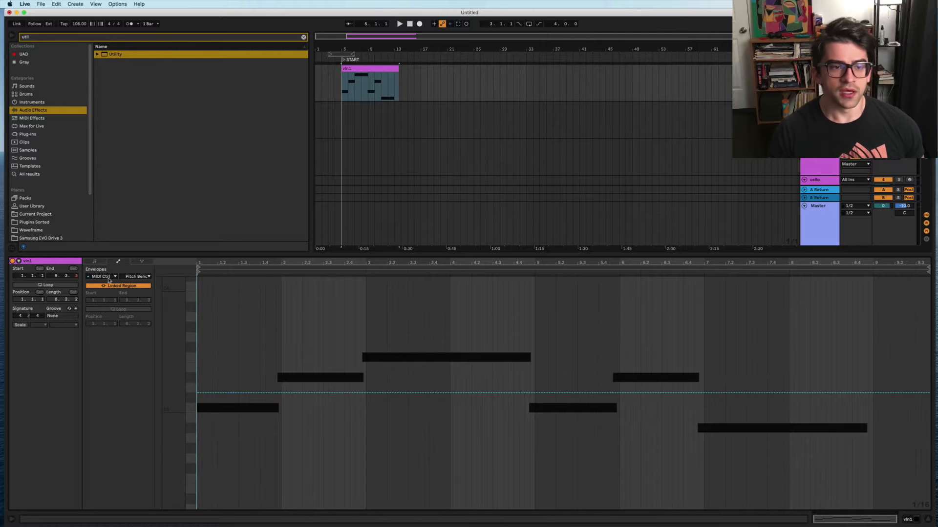
{"action": "left_click", "coordinate": [146, 277]}
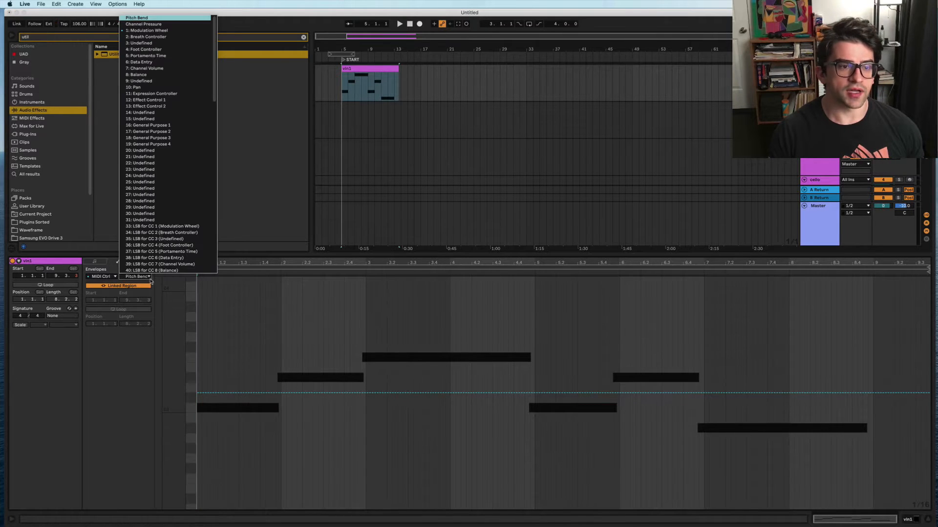
{"action": "left_click", "coordinate": [147, 30]}
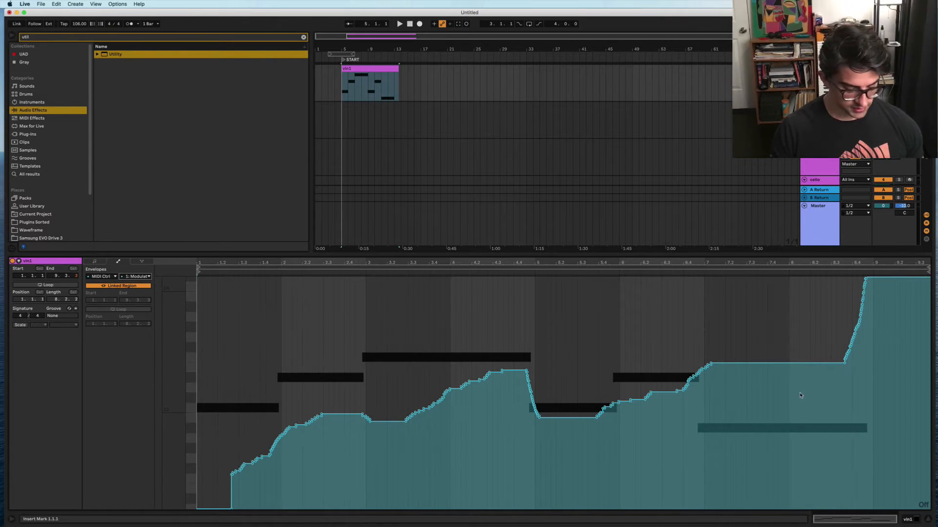
Step: Redraw the modulation envelope's last part freehand without grid snapping, rising gently toward the clip's end, and play the clip back
{"action": "key", "text": "super+4"}
{"action": "key", "text": "b"}
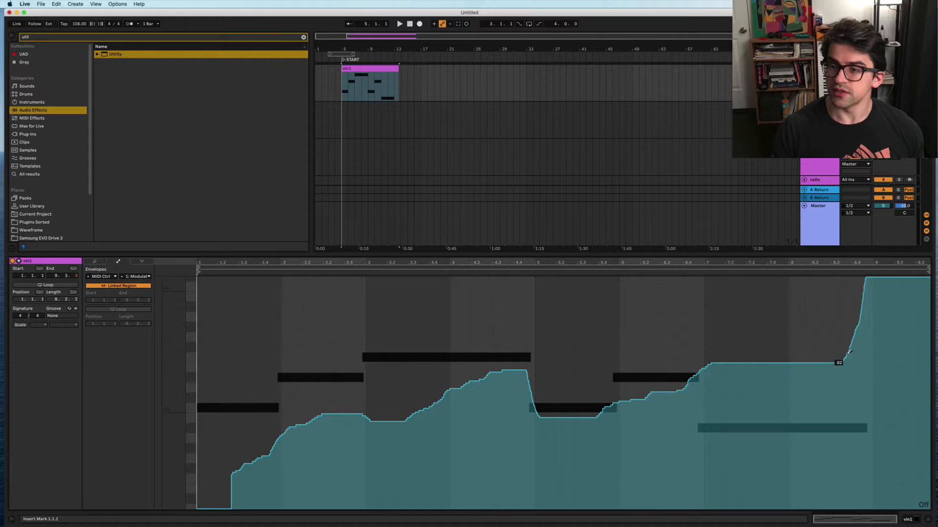
{"action": "left_click_drag", "start_coordinate": [863, 328], "coordinate": [930, 320]}
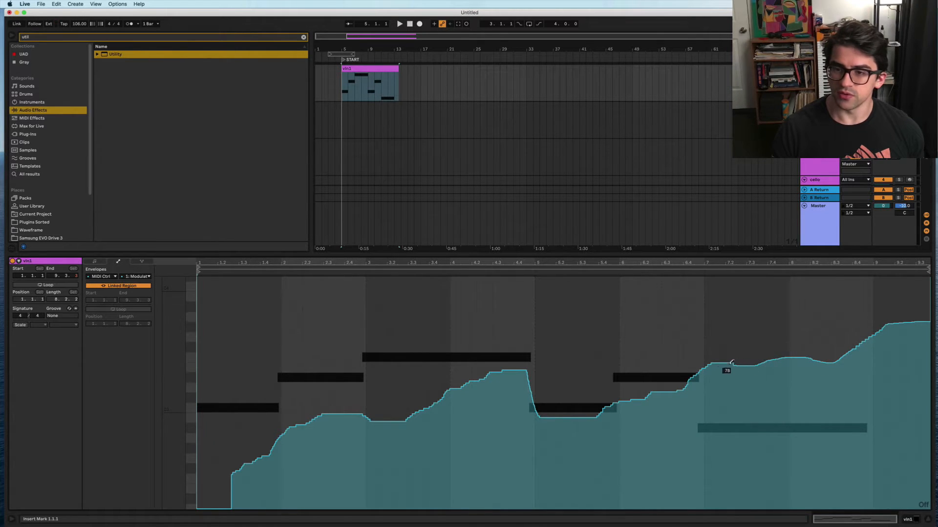
{"action": "key", "text": "space"}
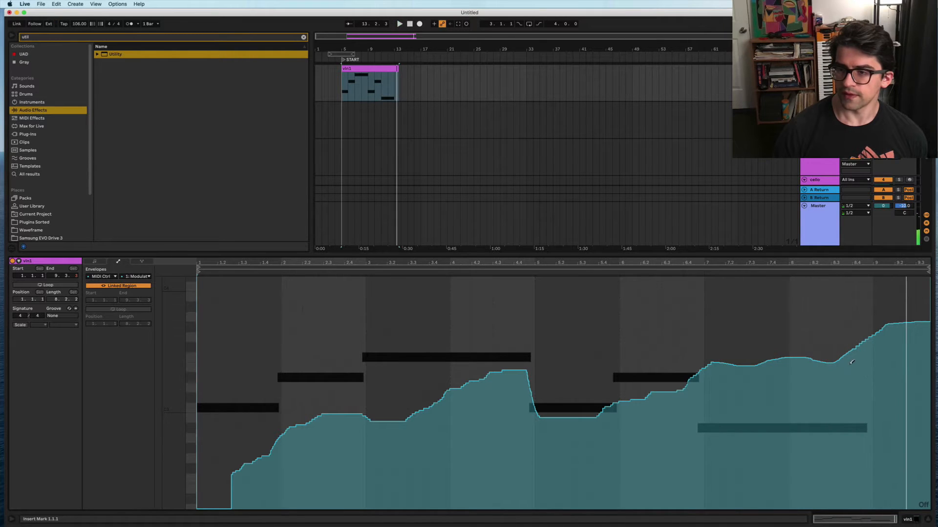
Step: Redraw the end of the vln1 modulation envelope nearly level, and hide the clip view and the browser
{"action": "left_click_drag", "start_coordinate": [858, 353], "coordinate": [930, 368]}
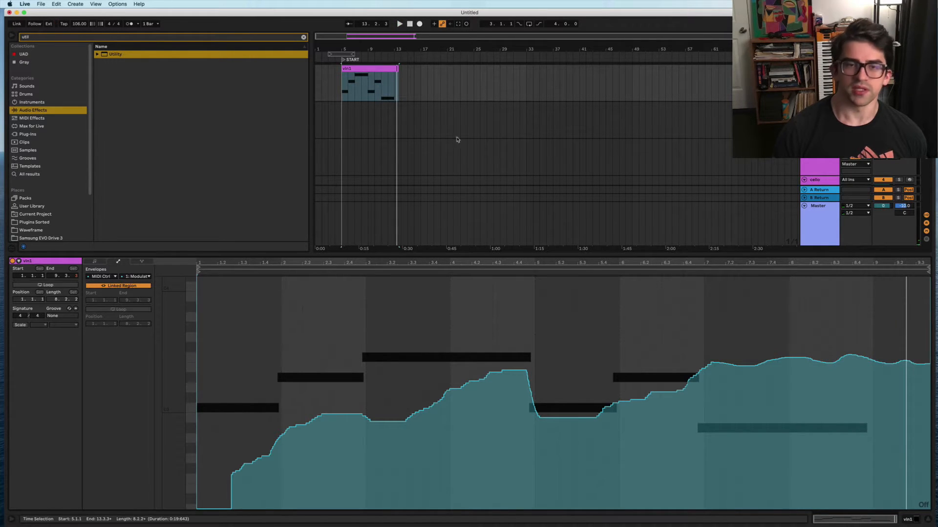
{"action": "left_click", "coordinate": [357, 94]}
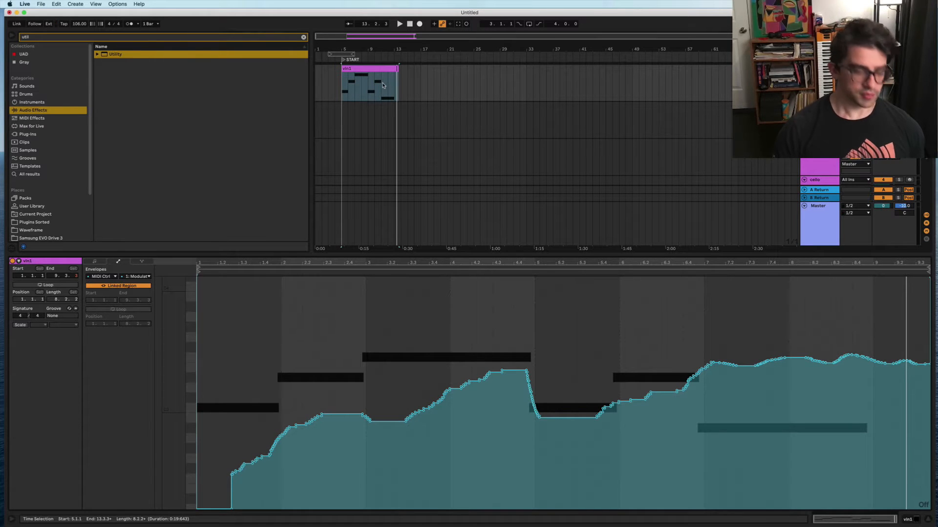
{"action": "key", "text": "super+alt+l"}
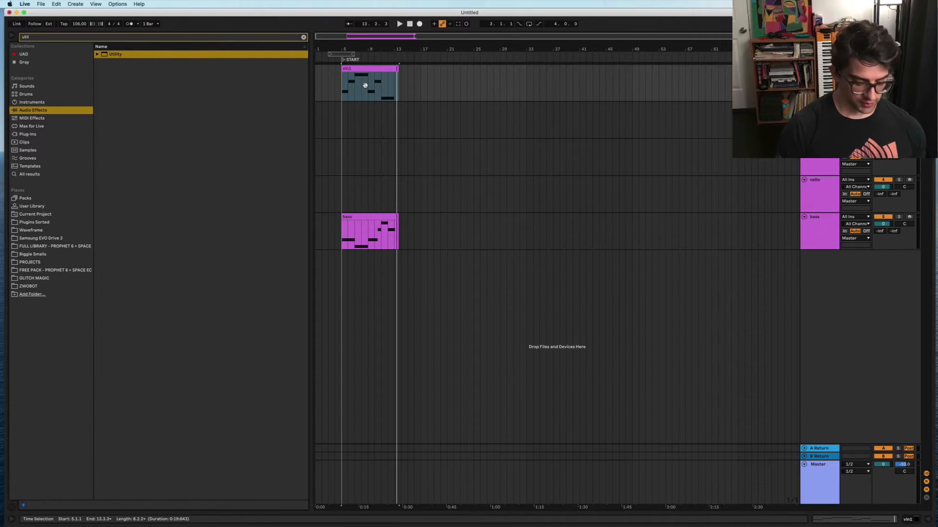
{"action": "key", "text": "super+alt+b"}
Step: Copy the vln1 clip to the vln 2 track at bar 5 and solo that track during playback
{"action": "scroll", "coordinate": [75, 115], "scroll_direction": "up", "scroll_amount": 3}
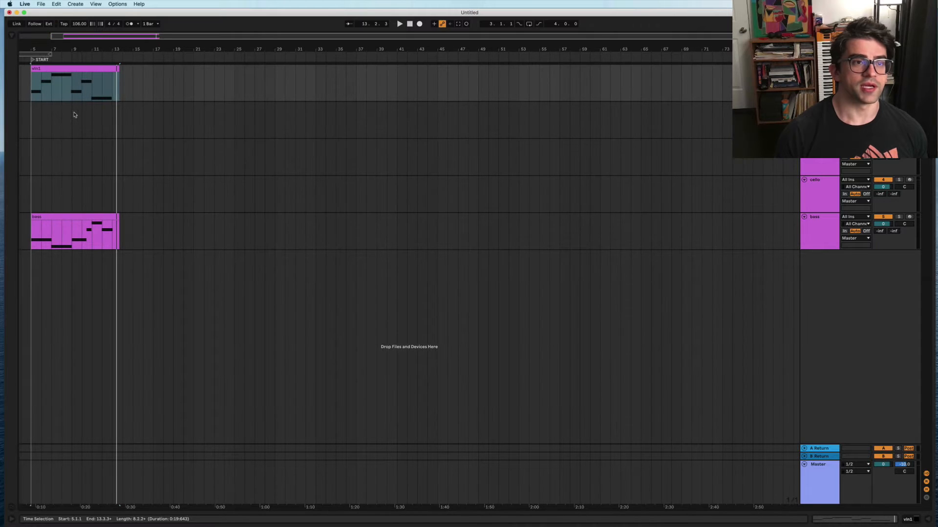
{"action": "scroll", "coordinate": [73, 120], "scroll_direction": "left", "scroll_amount": 3}
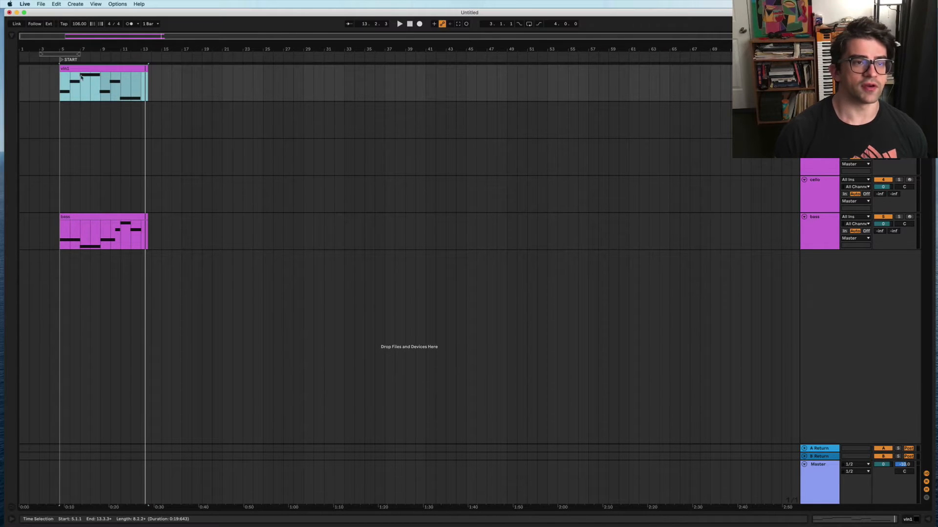
{"action": "scroll", "coordinate": [86, 140], "scroll_direction": "up", "scroll_amount": 4}
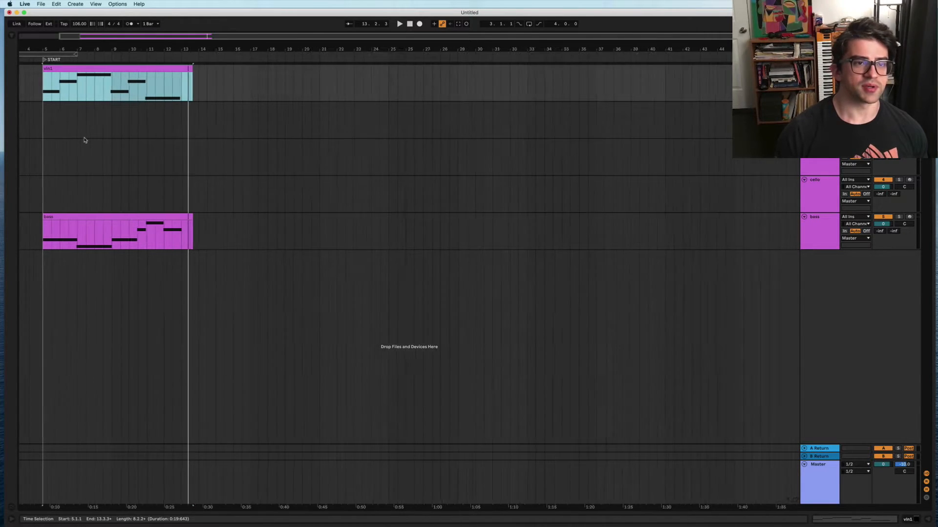
{"action": "scroll", "coordinate": [86, 140], "scroll_direction": "left", "scroll_amount": 5}
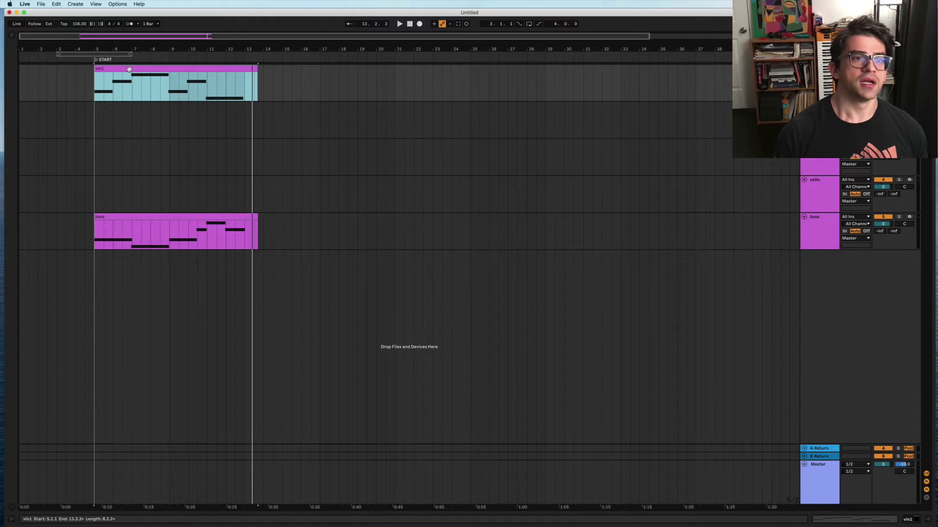
{"action": "left_click_drag", "start_coordinate": [130, 69], "coordinate": [130, 135]}
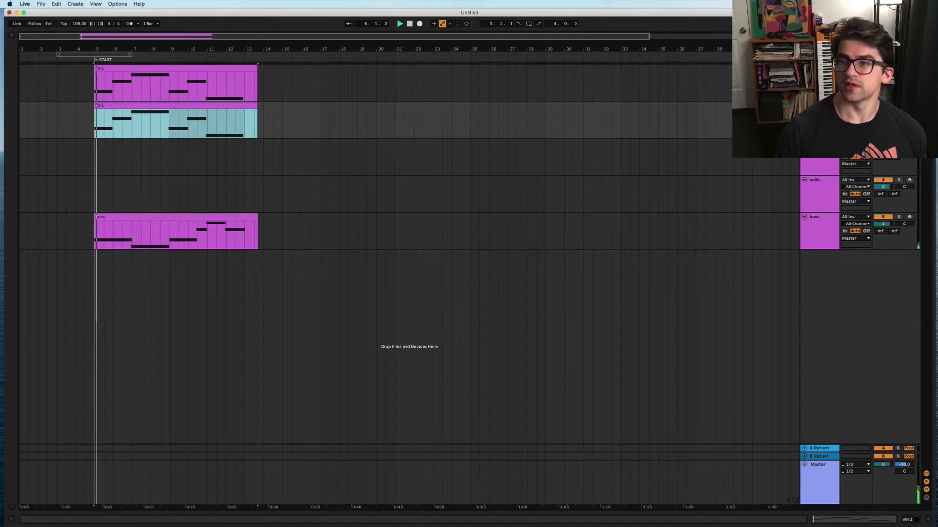
{"action": "left_click", "coordinate": [897, 105]}
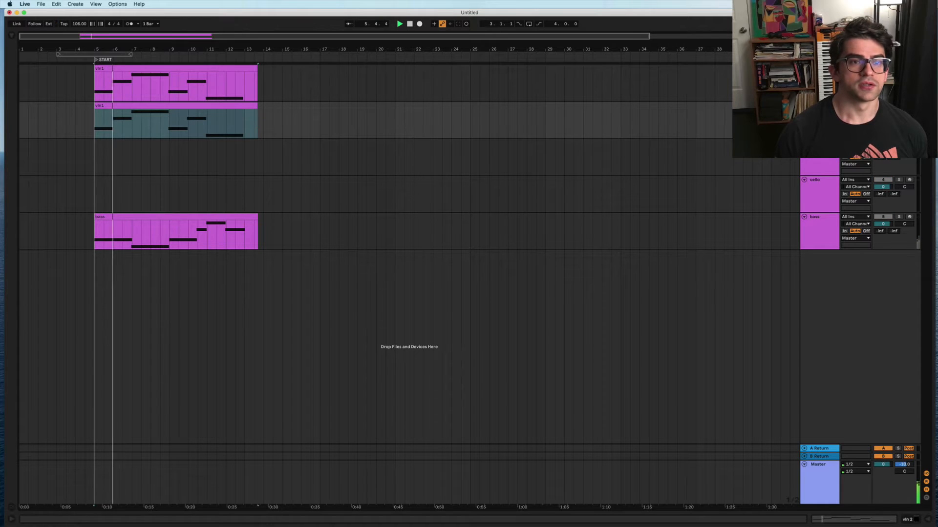
Step: Choose the Long Harmonics technique in the vln 2 track's BBC Symphony Orchestra instrument and close the plug-in window
{"action": "left_click", "coordinate": [124, 105]}
{"action": "key", "text": "shift+Tab"}
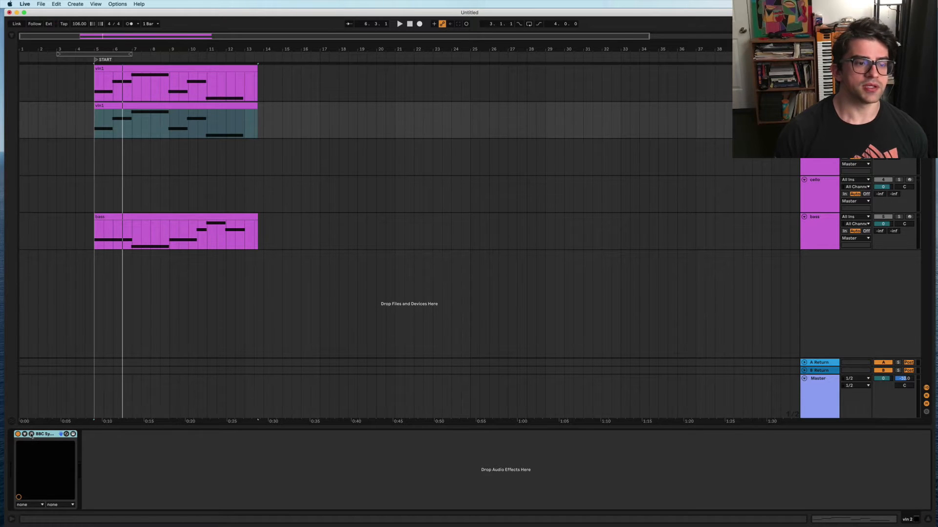
{"action": "left_click", "coordinate": [32, 434]}
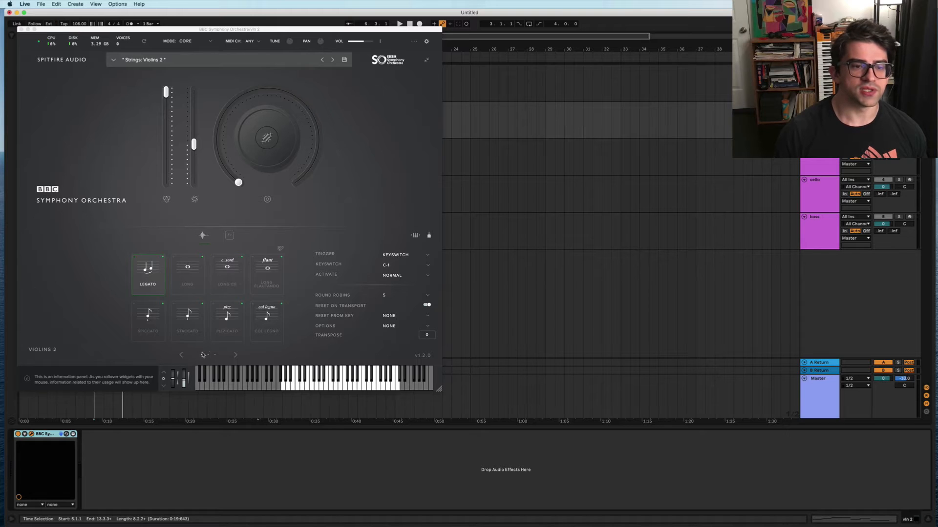
{"action": "left_click", "coordinate": [235, 356]}
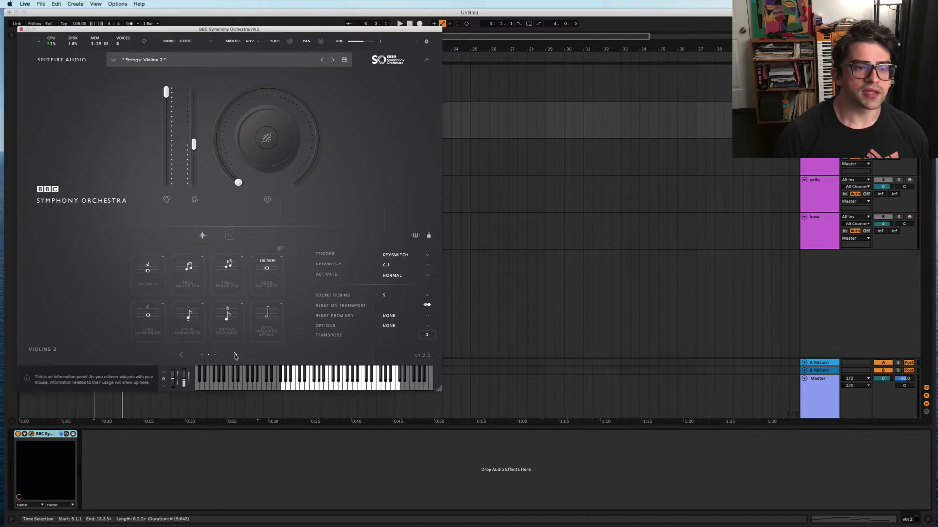
{"action": "left_click", "coordinate": [152, 323]}
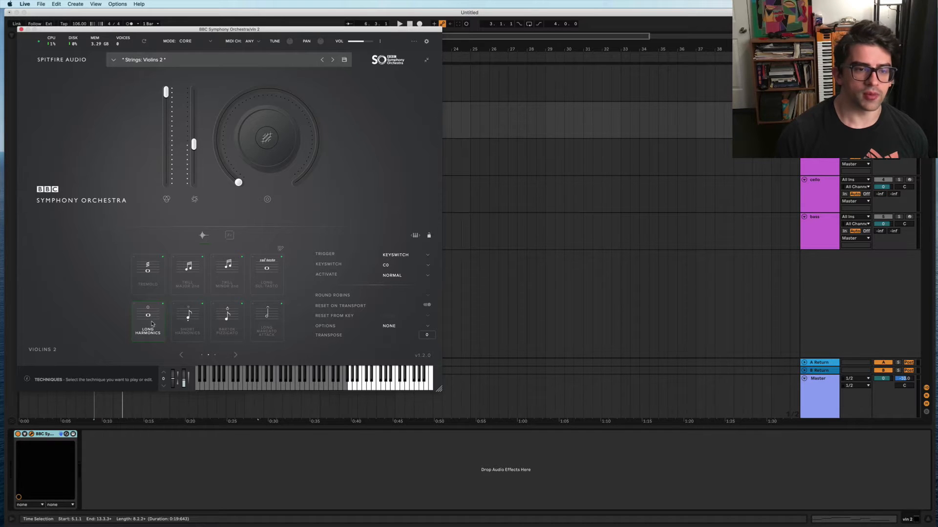
{"action": "left_click", "coordinate": [21, 29]}
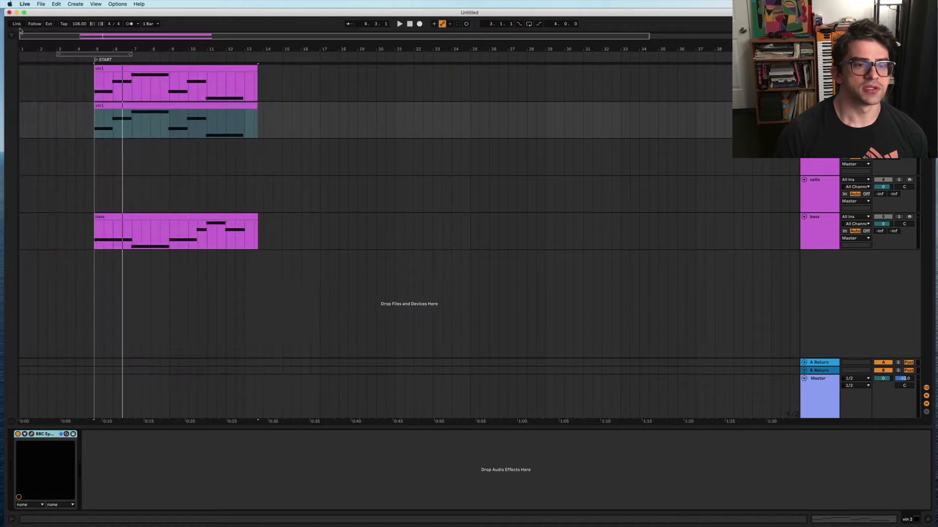
Step: Transpose all notes of the copied clip on vln 2 up three octaves to A#5–F6 and play it back
{"action": "left_click", "coordinate": [139, 105]}
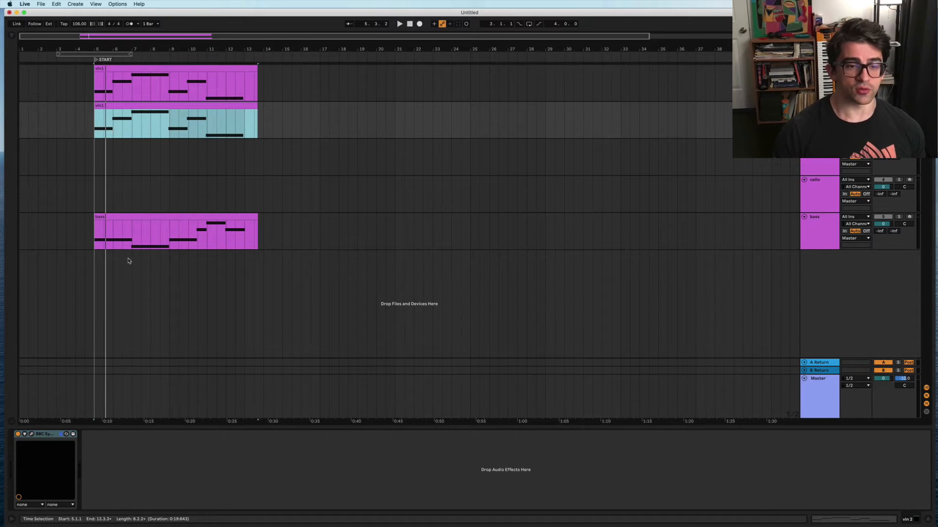
{"action": "key", "text": "shift+Tab"}
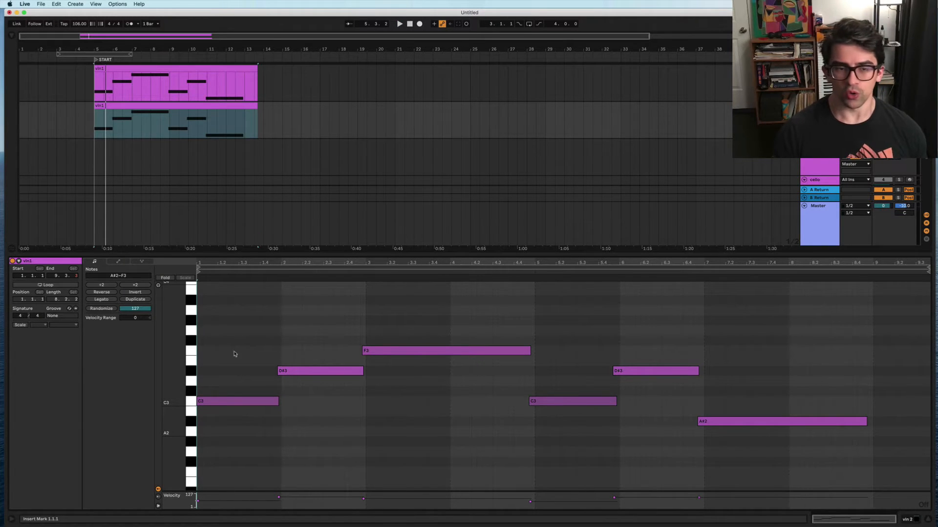
{"action": "scroll", "coordinate": [243, 319], "scroll_direction": "down", "scroll_amount": 2}
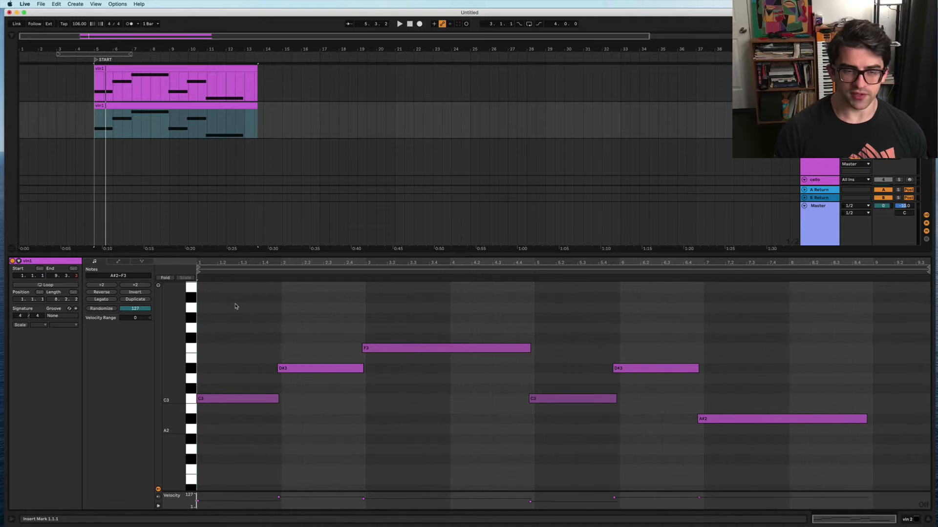
{"action": "left_click_drag", "start_coordinate": [235, 307], "coordinate": [748, 459]}
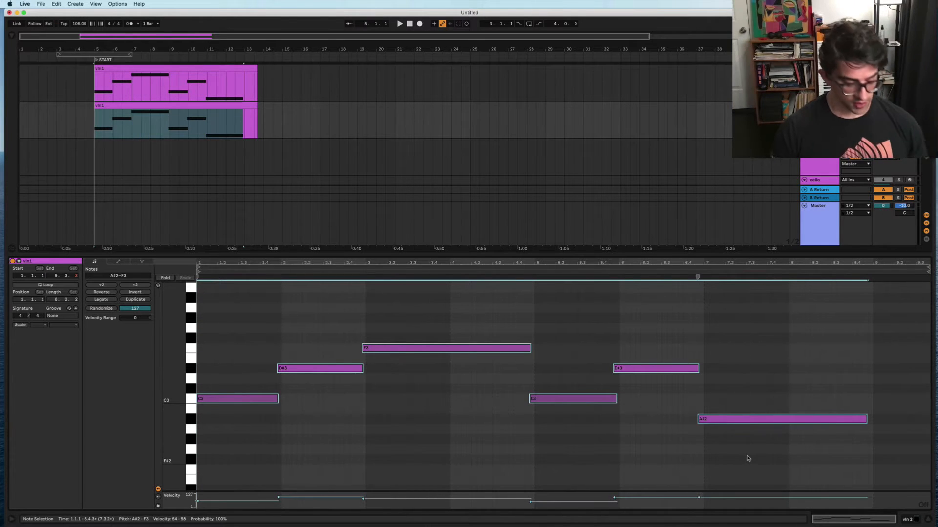
{"action": "key", "text": "shift+Up"}
{"action": "key", "text": "shift+Up"}
{"action": "key", "text": "space"}
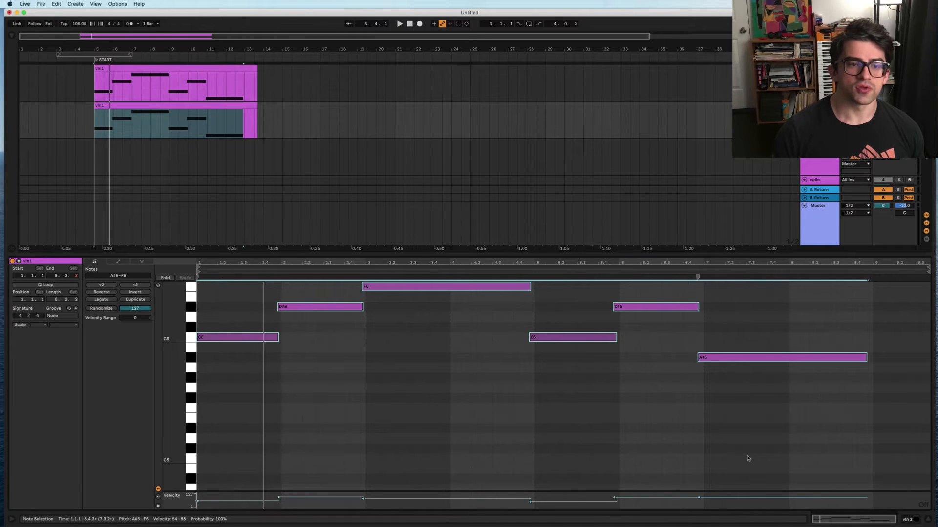
{"action": "key", "text": "space"}
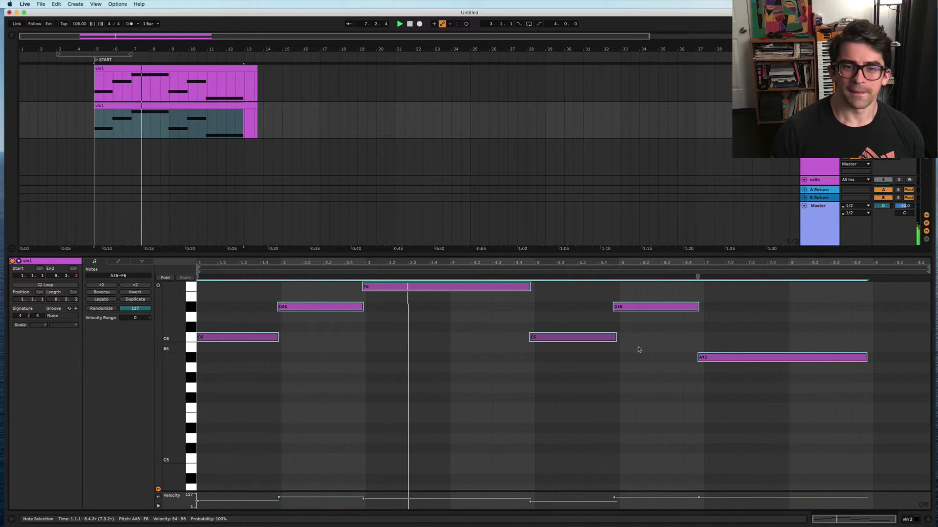
Step: Lengthen all notes in the vln 2 clip slightly so that consecutive notes overlap, and play the result
{"action": "scroll", "coordinate": [639, 350], "scroll_direction": "up", "scroll_amount": 1}
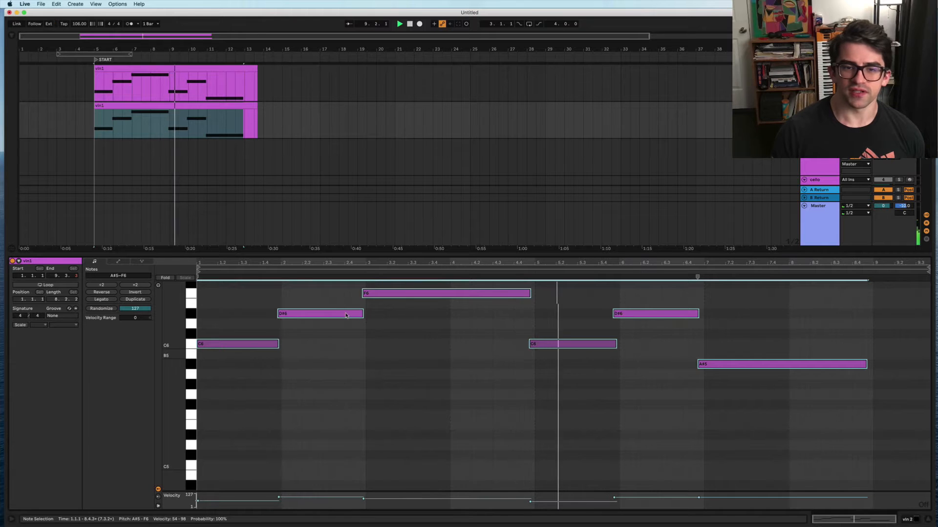
{"action": "left_click_drag", "start_coordinate": [363, 313], "coordinate": [371, 313]}
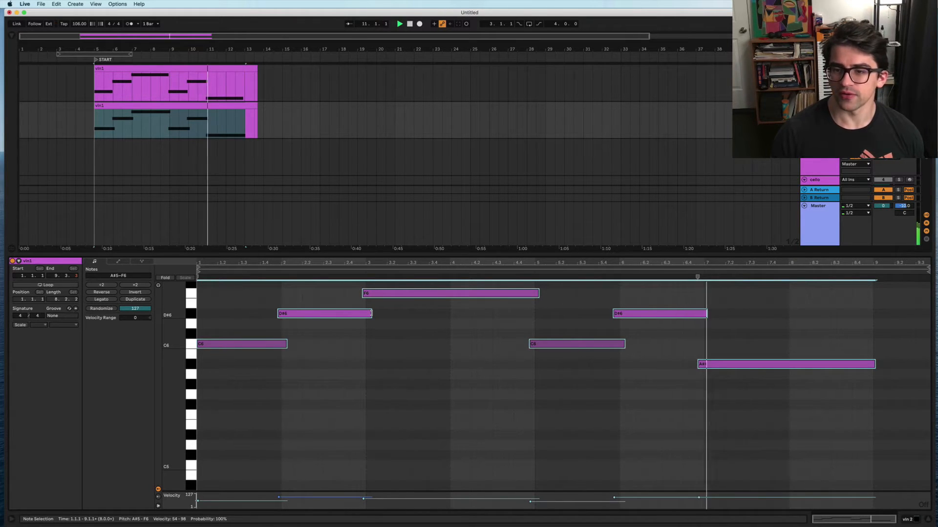
{"action": "key", "text": "space"}
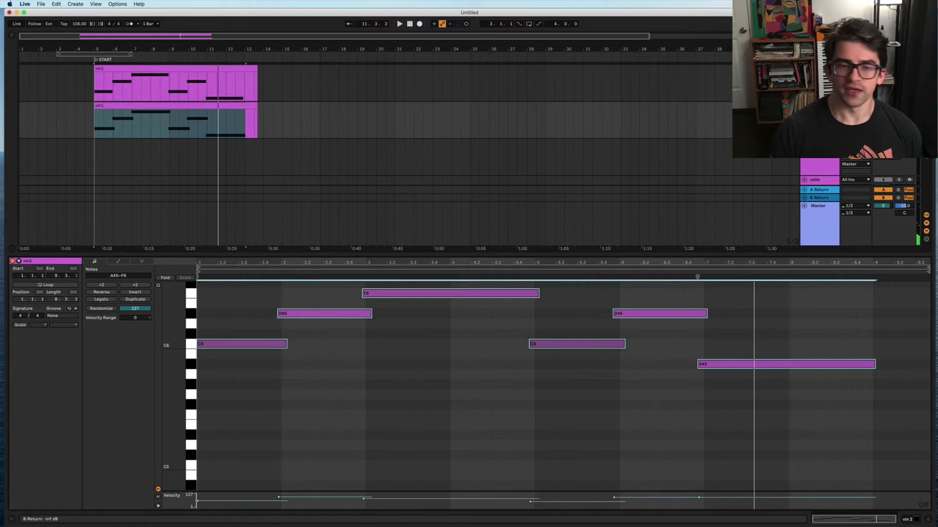
{"action": "left_click", "coordinate": [819, 106]}
{"action": "key", "text": "space"}
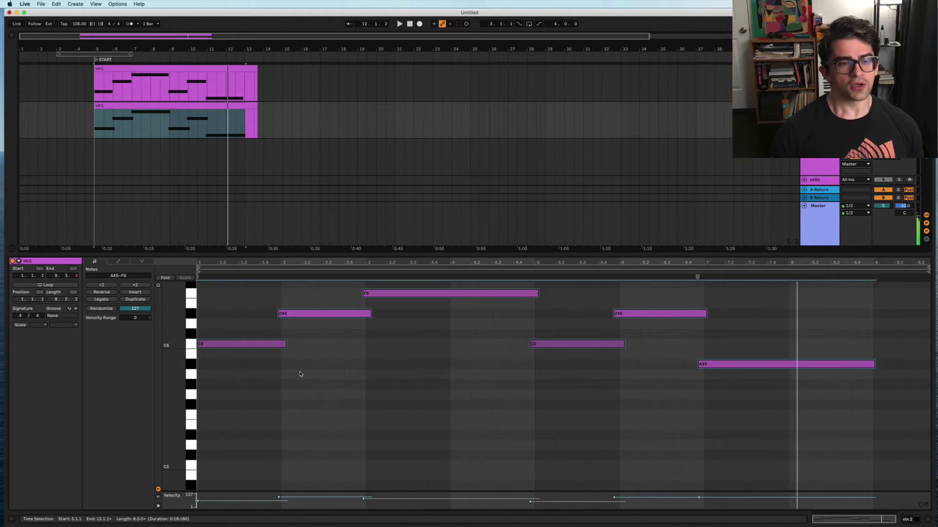
Step: Transpose all notes in the vln 2 clip down five semitones to F5–C6
{"action": "scroll", "coordinate": [264, 366], "scroll_direction": "up", "scroll_amount": 1}
{"action": "key", "text": "super+a"}
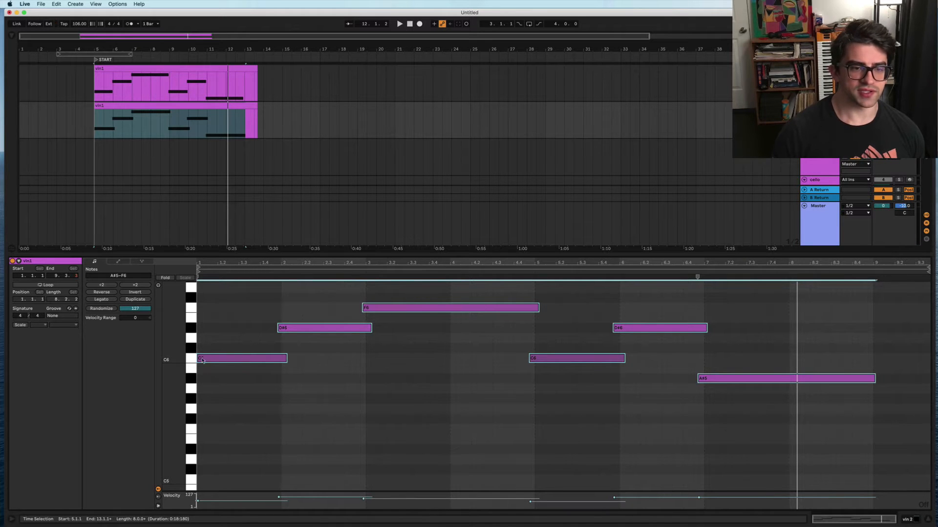
{"action": "key", "text": "Down"}
{"action": "key", "text": "Down"}
{"action": "key", "text": "Down"}
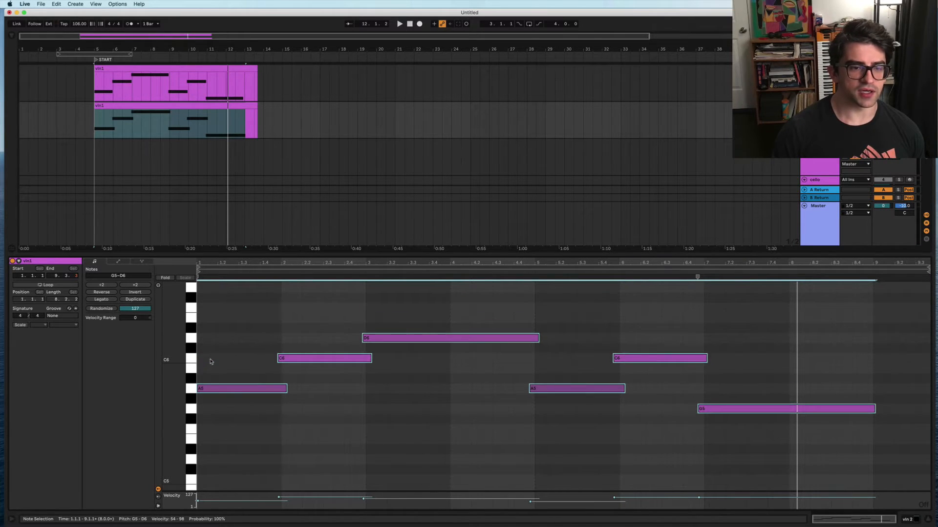
{"action": "key", "text": "Down"}
{"action": "key", "text": "Down"}
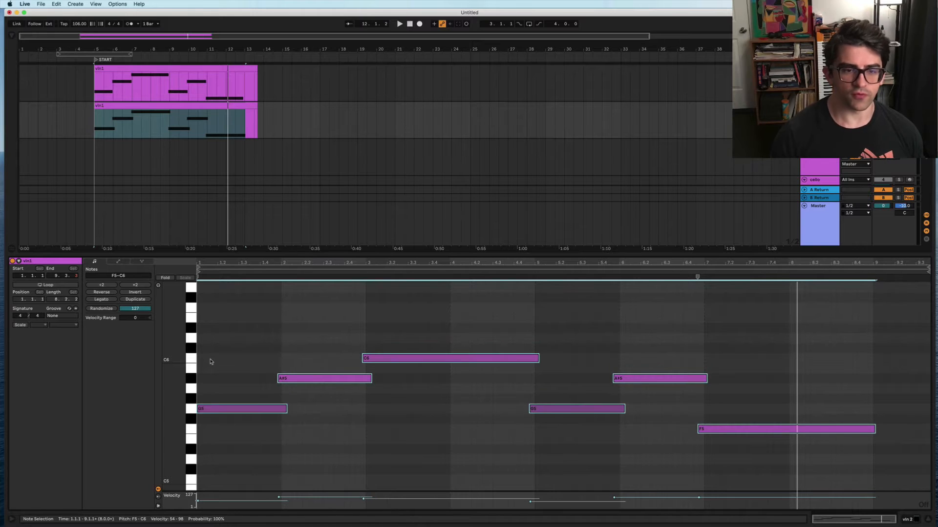
Step: Listen to the transposed vln 2 line soloed and together with the vln1 and bass parts
{"action": "key", "text": "space"}
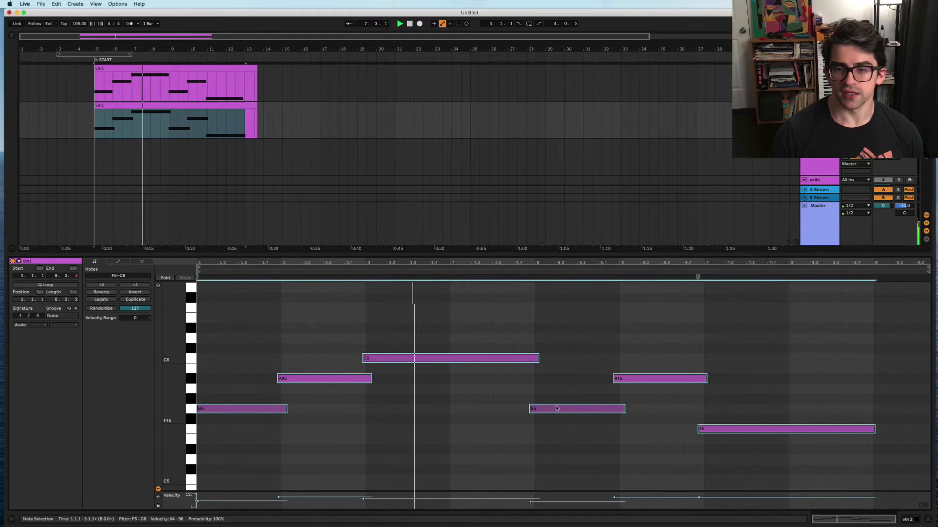
{"action": "scroll", "coordinate": [372, 388], "scroll_direction": "down", "scroll_amount": 1}
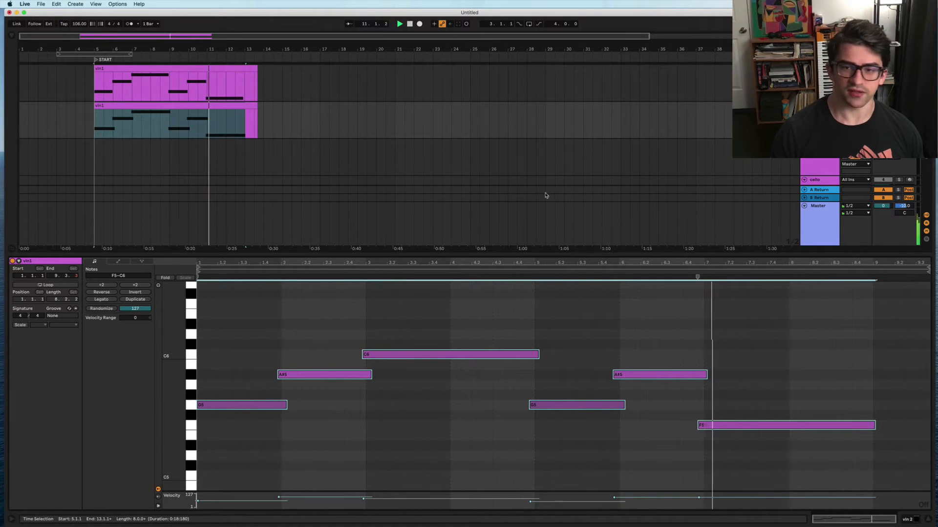
{"action": "scroll", "coordinate": [547, 196], "scroll_direction": "down", "scroll_amount": 1}
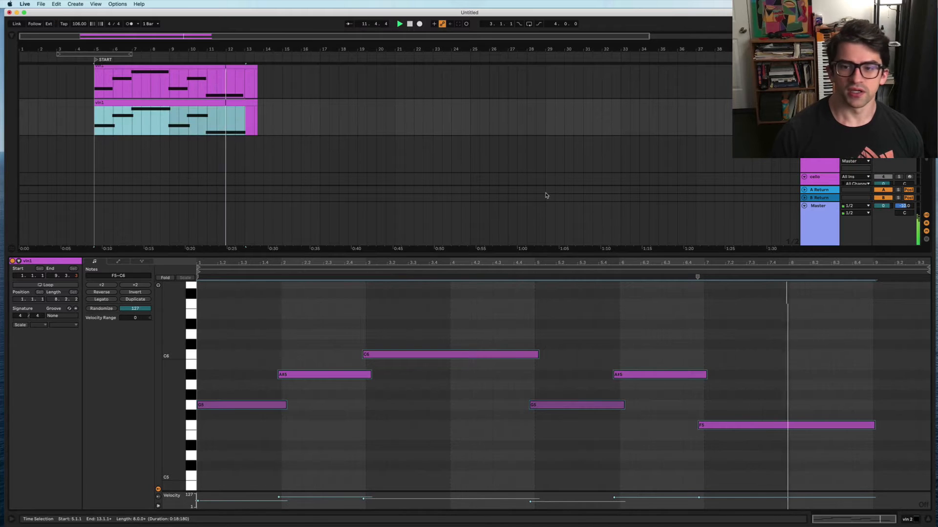
{"action": "key", "text": "space"}
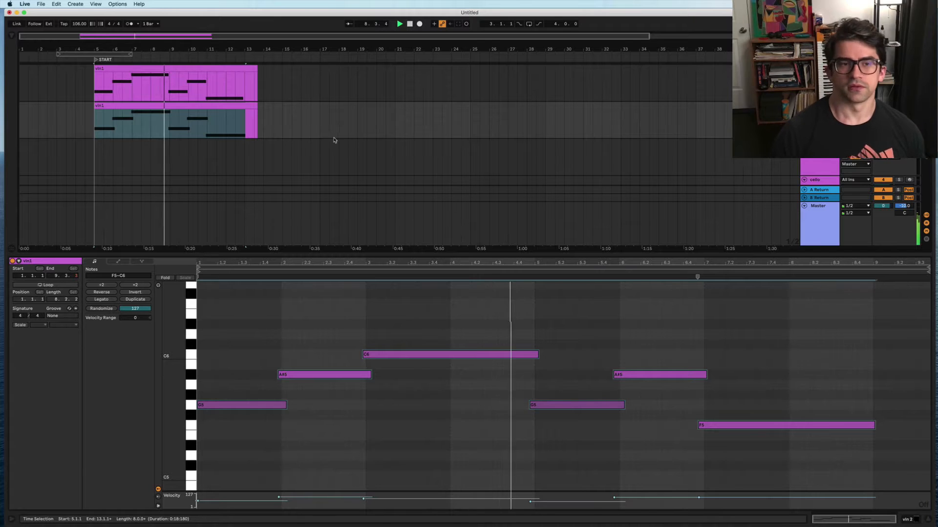
{"action": "scroll", "coordinate": [333, 140], "scroll_direction": "down", "scroll_amount": 5}
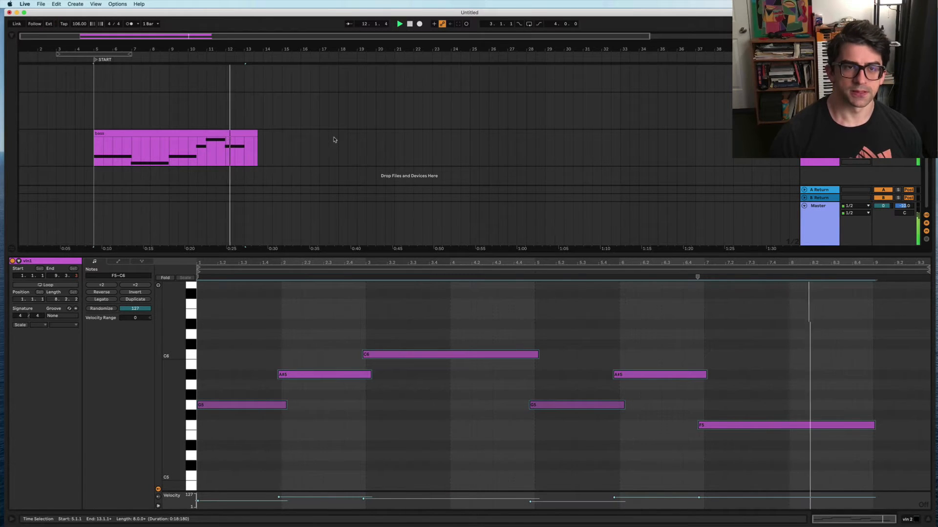
{"action": "key", "text": "space"}
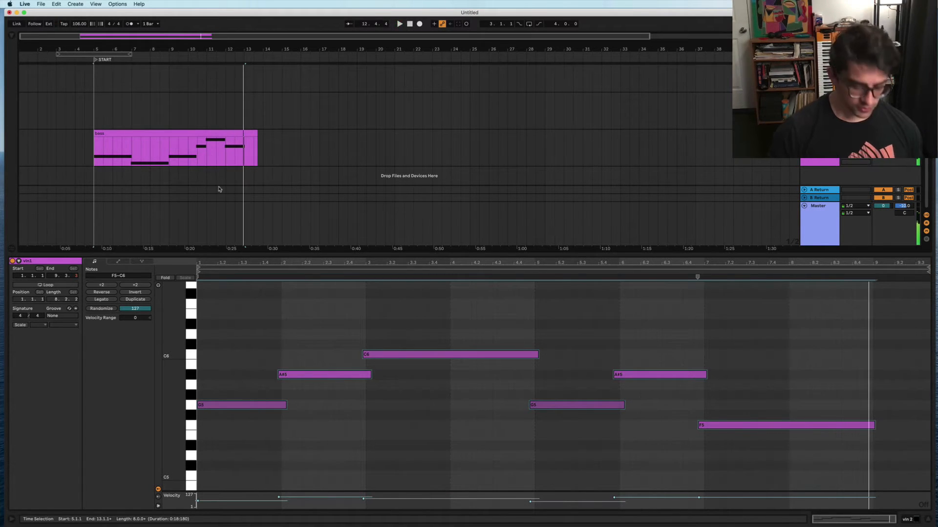
Step: Duplicate the vln1, vln 2 and bass clips to start at bar 13, and play across the transition
{"action": "key", "text": "shift+Tab"}
{"action": "left_click", "coordinate": [200, 216]}
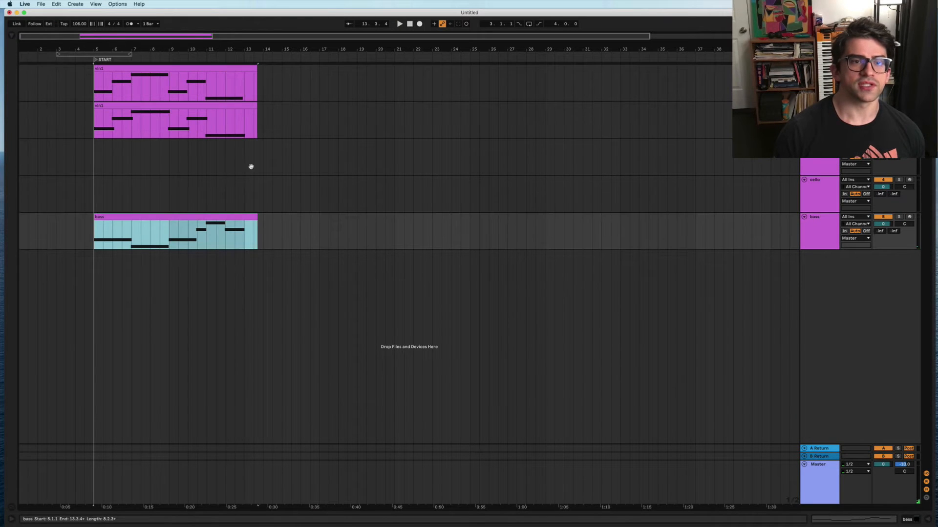
{"action": "left_click", "coordinate": [164, 66], "text": "shift"}
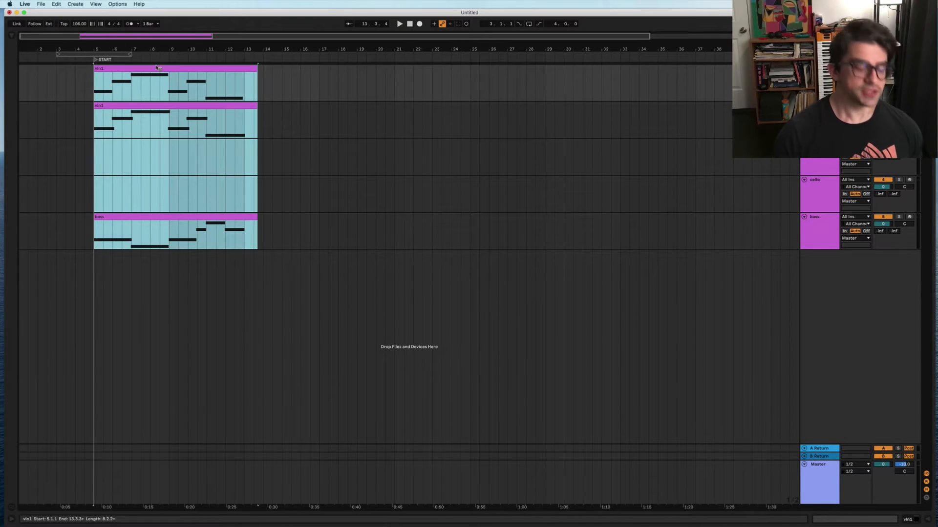
{"action": "left_click_drag", "start_coordinate": [148, 67], "coordinate": [298, 85]}
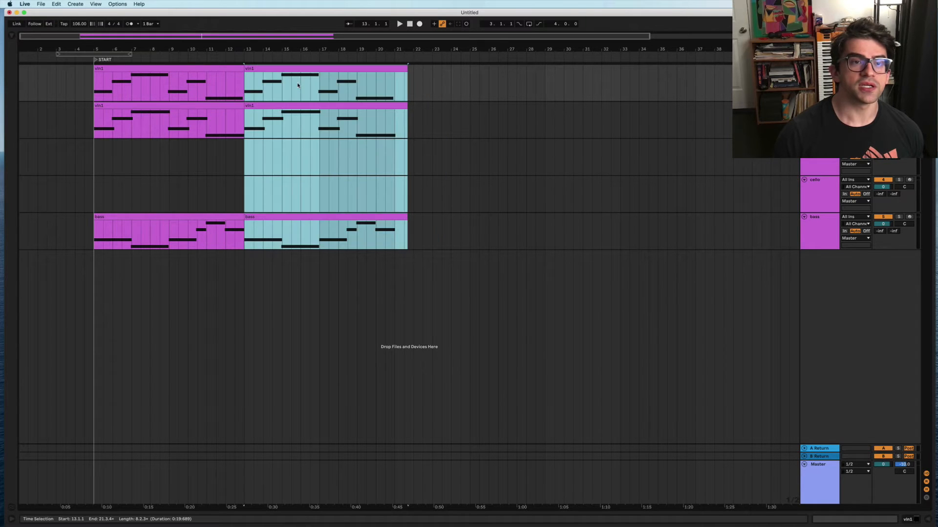
{"action": "left_click", "coordinate": [214, 87]}
{"action": "key", "text": "space"}
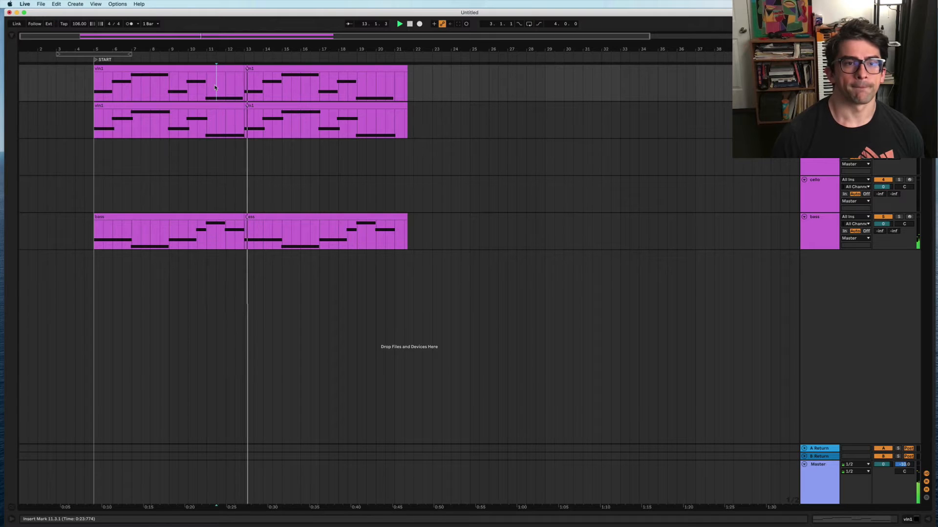
{"action": "key", "text": "space"}
Step: Consolidate the original and duplicated clips into one continuous clip on each of the vln1, vln 2 and bass tracks
{"action": "left_click_drag", "start_coordinate": [193, 98], "coordinate": [195, 96]}
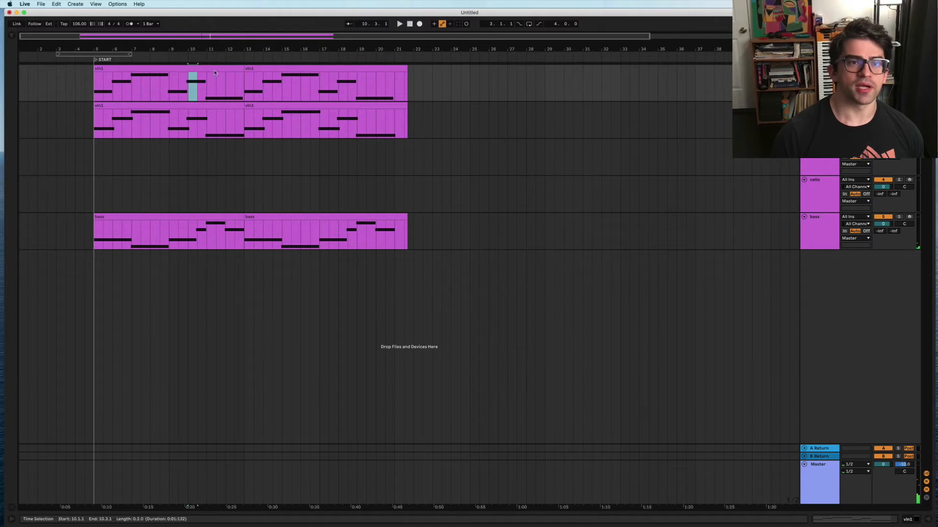
{"action": "left_click", "coordinate": [215, 69]}
{"action": "left_click", "coordinate": [291, 68], "text": "shift"}
{"action": "key", "text": "super+j"}
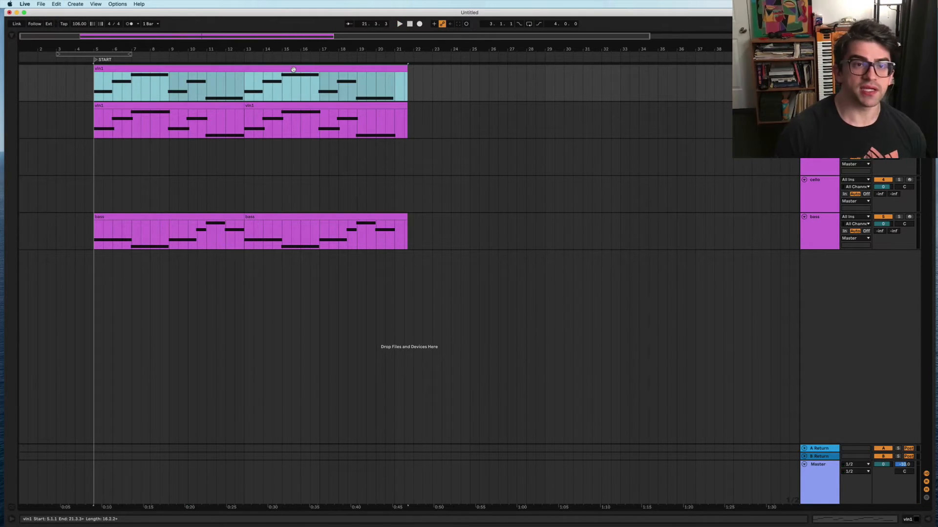
{"action": "left_click", "coordinate": [195, 106]}
{"action": "left_click", "coordinate": [280, 104], "text": "shift"}
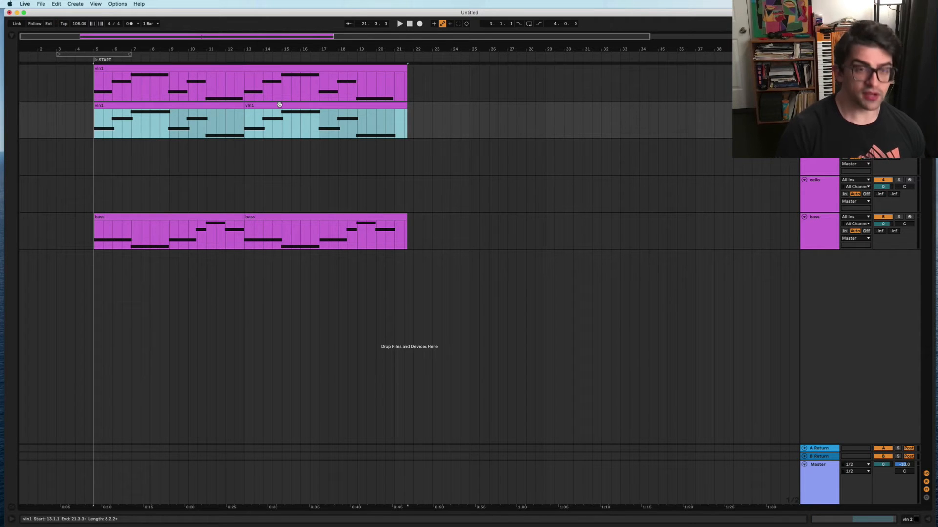
{"action": "left_click", "coordinate": [187, 215]}
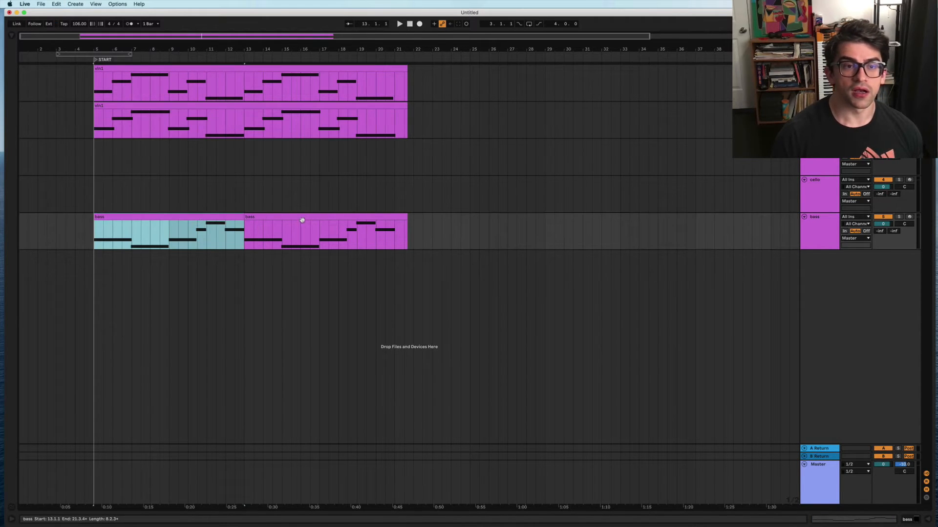
{"action": "left_click", "coordinate": [302, 218], "text": "shift"}
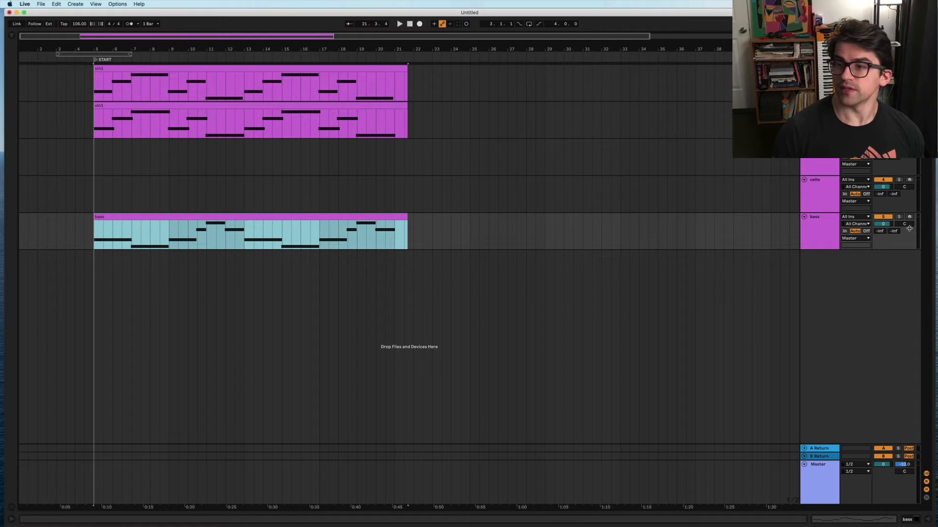
Step: Solo the bass track and listen to it from bar 12 across the transition into bar 13
{"action": "left_click", "coordinate": [899, 217]}
{"action": "left_click", "coordinate": [233, 249]}
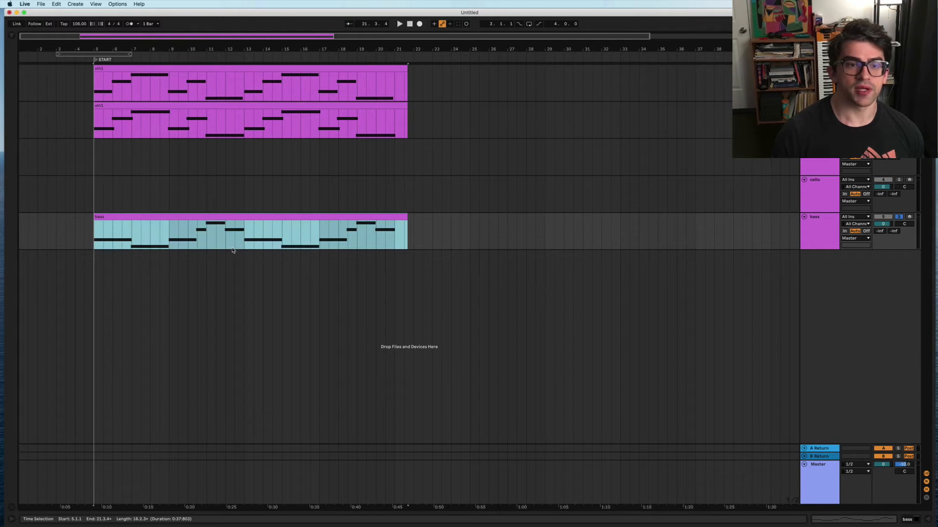
{"action": "left_click", "coordinate": [233, 249]}
{"action": "key", "text": "space"}
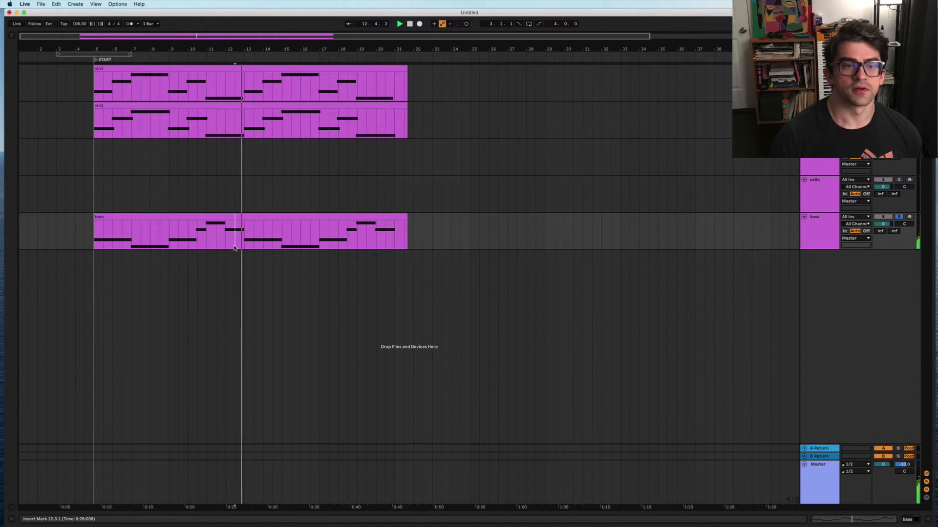
{"action": "left_click", "coordinate": [244, 216]}
{"action": "key", "text": "space"}
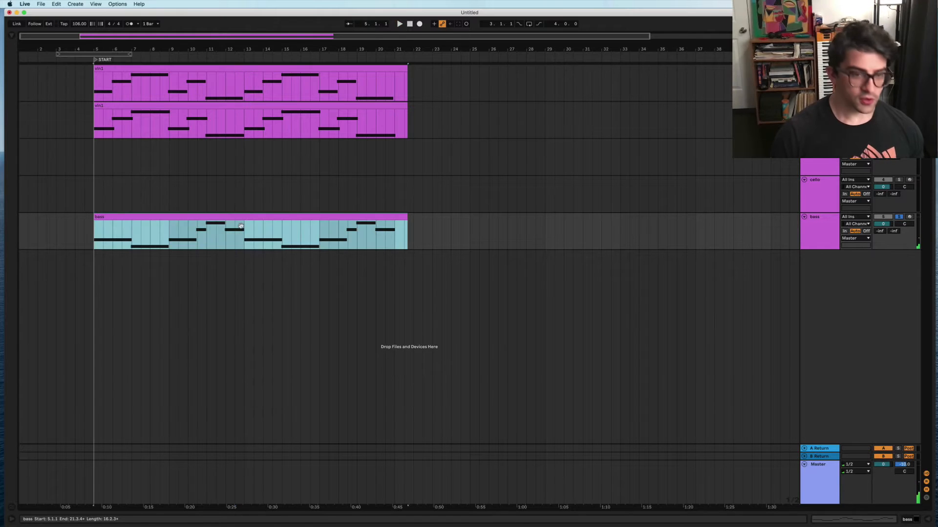
Step: Redraw the bass clip's modulation wheel envelope from bar 9 to past bar 11 as a smooth low curve, filling the drop to zero
{"action": "key", "text": "shift+Tab"}
{"action": "key", "text": "shift+Tab"}
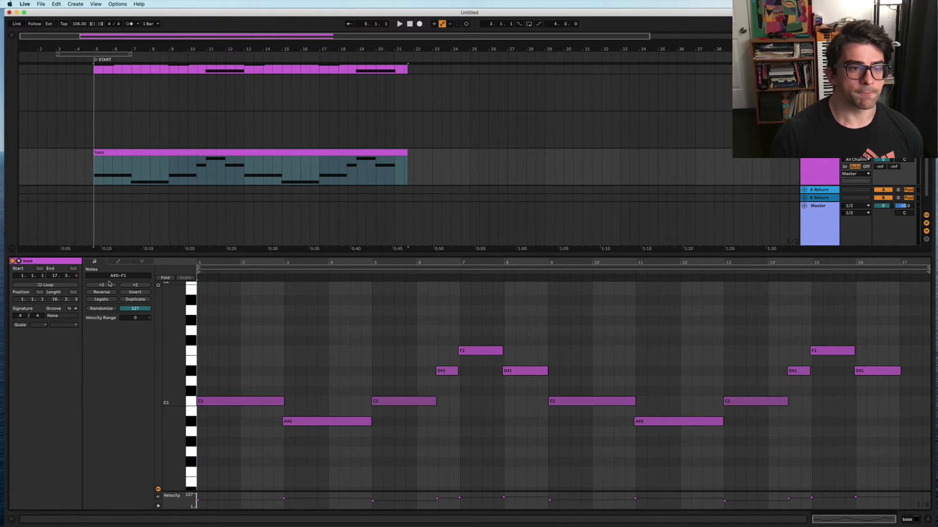
{"action": "left_click", "coordinate": [118, 262]}
{"action": "left_click", "coordinate": [137, 277]}
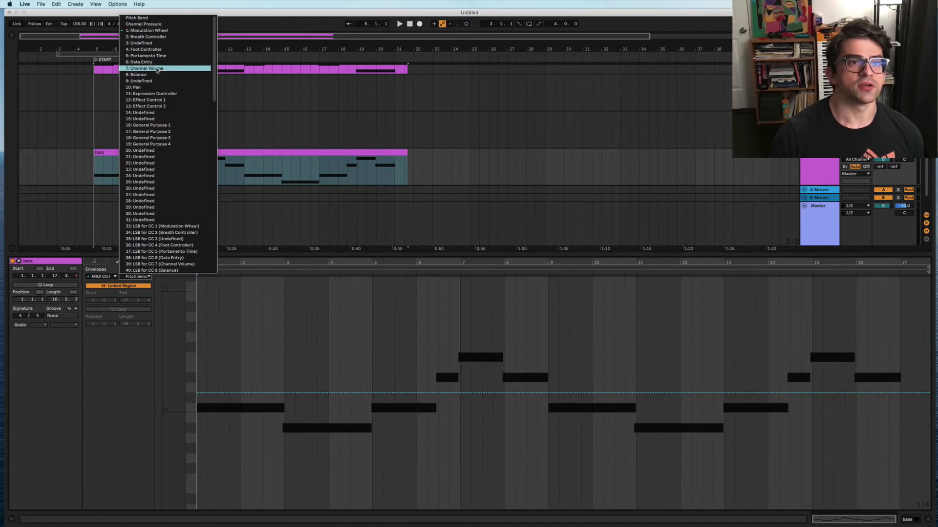
{"action": "left_click", "coordinate": [149, 30]}
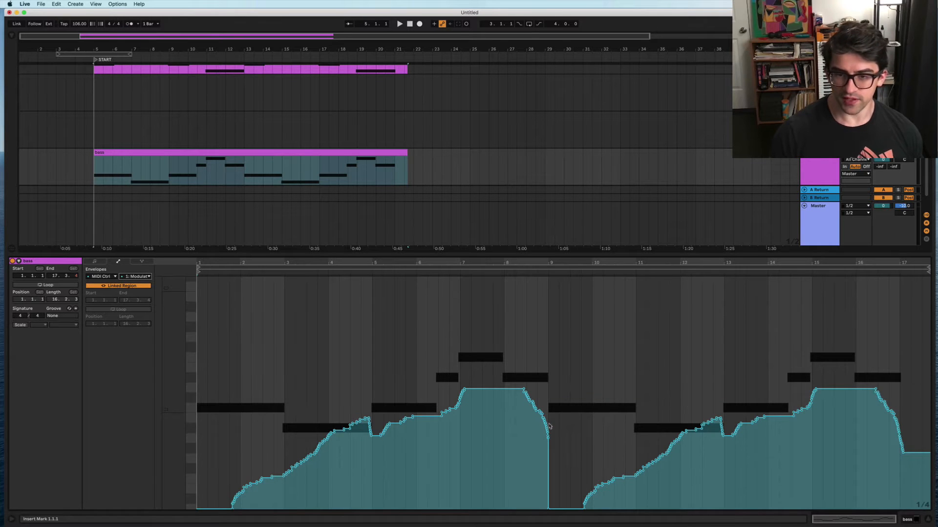
{"action": "key", "text": "b"}
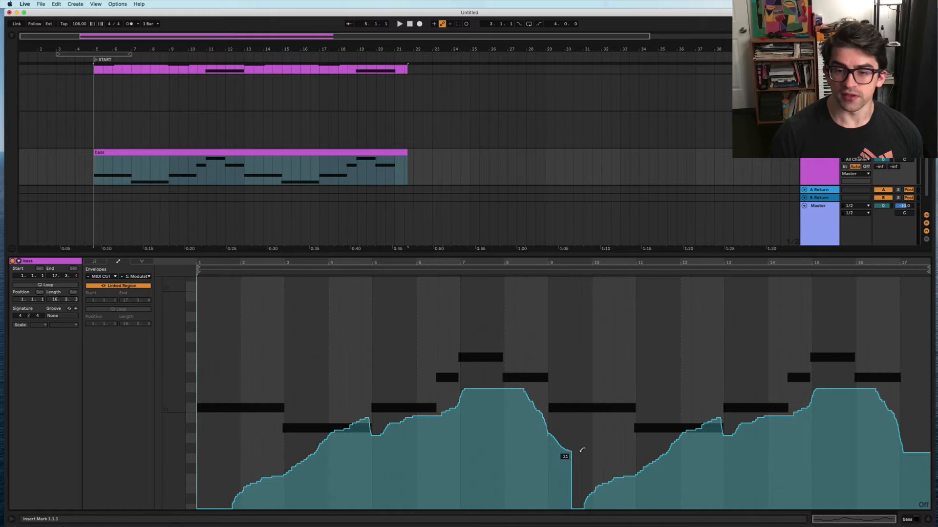
{"action": "left_click_drag", "start_coordinate": [582, 449], "coordinate": [636, 451]}
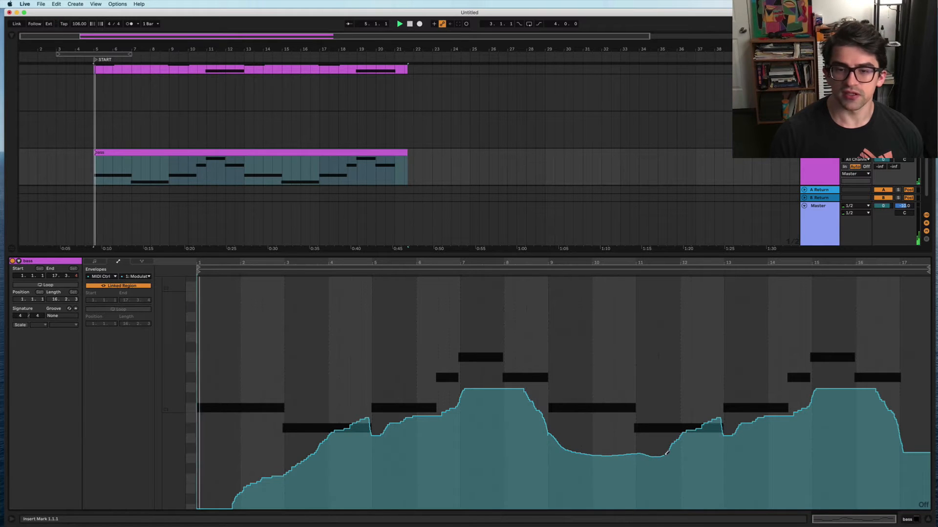
Step: Play the soloed bass clip from arrangement position 12.3 to check the reshaped transition
{"action": "left_click", "coordinate": [240, 157]}
{"action": "scroll", "coordinate": [226, 165], "scroll_direction": "down", "scroll_amount": 1}
{"action": "left_click", "coordinate": [236, 157]}
{"action": "key", "text": "space"}
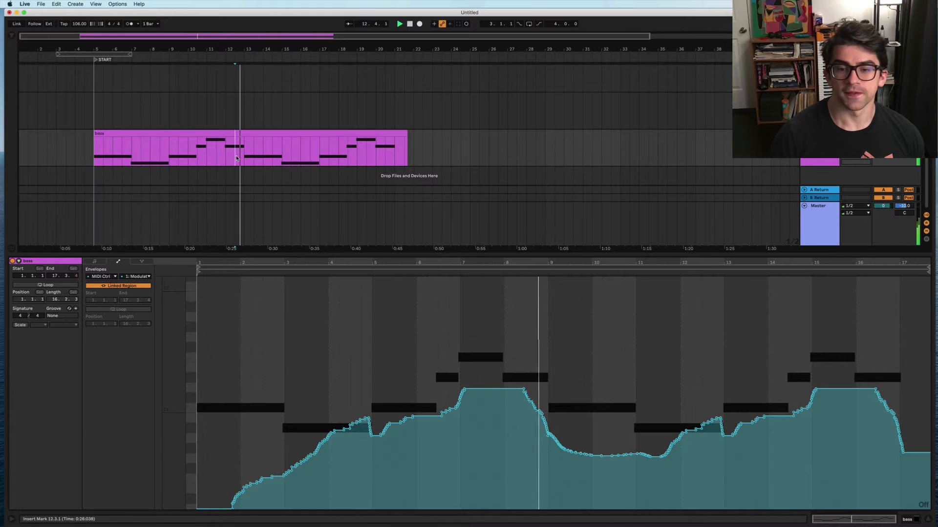
{"action": "key", "text": "space"}
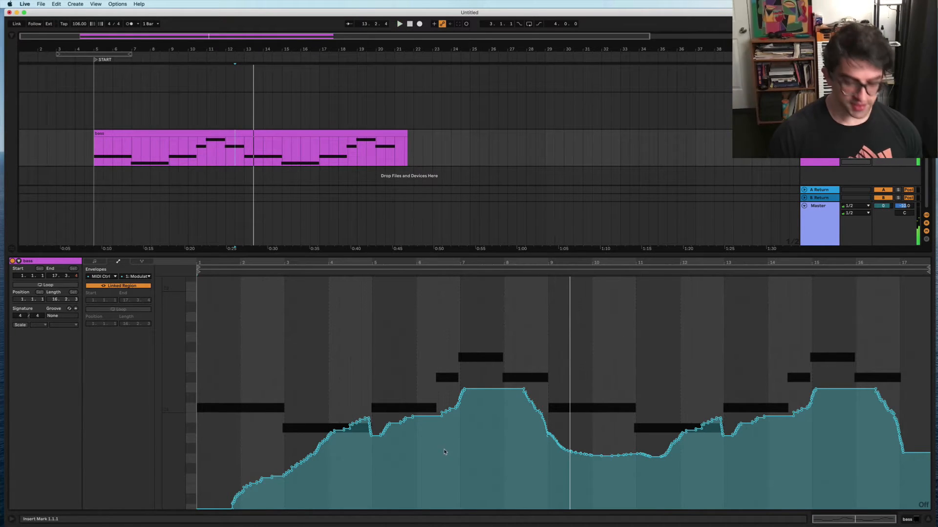
Step: Examine how the F1 note near bar 7 of the bass clip meets its neighbouring notes
{"action": "left_click", "coordinate": [212, 132]}
{"action": "key", "text": "shift+Tab"}
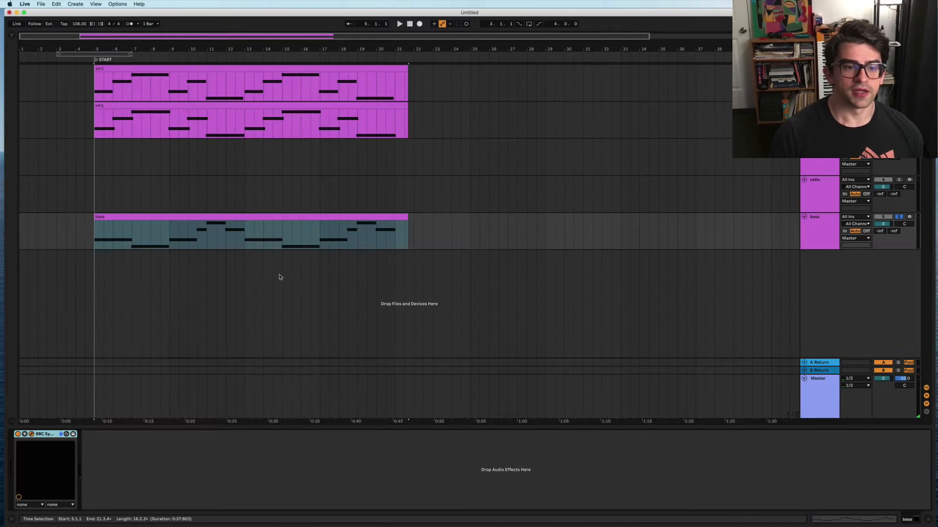
{"action": "key", "text": "shift+Tab"}
{"action": "left_click", "coordinate": [94, 263]}
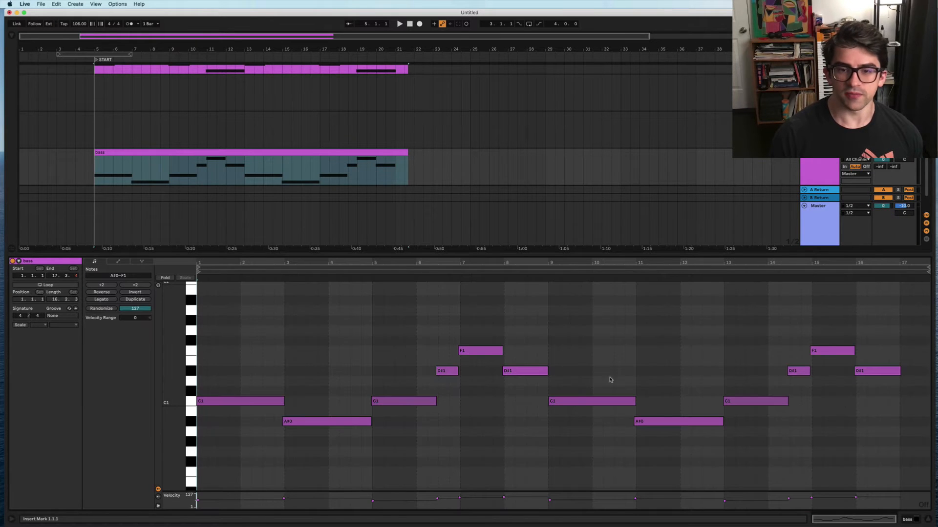
{"action": "left_click", "coordinate": [501, 352]}
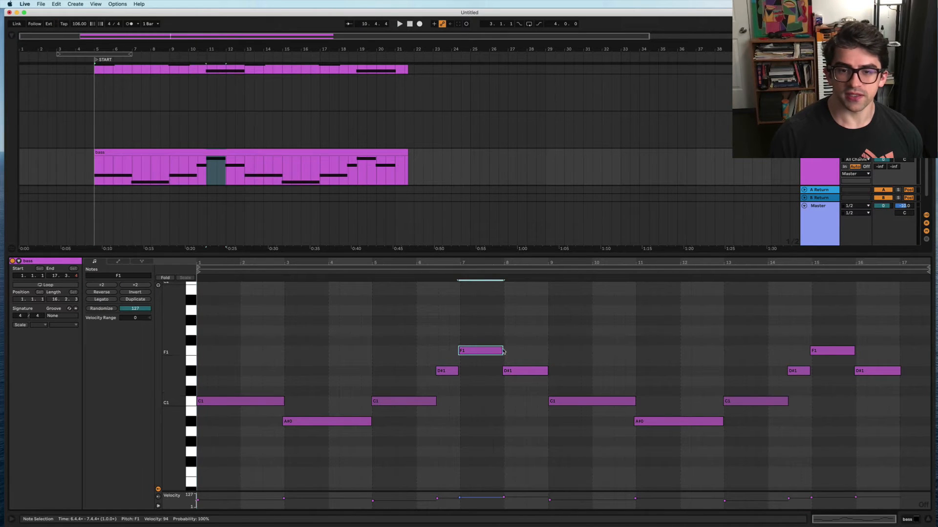
{"action": "key", "text": "Left"}
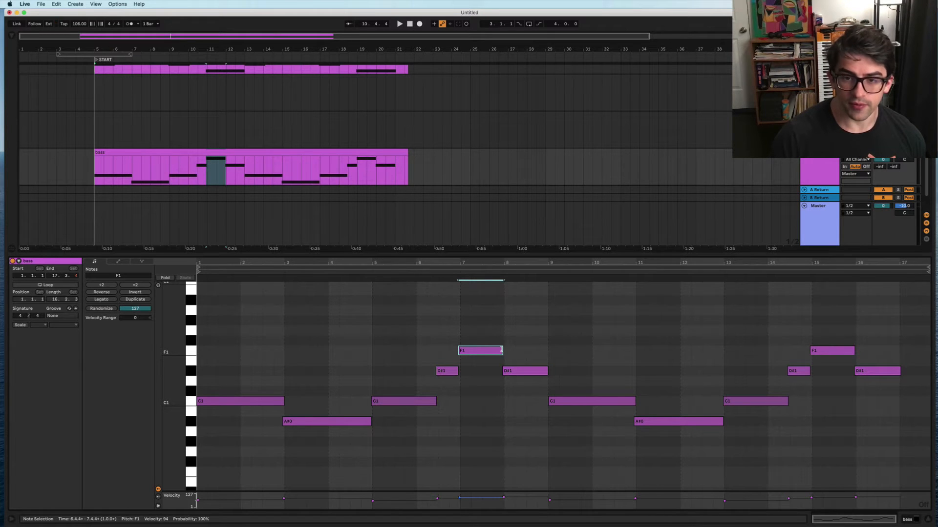
{"action": "scroll", "coordinate": [501, 350], "scroll_direction": "up", "scroll_amount": 3}
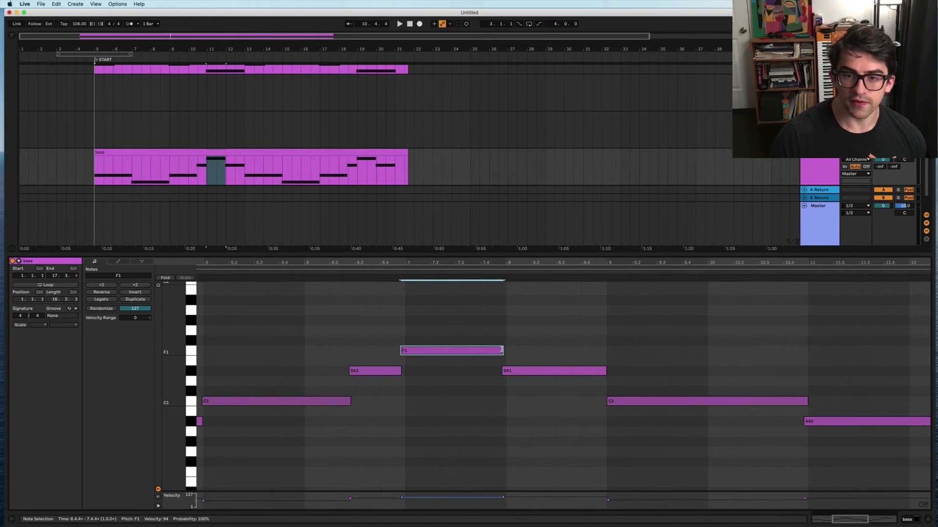
{"action": "left_click", "coordinate": [479, 272]}
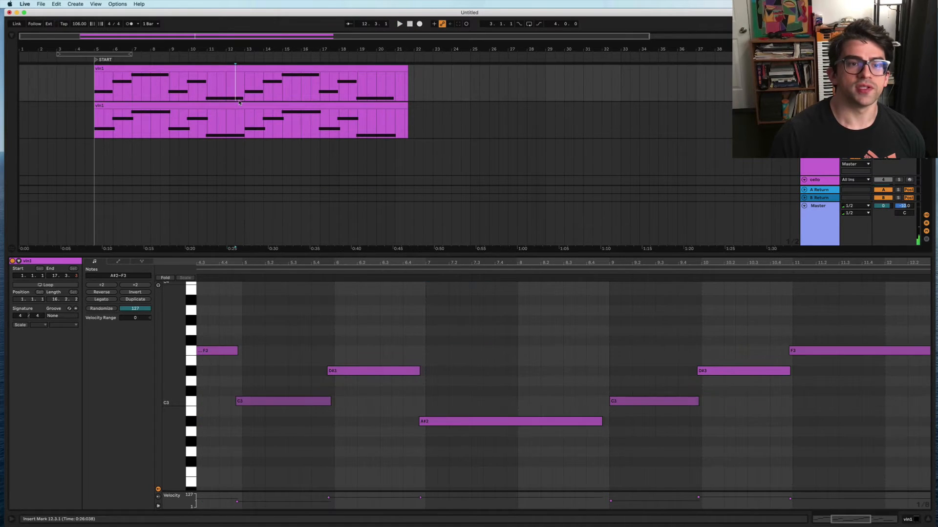
Step: Redraw the vln 2 clip's modulation wheel envelope from bar 9 to just past bar 10 at about 43, filling the gap
{"action": "left_click", "coordinate": [237, 104]}
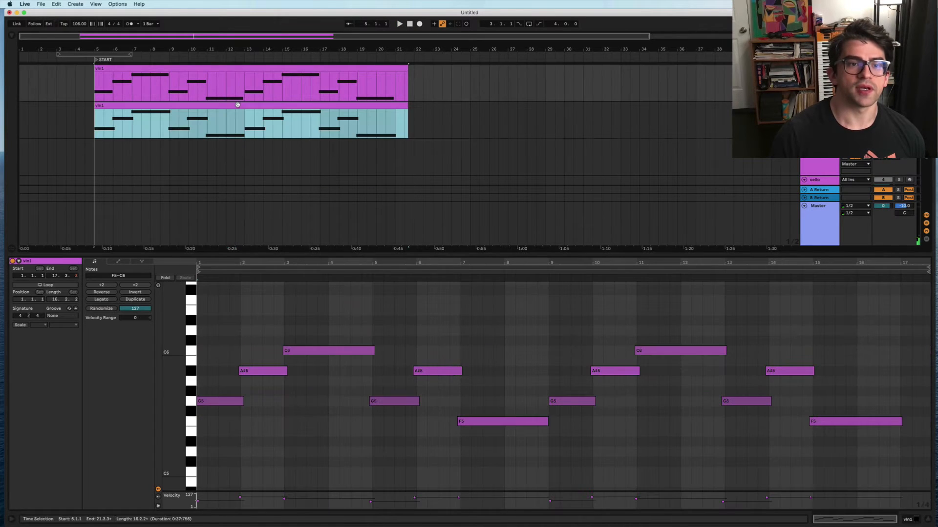
{"action": "left_click", "coordinate": [119, 262]}
{"action": "left_click", "coordinate": [132, 277]}
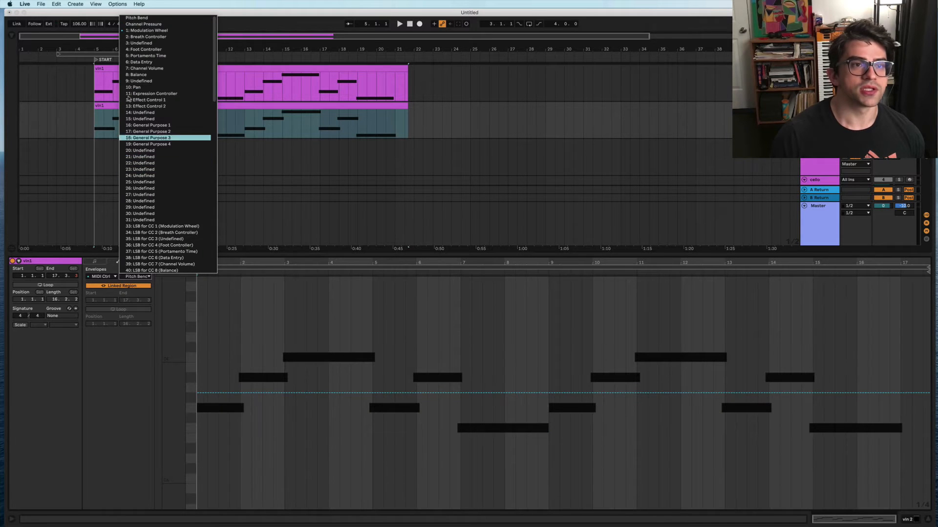
{"action": "left_click", "coordinate": [135, 31]}
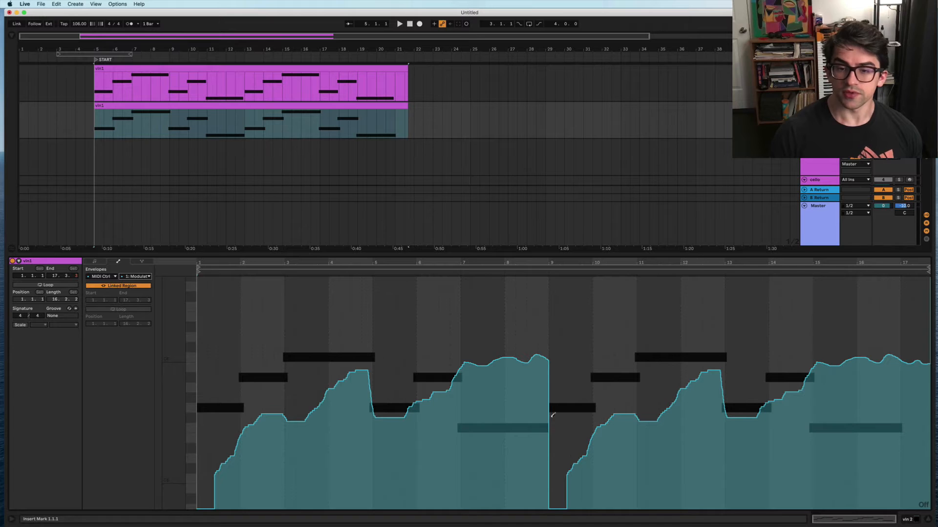
{"action": "left_click_drag", "start_coordinate": [549, 419], "coordinate": [598, 425]}
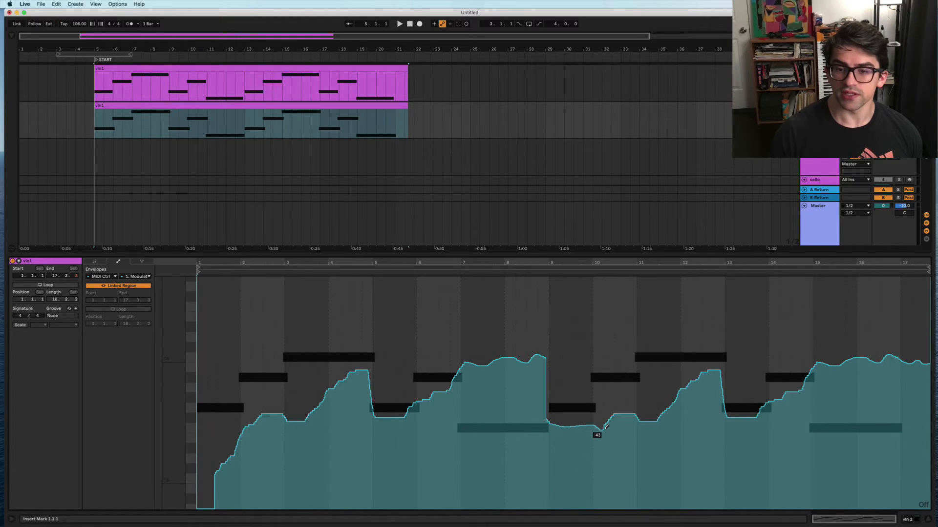
Step: Fill the gap after bar 9 in the vln1 clip's modulation wheel envelope with a curve at about 43
{"action": "left_click", "coordinate": [239, 67]}
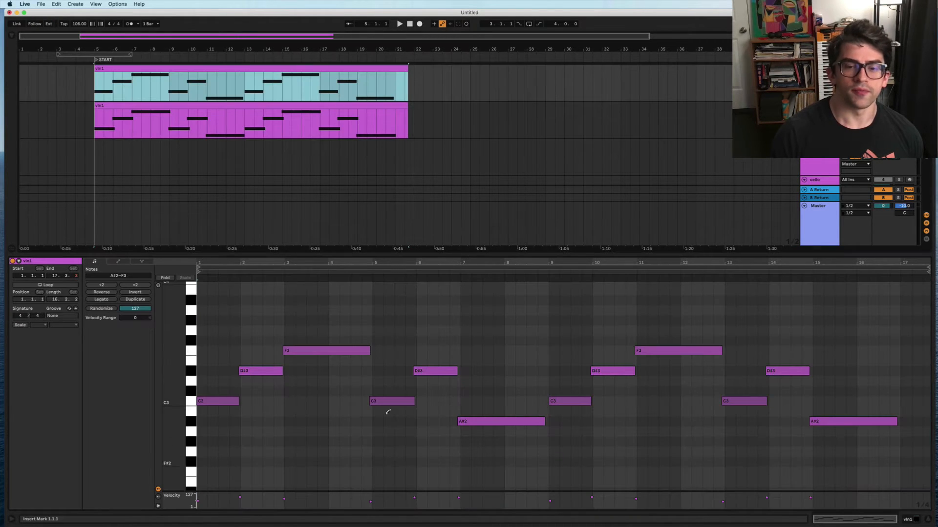
{"action": "left_click", "coordinate": [116, 263]}
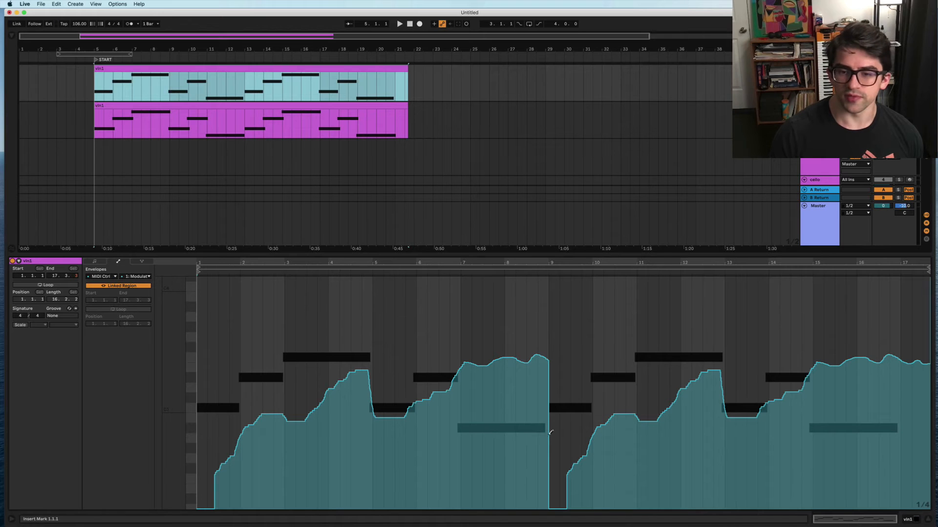
{"action": "mouse_move", "coordinate": [552, 415]}
{"action": "left_mouse_down"}
{"action": "mouse_move", "coordinate": [567, 428]}
{"action": "mouse_move", "coordinate": [551, 420]}
{"action": "left_mouse_up"}
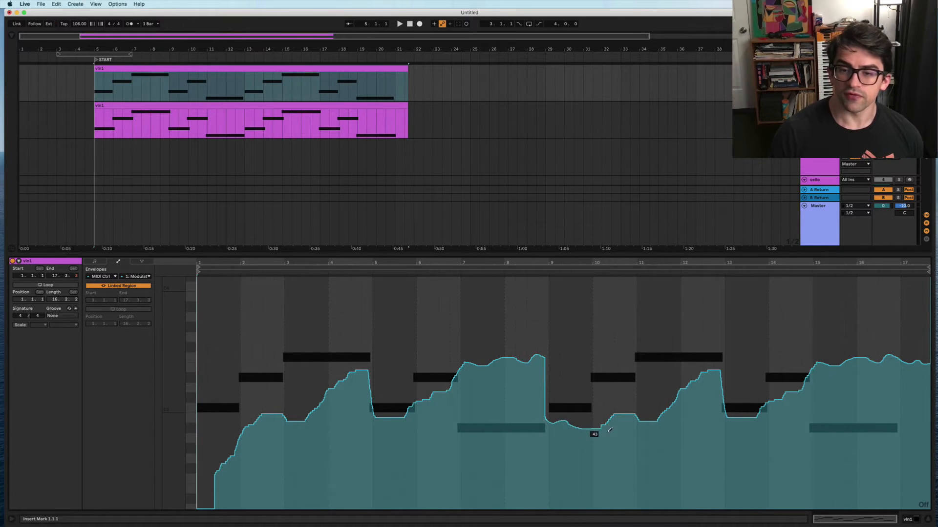
{"action": "key", "text": "b"}
Step: Lengthen the vln1 clip's A#2 note before bar 9 so it overlaps the following C3, and open the vln 2 clip
{"action": "left_click", "coordinate": [95, 263]}
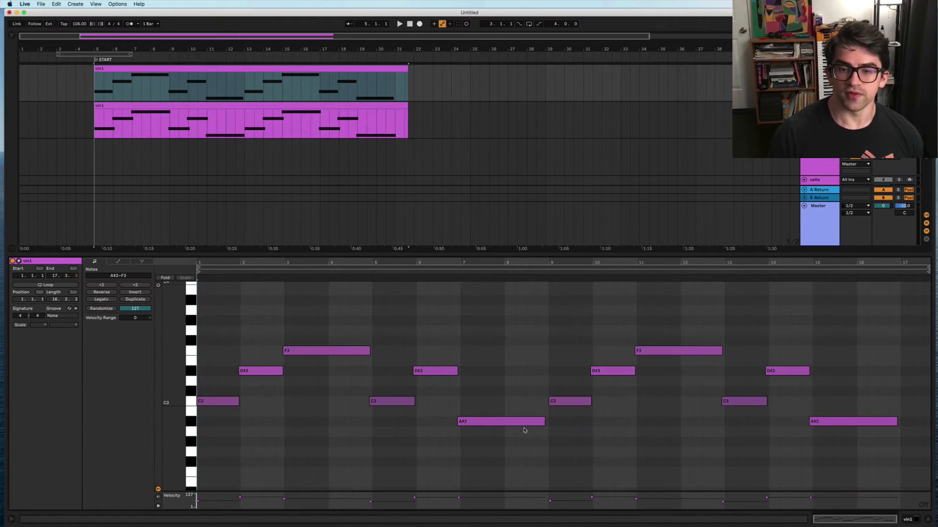
{"action": "left_click", "coordinate": [543, 423]}
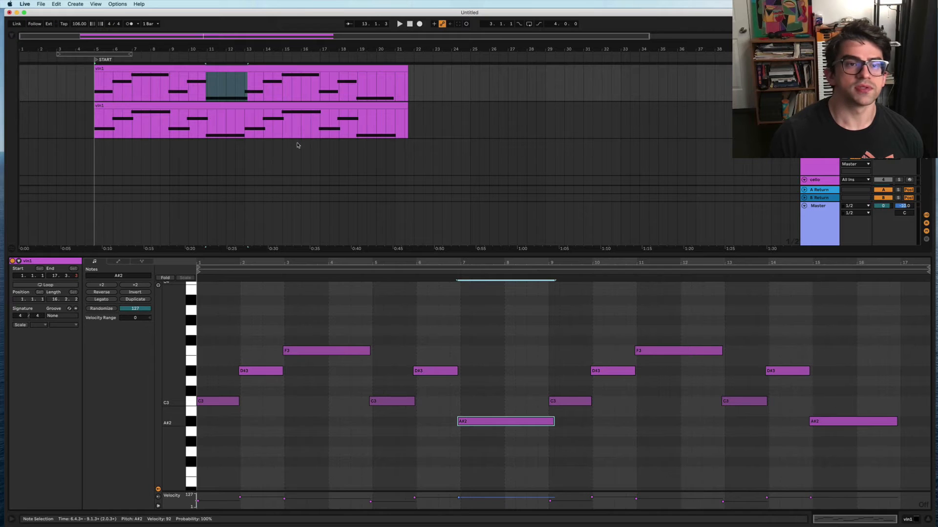
{"action": "left_click", "coordinate": [198, 103]}
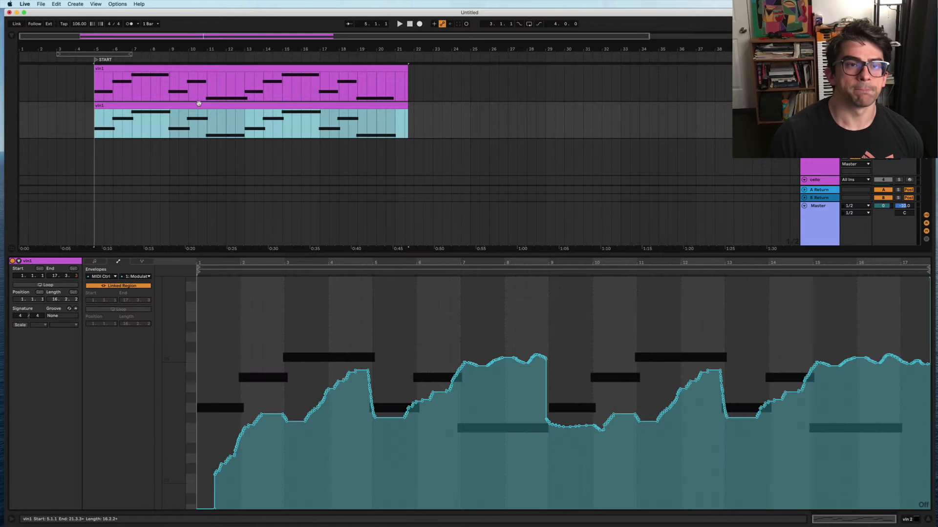
Step: Lengthen the vln 2 clip's F5 note so it overlaps the G5 at bar 9, and play back the transition from bar 12.3
{"action": "left_click", "coordinate": [94, 261]}
{"action": "left_click_drag", "start_coordinate": [546, 424], "coordinate": [550, 424]}
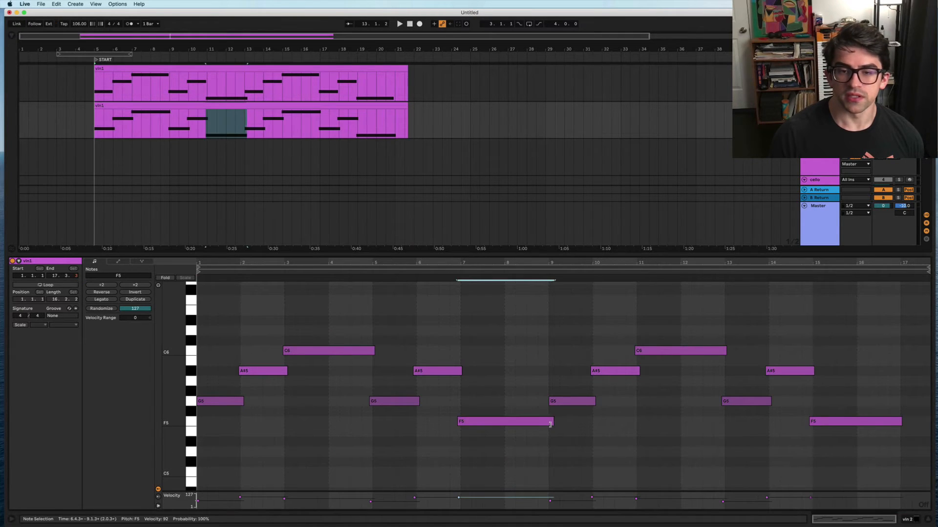
{"action": "left_click", "coordinate": [235, 135]}
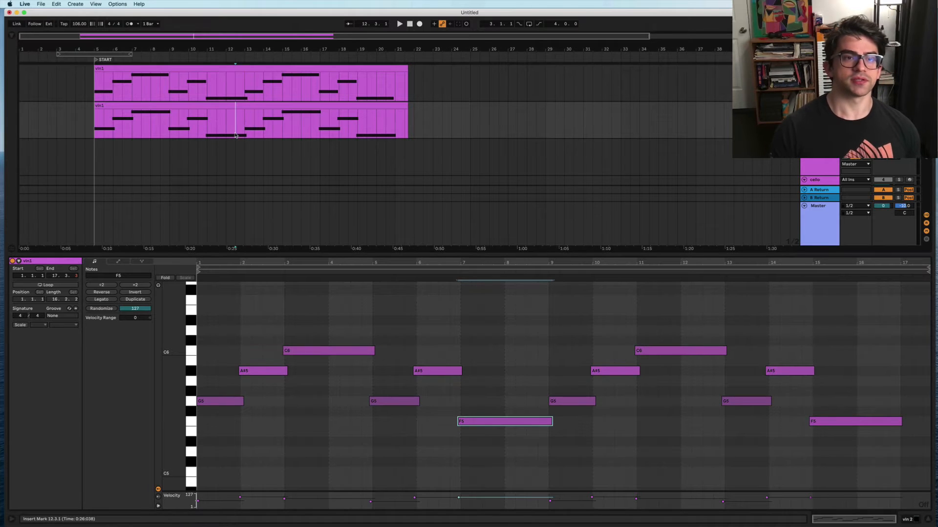
{"action": "key", "text": "space"}
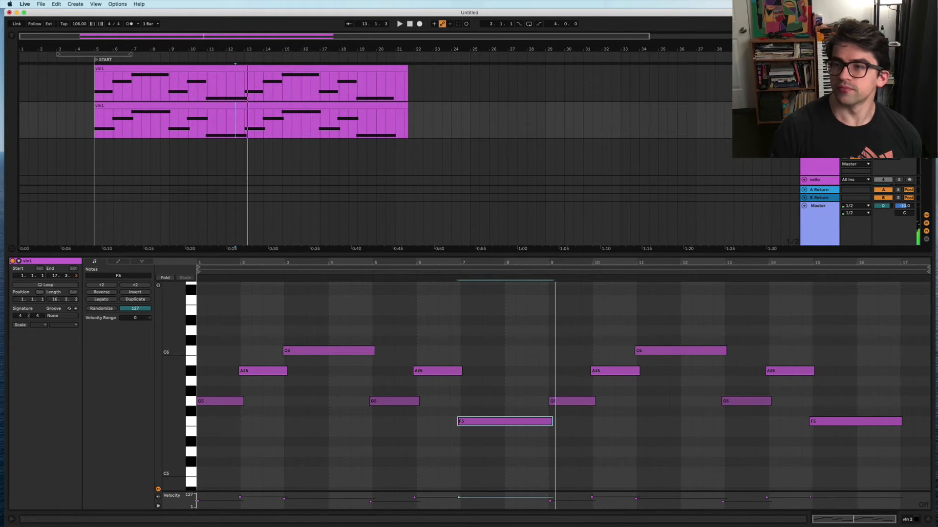
{"action": "key", "text": "space"}
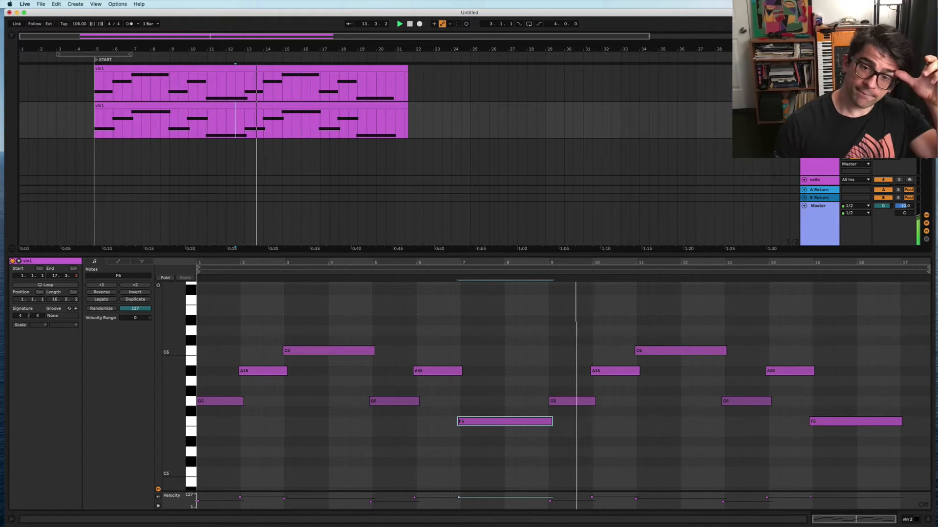
{"action": "key", "text": "space"}
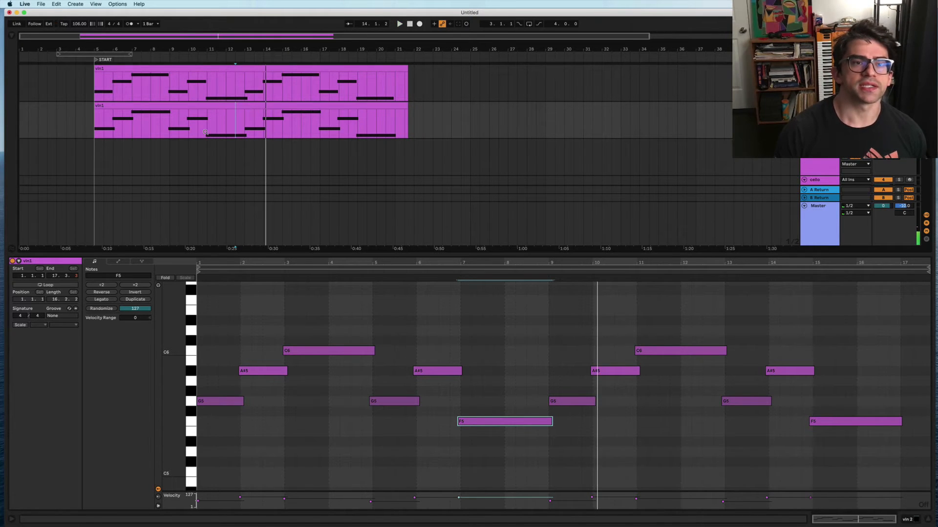
{"action": "key", "text": "space"}
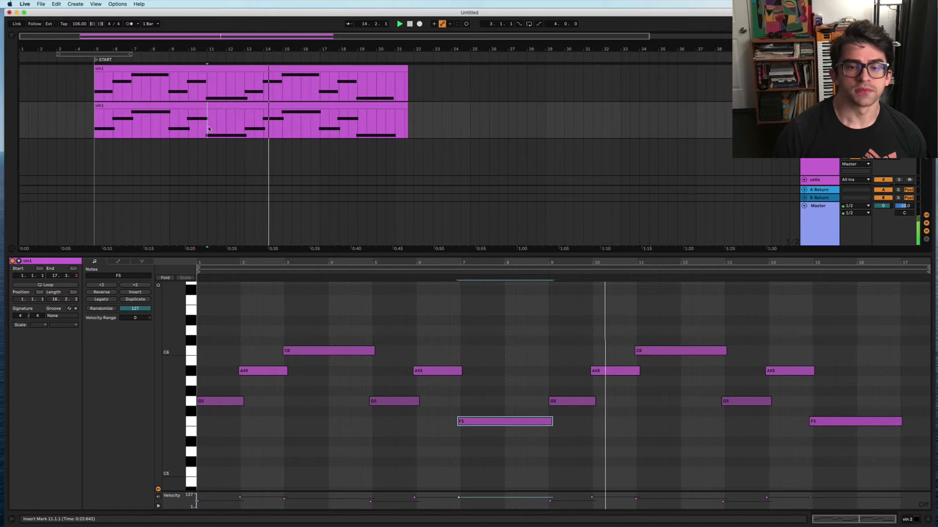
{"action": "key", "text": "space"}
Step: Trim the vln1 clip's A#2 note just past bar 9 and redraw its modulation wheel envelope lower across bars 7 to 9, sloping gently down
{"action": "left_click", "coordinate": [229, 69]}
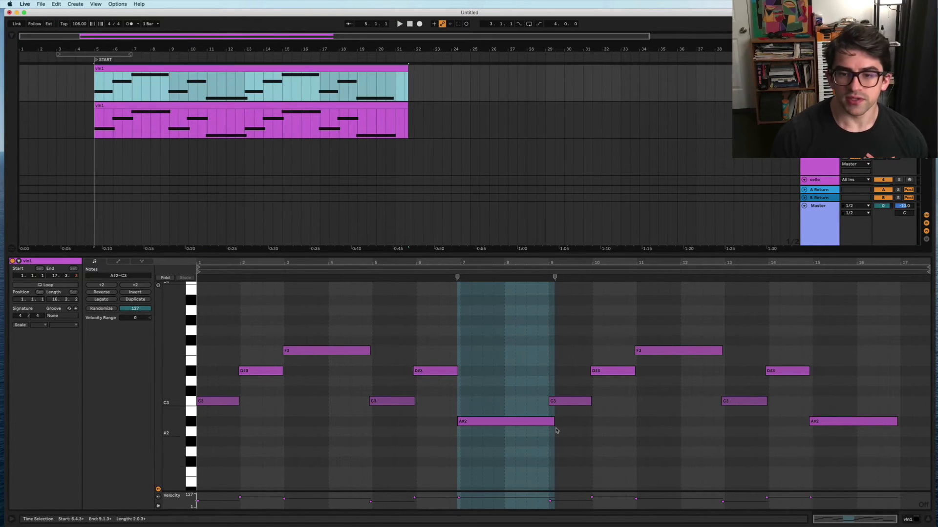
{"action": "left_click_drag", "start_coordinate": [553, 422], "coordinate": [548, 422]}
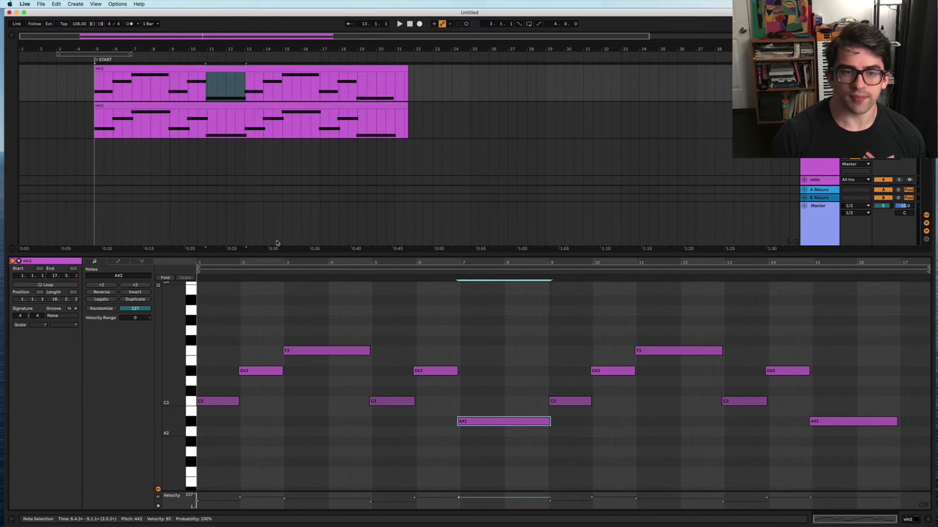
{"action": "left_click", "coordinate": [118, 262]}
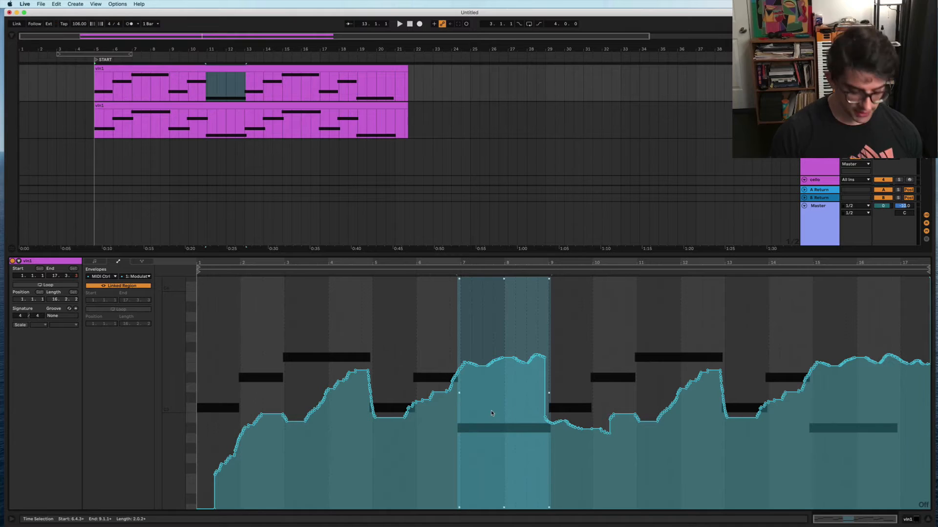
{"action": "key", "text": "b"}
{"action": "left_click_drag", "start_coordinate": [449, 391], "coordinate": [545, 402]}
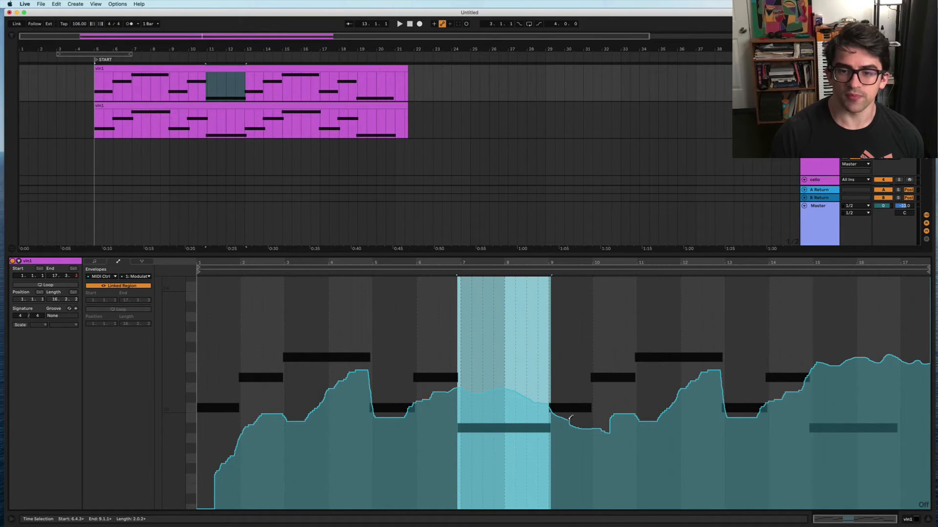
{"action": "key", "text": "b"}
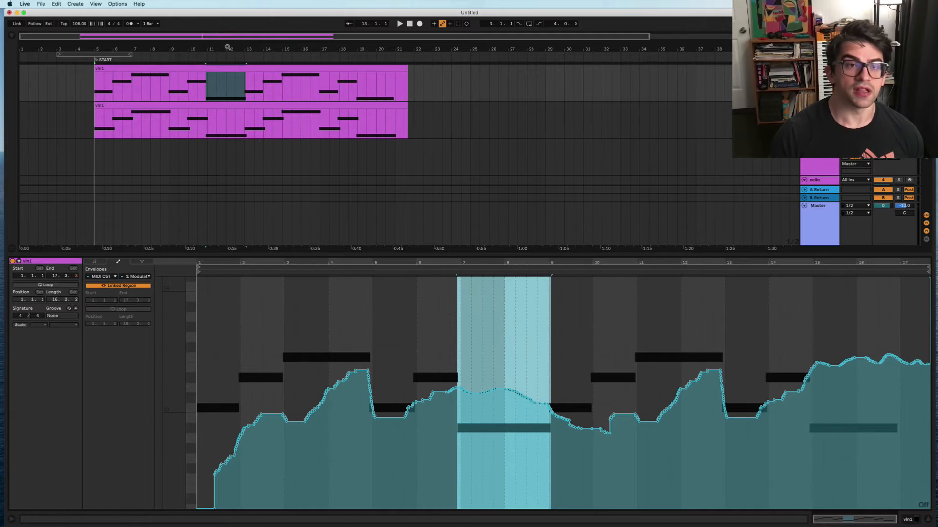
Step: Shorten the vln1 clip's A#2 note to end at 8.3.1 and add a D3 note leading into the C3 at bar 9
{"action": "left_click", "coordinate": [230, 68]}
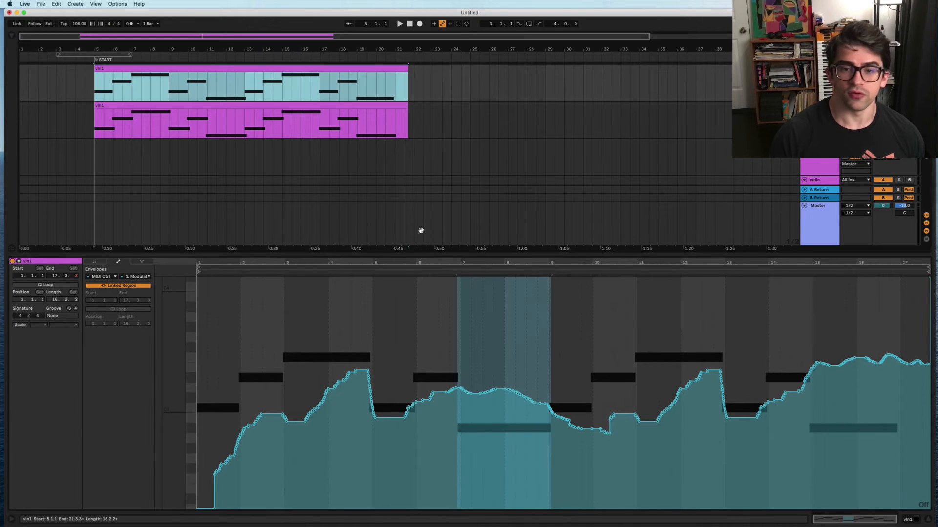
{"action": "left_click", "coordinate": [94, 261]}
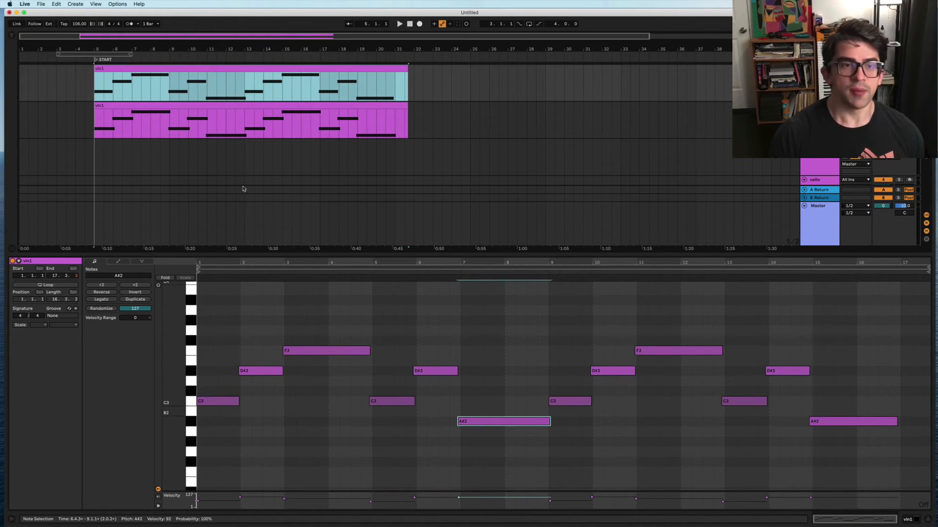
{"action": "left_click_drag", "start_coordinate": [95, 130], "coordinate": [250, 128]}
{"action": "left_click", "coordinate": [239, 69]}
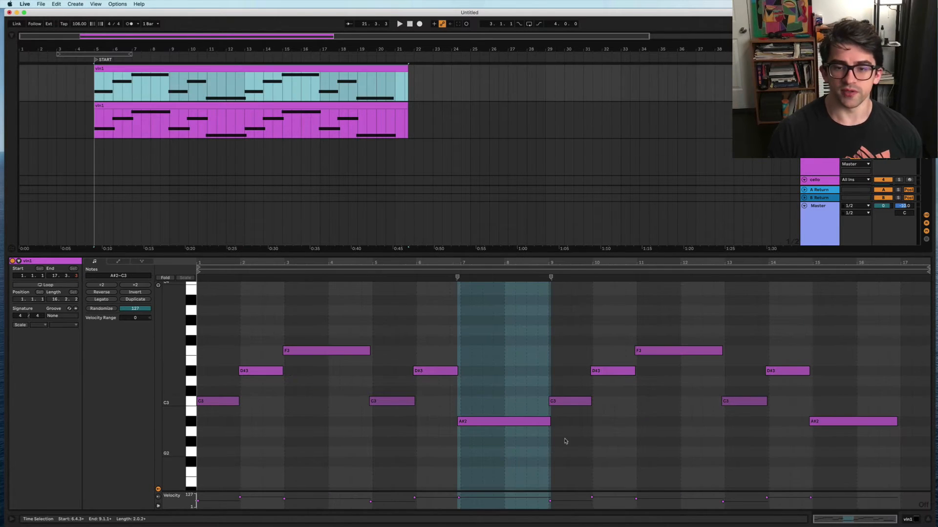
{"action": "left_click", "coordinate": [551, 386]}
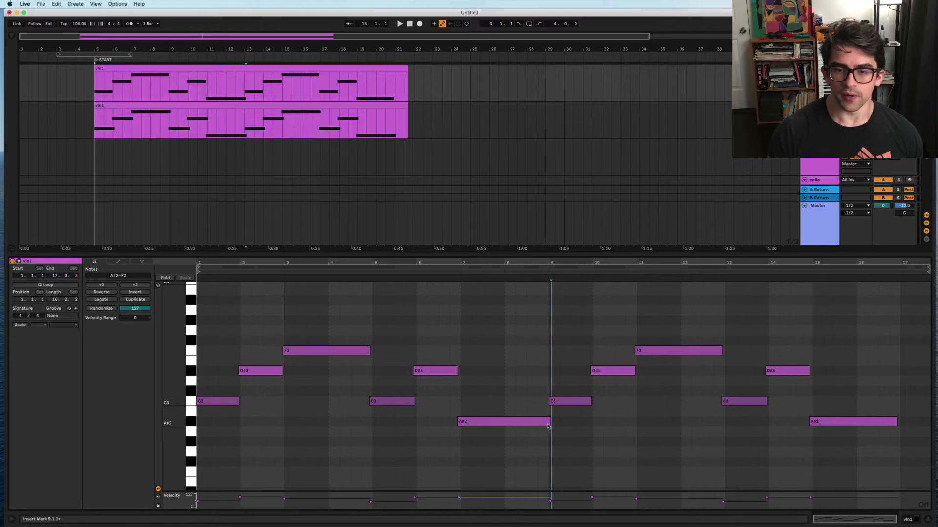
{"action": "left_click_drag", "start_coordinate": [548, 423], "coordinate": [531, 423]}
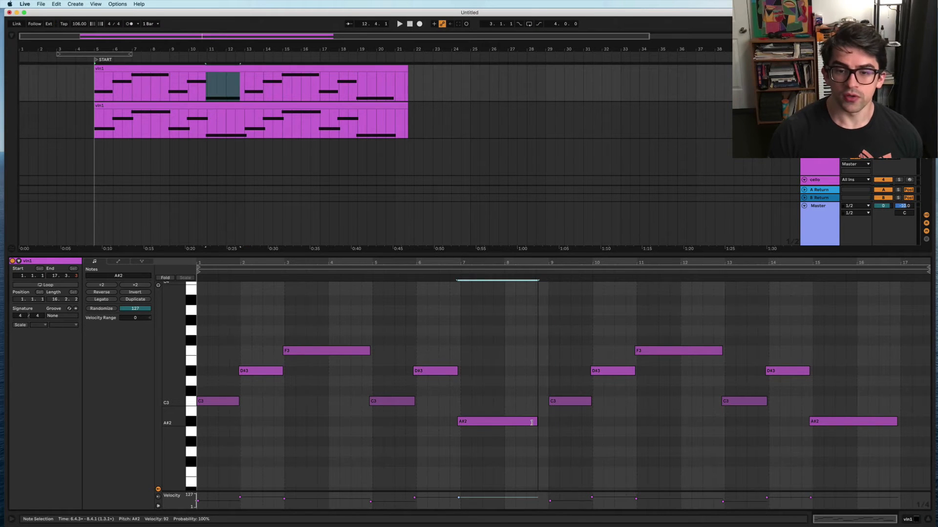
{"action": "scroll", "coordinate": [530, 423], "scroll_direction": "down", "scroll_amount": 1}
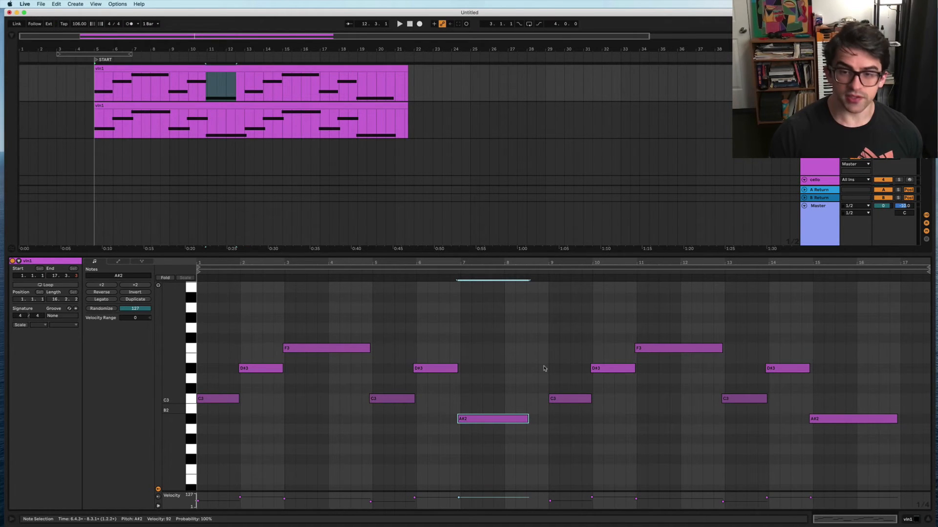
{"action": "left_click", "coordinate": [523, 380]}
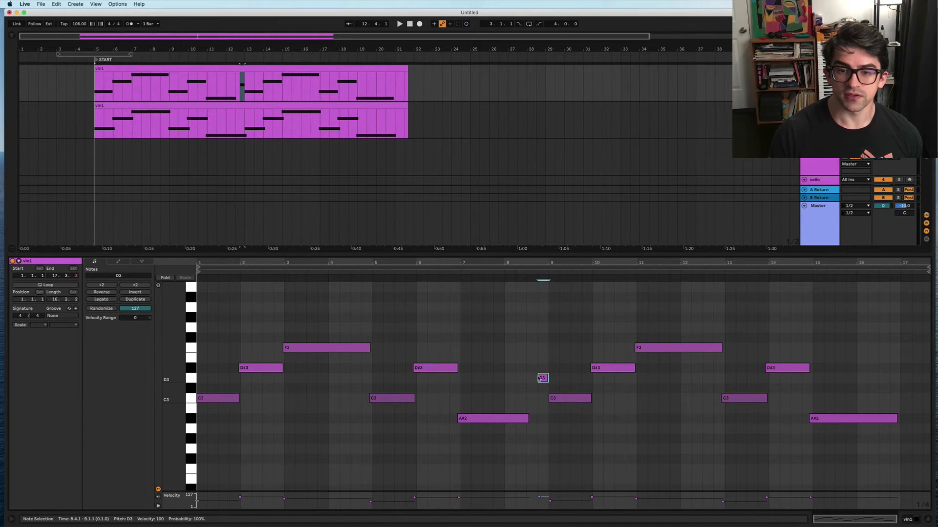
Step: Play the vln1 passage with the added D3 and extend that note's start back to about the beginning of clip bar 8
{"action": "left_click", "coordinate": [454, 270]}
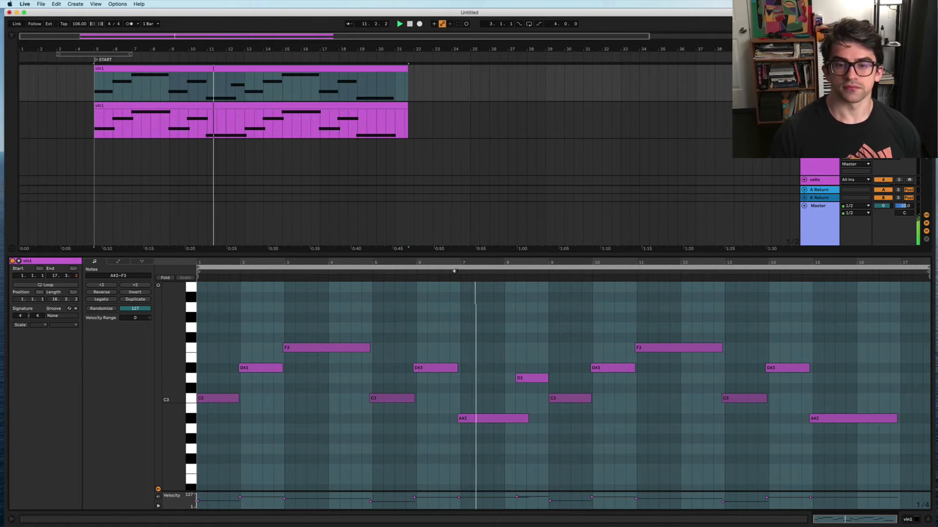
{"action": "key", "text": "super+a"}
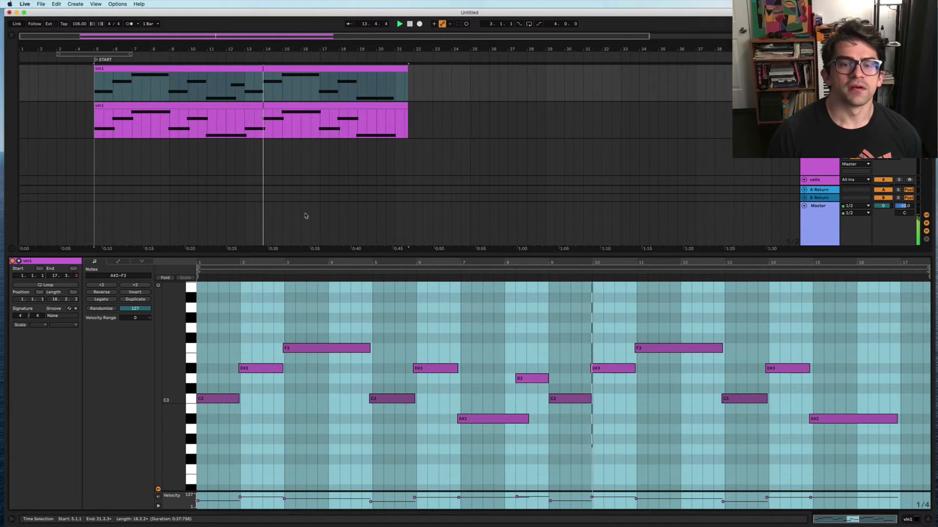
{"action": "left_click", "coordinate": [517, 379]}
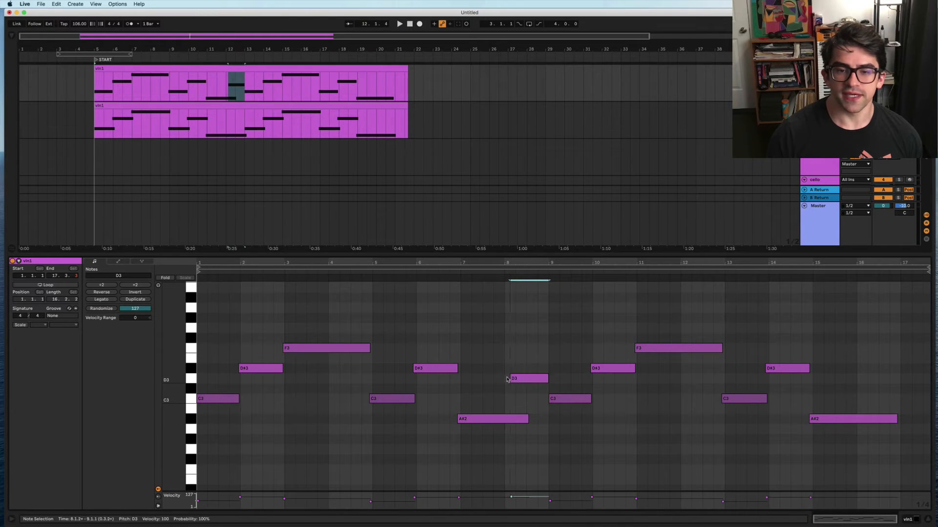
Step: Play the arrangement from bar 11 to hear the vln1 D3 note against the bass clip
{"action": "scroll", "coordinate": [503, 403], "scroll_direction": "down", "scroll_amount": 3}
{"action": "scroll", "coordinate": [225, 151], "scroll_direction": "down", "scroll_amount": 3}
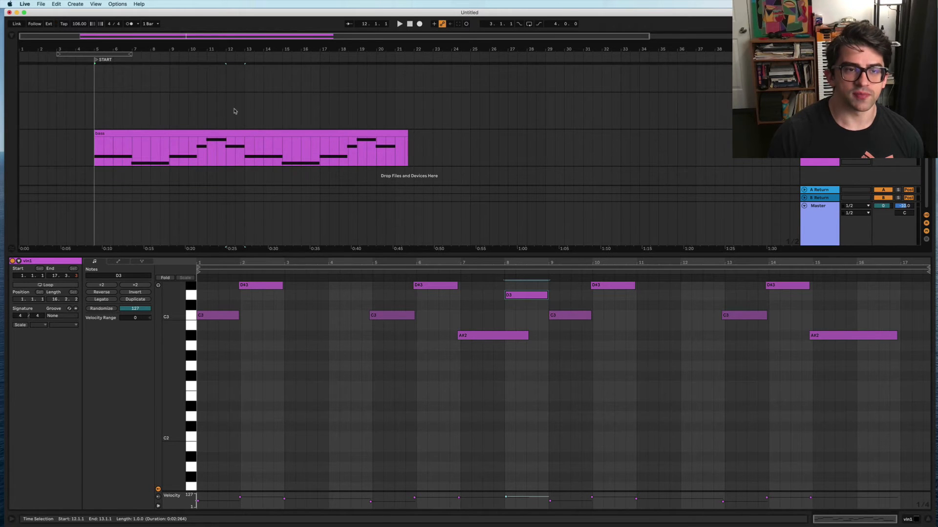
{"action": "scroll", "coordinate": [239, 146], "scroll_direction": "up", "scroll_amount": 2}
{"action": "scroll", "coordinate": [229, 181], "scroll_direction": "down", "scroll_amount": 1}
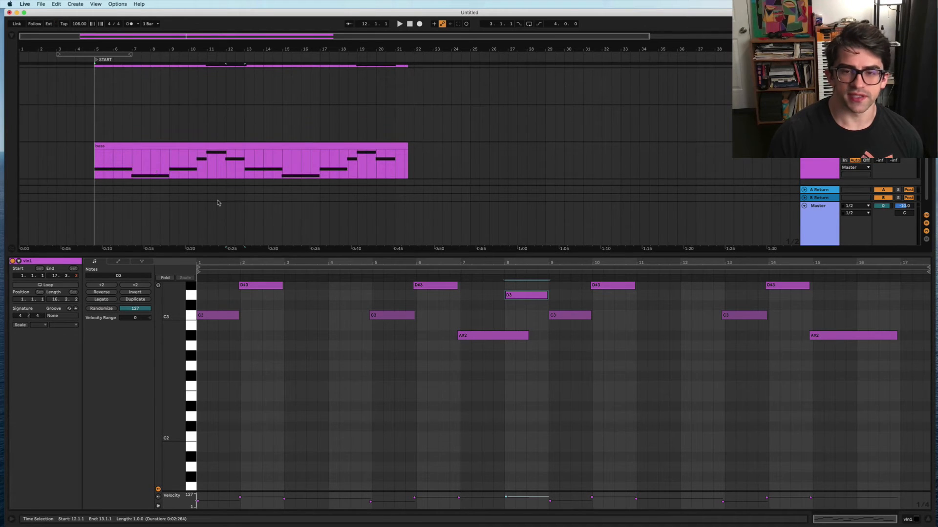
{"action": "left_click", "coordinate": [207, 176]}
{"action": "key", "text": "space"}
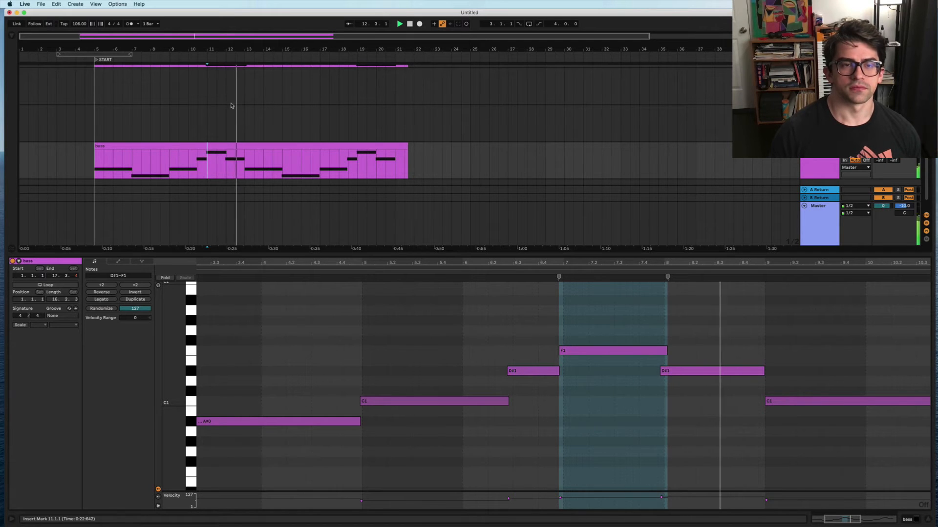
{"action": "scroll", "coordinate": [231, 105], "scroll_direction": "up", "scroll_amount": 3}
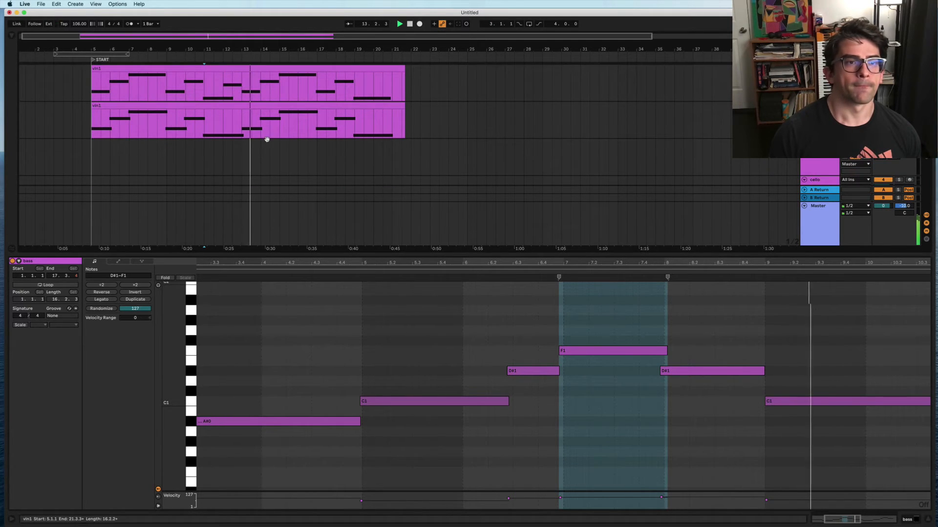
Step: Set the cello instrument's articulation to Spiccato and close its plug-in window
{"action": "left_click", "coordinate": [94, 94]}
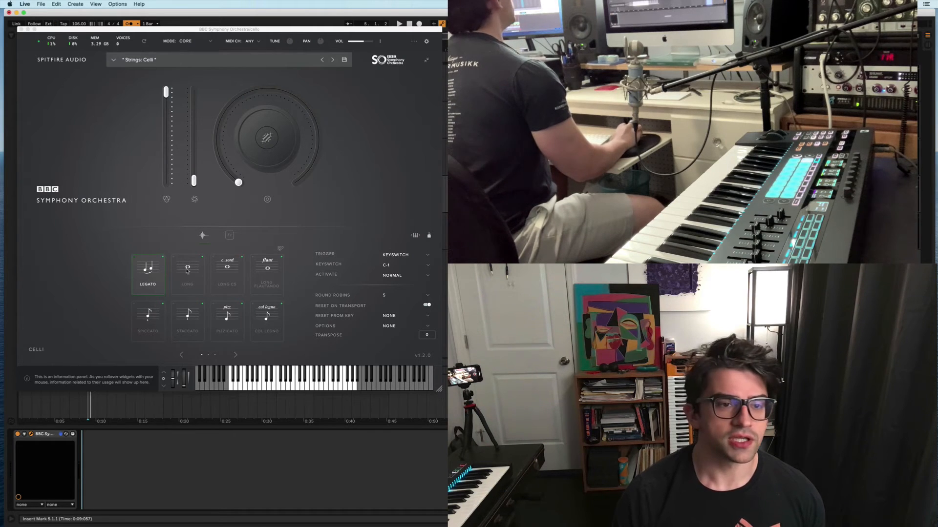
{"action": "left_click", "coordinate": [148, 328]}
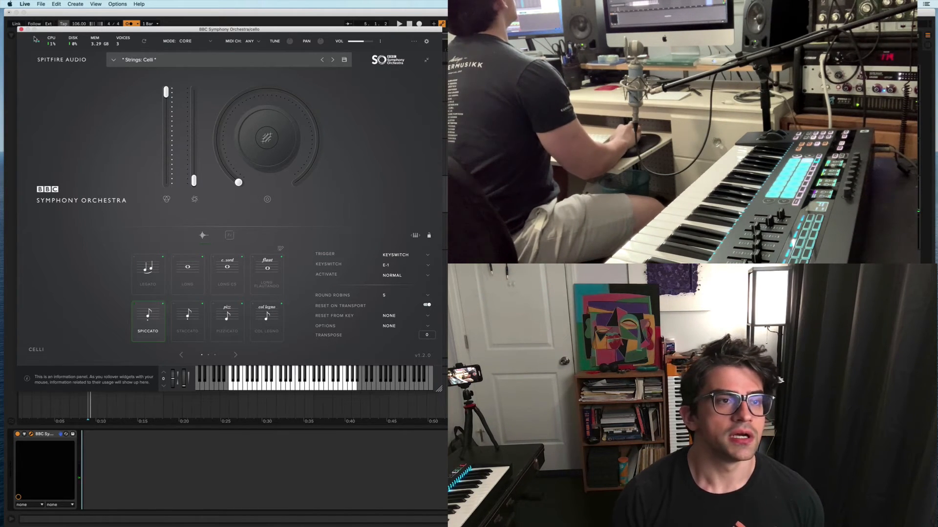
{"action": "left_click", "coordinate": [21, 29]}
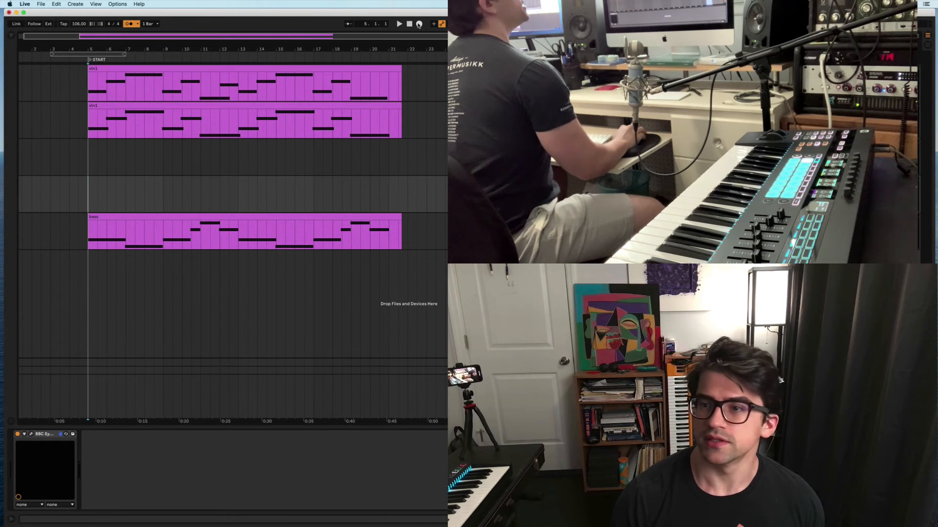
Step: Record a spiccato part on the cello track from bar 5 to just past bar 17, and open the recorded clip's notes
{"action": "left_click", "coordinate": [419, 24]}
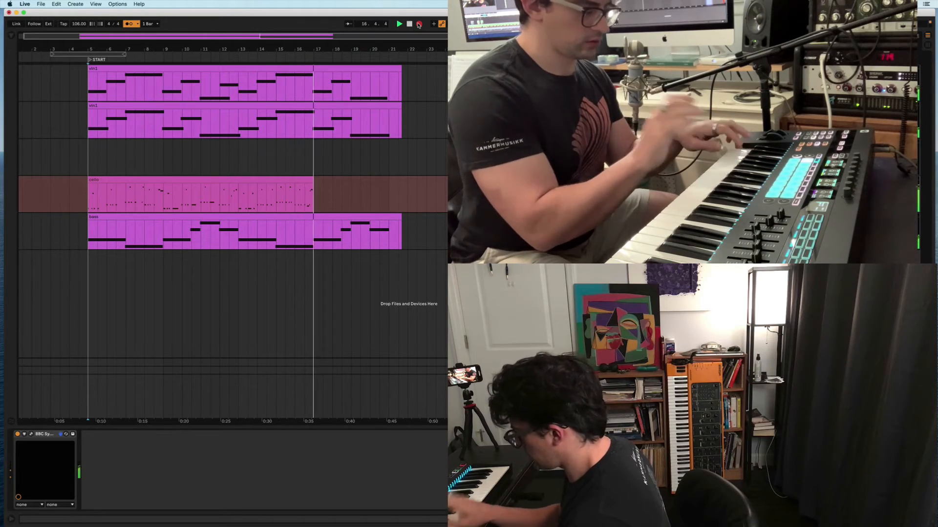
{"action": "key", "text": "space"}
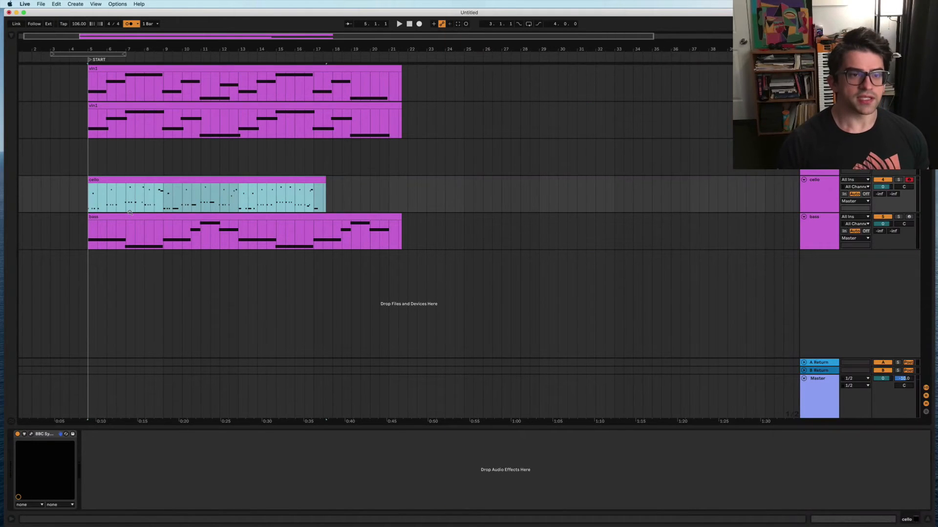
{"action": "double_click", "coordinate": [129, 180]}
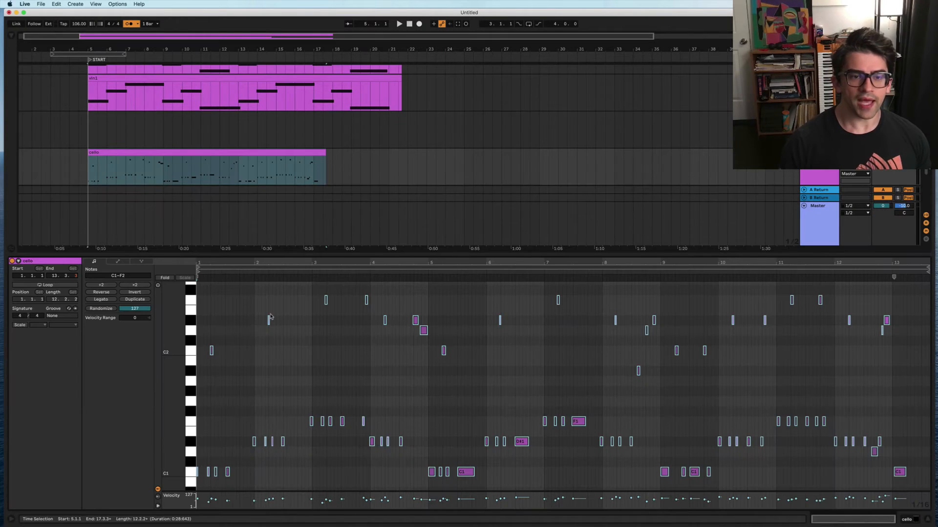
Step: Play back the opening of the recorded cello clip from bar 5 while viewing its notes up close
{"action": "scroll", "coordinate": [243, 387], "scroll_direction": "up", "scroll_amount": 5}
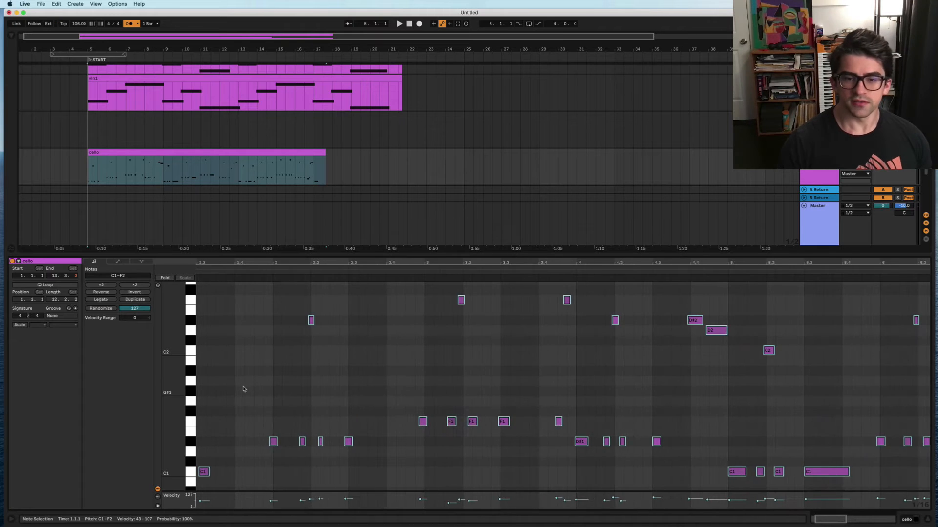
{"action": "scroll", "coordinate": [244, 389], "scroll_direction": "left", "scroll_amount": 3}
{"action": "key", "text": "space"}
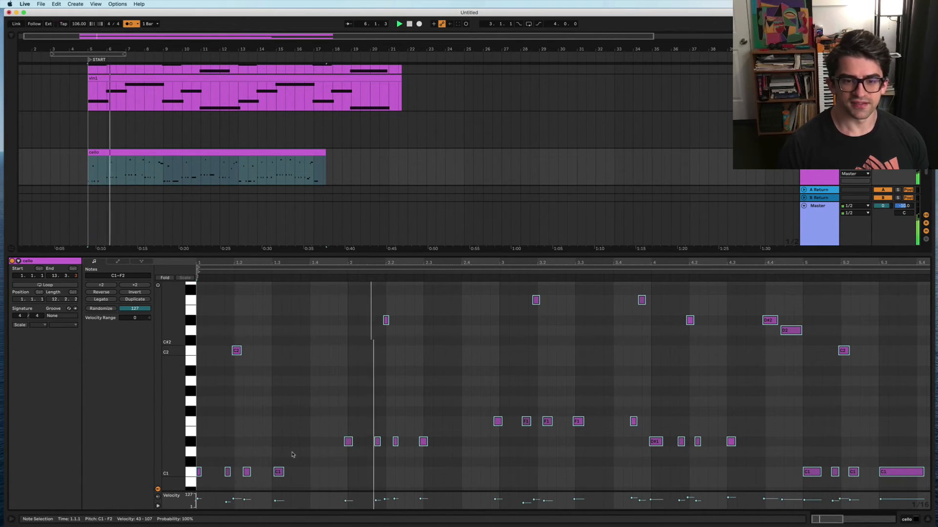
{"action": "key", "text": "space"}
Step: Lower the velocity of all cello notes to the 22–54 range and play the clip from bar 5
{"action": "left_click", "coordinate": [294, 449]}
{"action": "left_click_drag", "start_coordinate": [237, 330], "coordinate": [235, 405]}
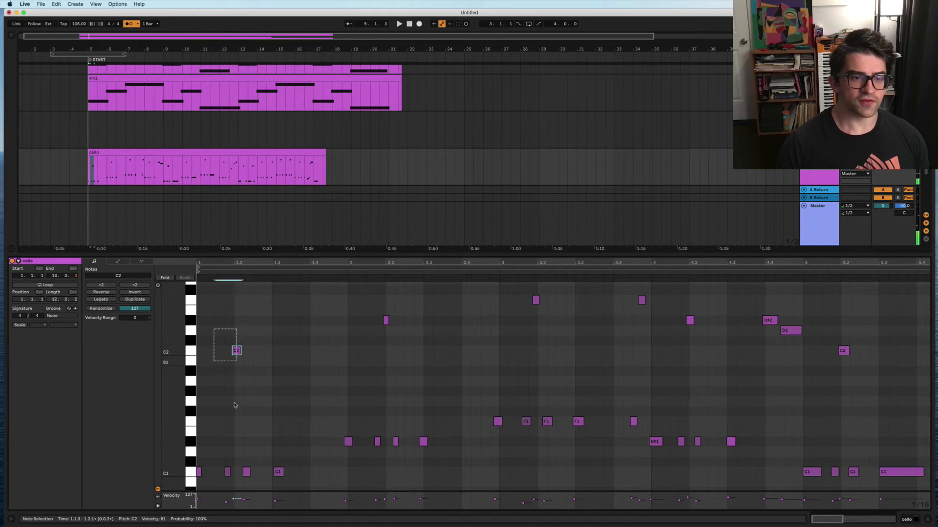
{"action": "key", "text": "super+a"}
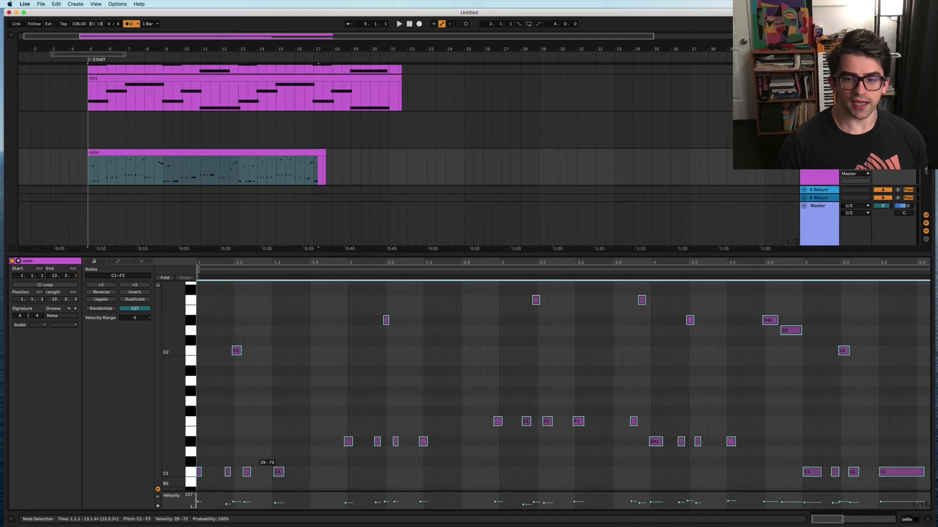
{"action": "scroll", "coordinate": [418, 448], "scroll_direction": "right", "scroll_amount": 10}
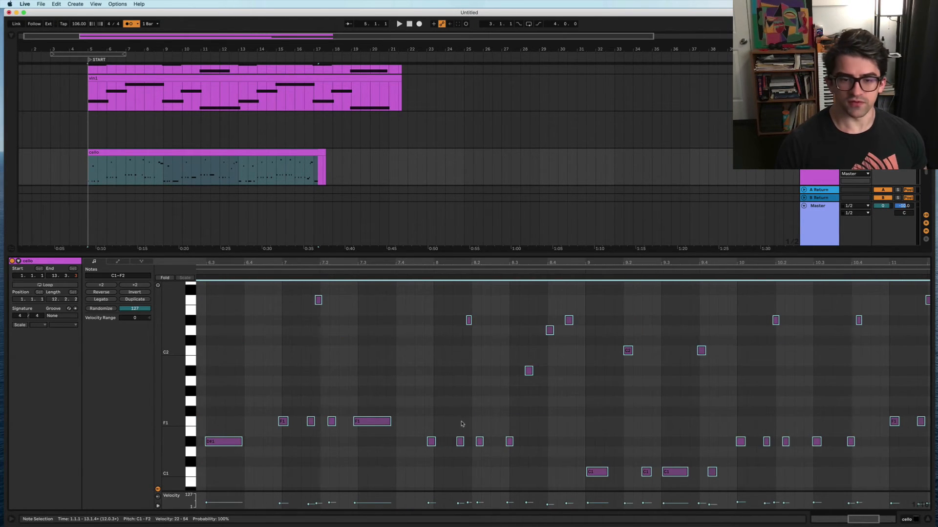
{"action": "key", "text": "z"}
{"action": "scroll", "coordinate": [389, 425], "scroll_direction": "up", "scroll_amount": 1}
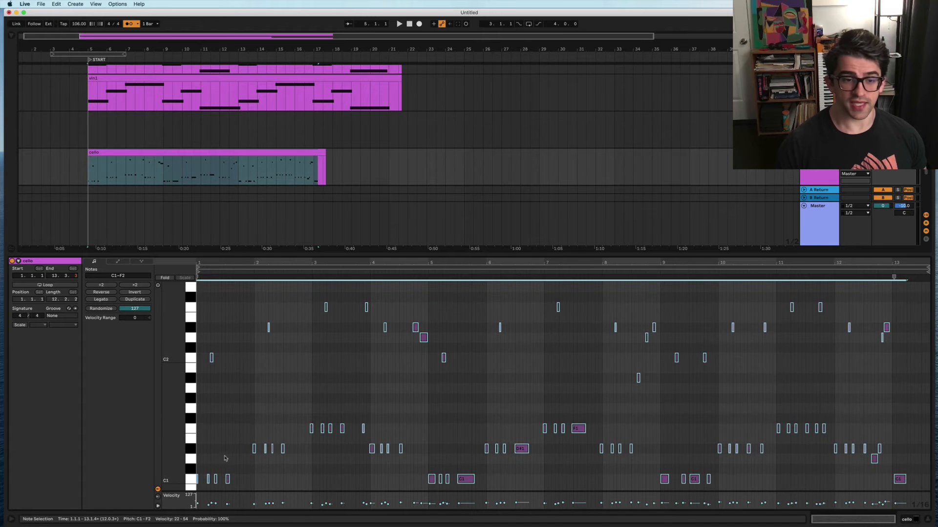
{"action": "scroll", "coordinate": [212, 465], "scroll_direction": "up", "scroll_amount": 5}
{"action": "scroll", "coordinate": [214, 465], "scroll_direction": "left", "scroll_amount": 1}
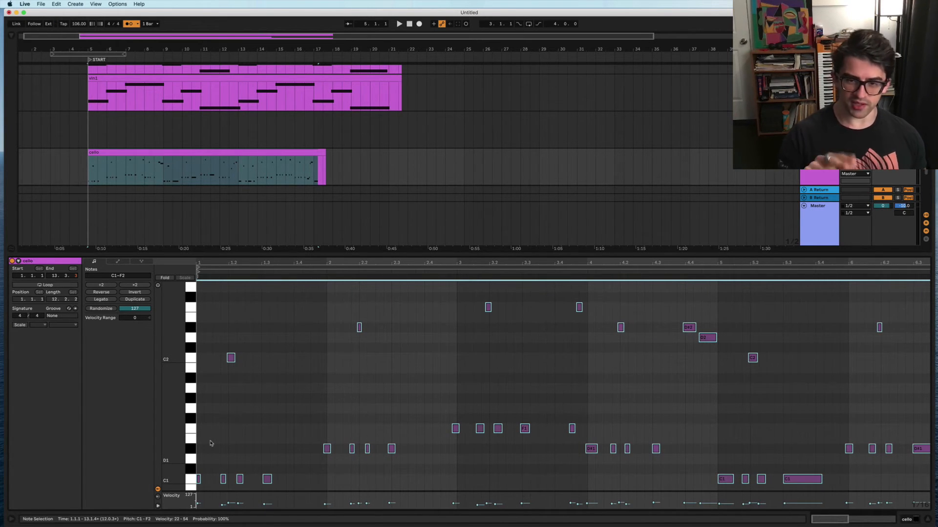
{"action": "left_click", "coordinate": [210, 443]}
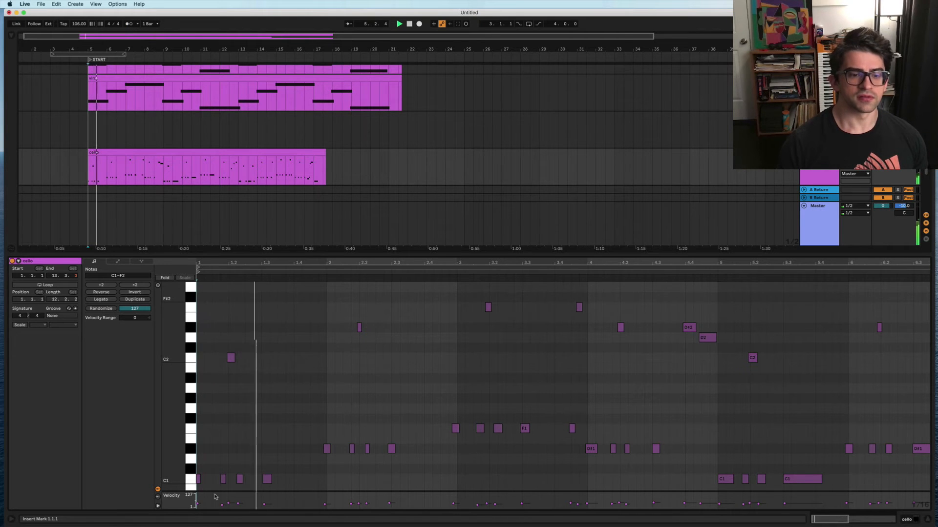
{"action": "scroll", "coordinate": [216, 495], "scroll_direction": "right", "scroll_amount": 1}
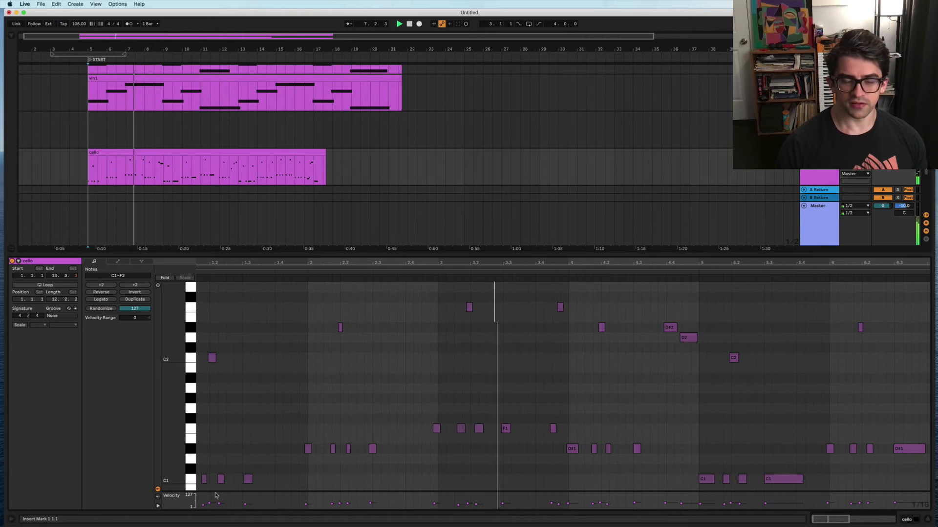
Step: Set the velocity of all cello notes to the 33–84 range and play the clip's opening bar
{"action": "key", "text": "super+a"}
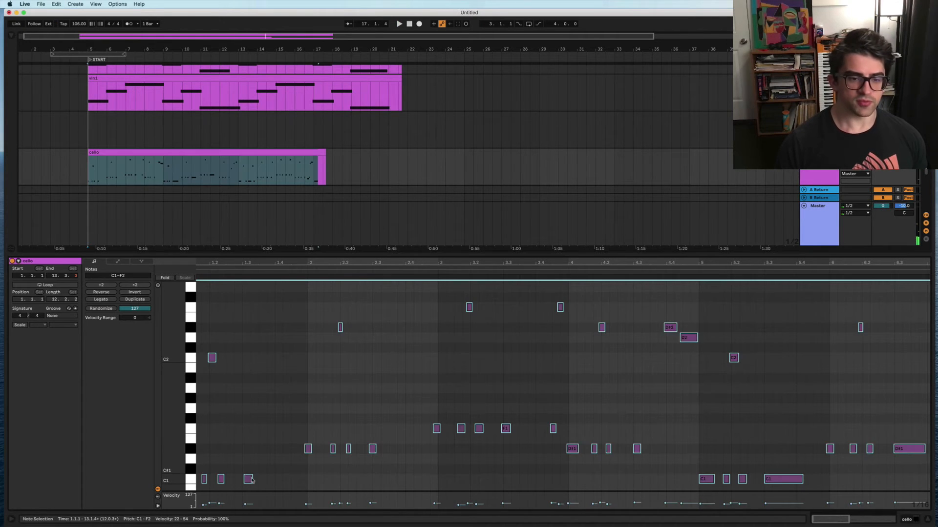
{"action": "left_click_drag", "start_coordinate": [247, 477], "coordinate": [246, 465]}
{"action": "key", "text": "space"}
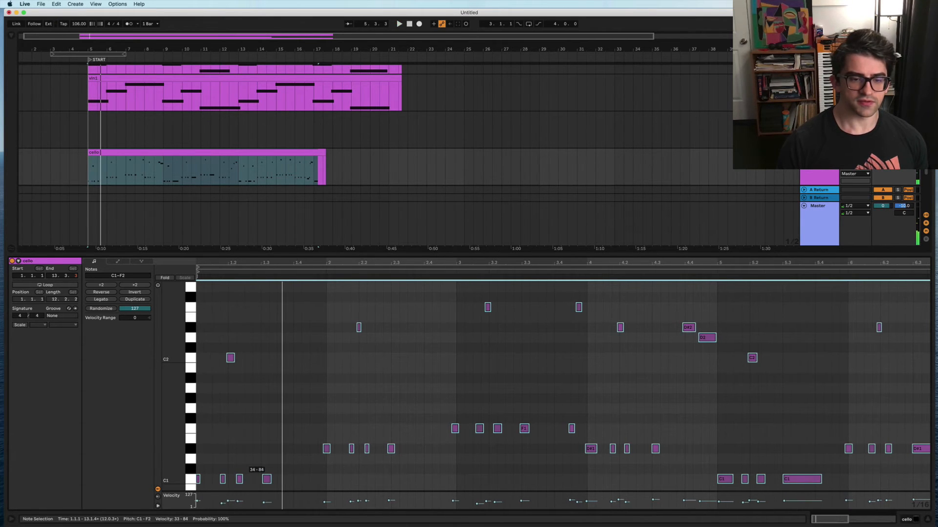
{"action": "left_click", "coordinate": [301, 479]}
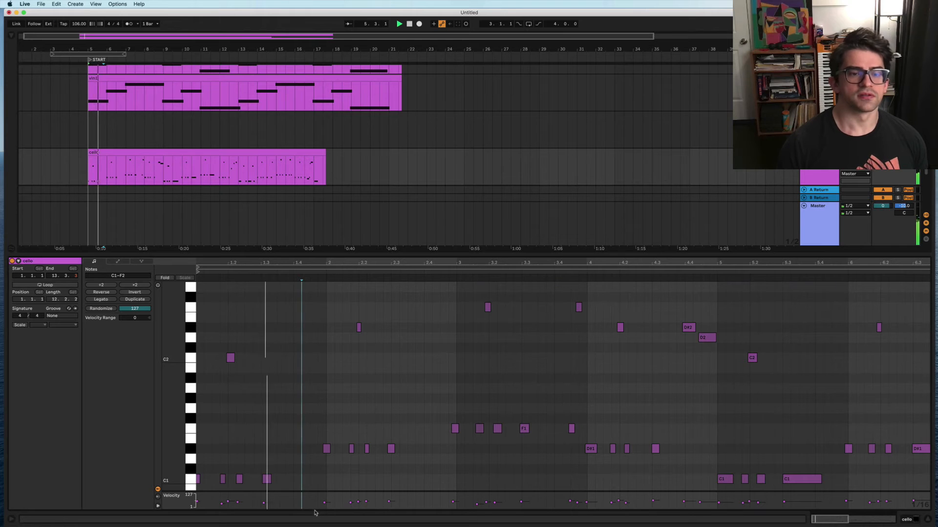
{"action": "key", "text": "space"}
Step: In the cello clip's first bar, reduce the velocities to 45 for C2, 38 for the beat 2 C1 and 35 for the beat 3 C1
{"action": "left_click", "coordinate": [230, 357]}
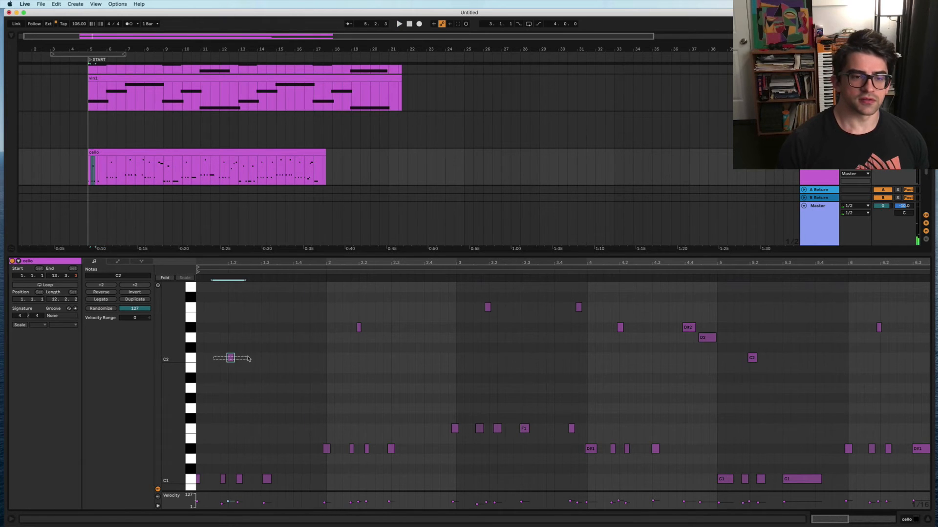
{"action": "key", "text": "space"}
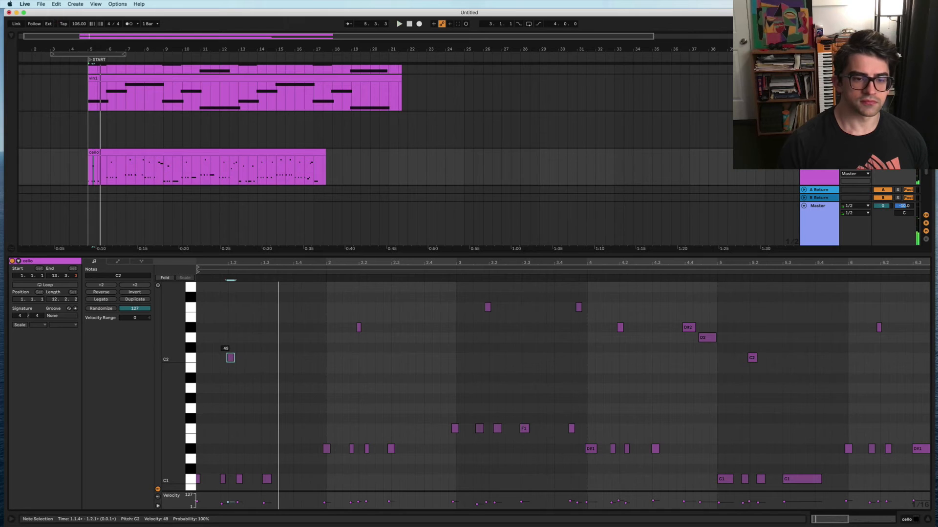
{"action": "left_click", "coordinate": [265, 478]}
{"action": "key", "text": "space"}
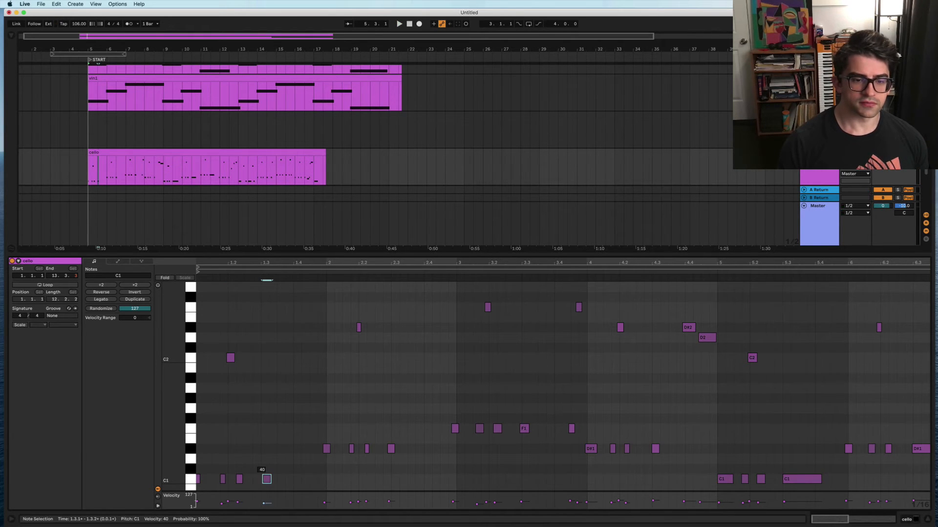
{"action": "key", "text": "space"}
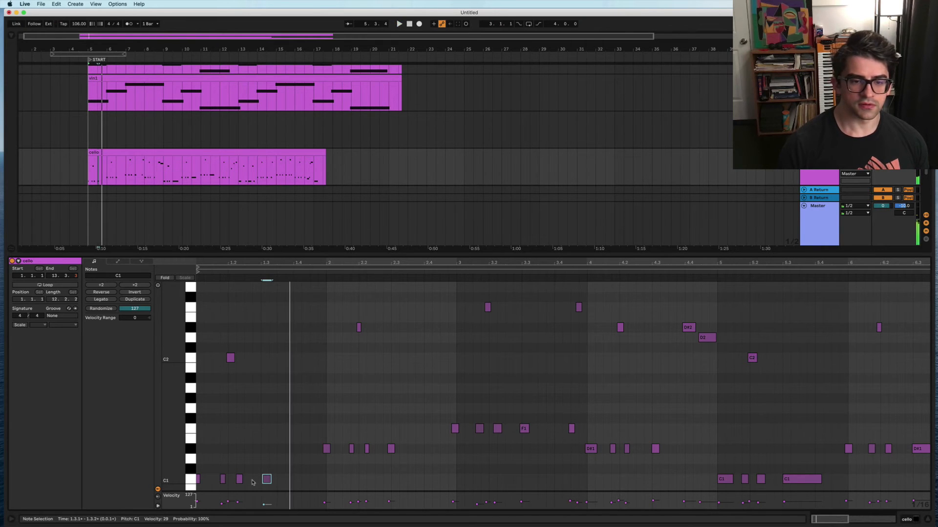
{"action": "left_click", "coordinate": [239, 480]}
{"action": "key", "text": "space"}
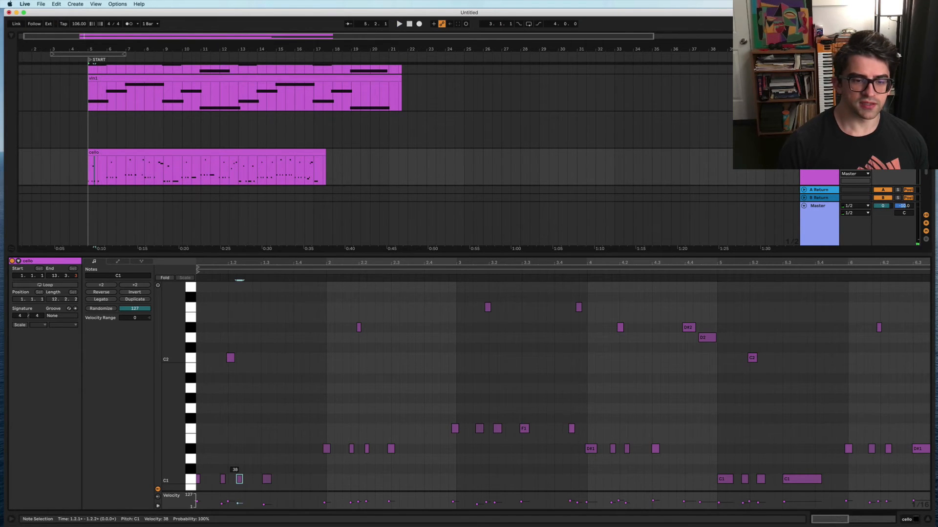
{"action": "left_click", "coordinate": [266, 479]}
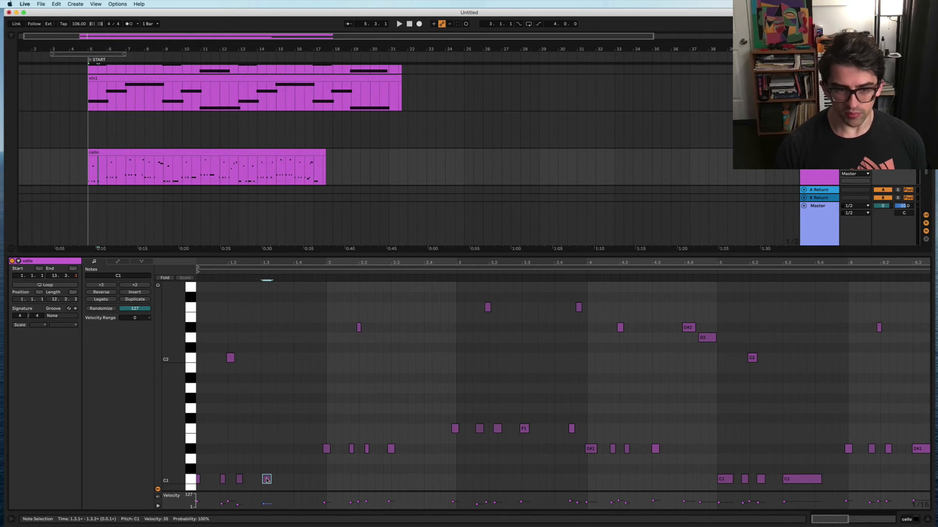
{"action": "key", "text": "space"}
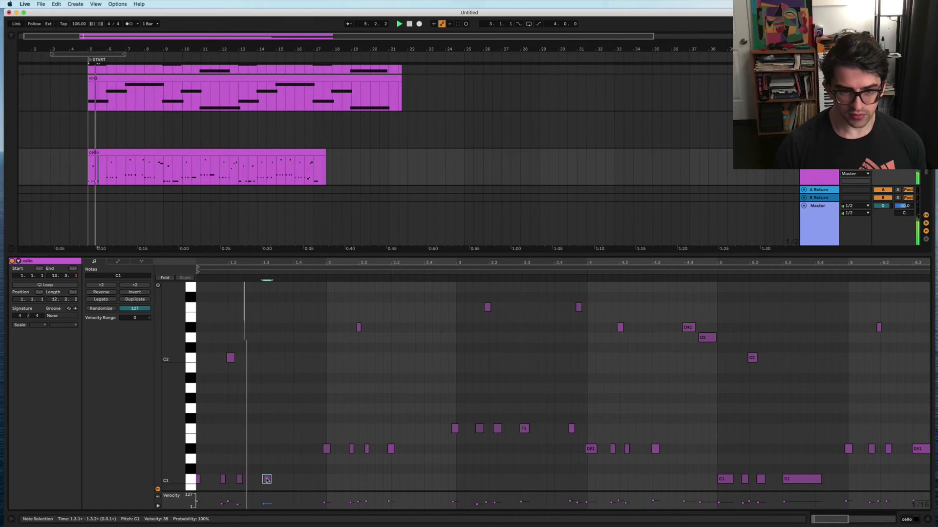
Step: Set the velocity of the cello's C1 note at 1.1.4 to 42 and play the clip's opening again
{"action": "left_click", "coordinate": [221, 479]}
{"action": "key", "text": "space"}
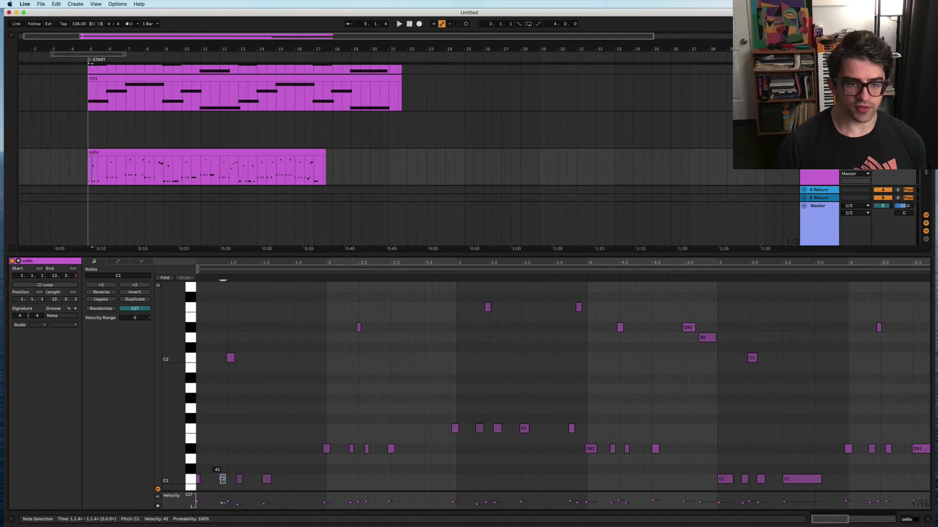
{"action": "key", "text": "space"}
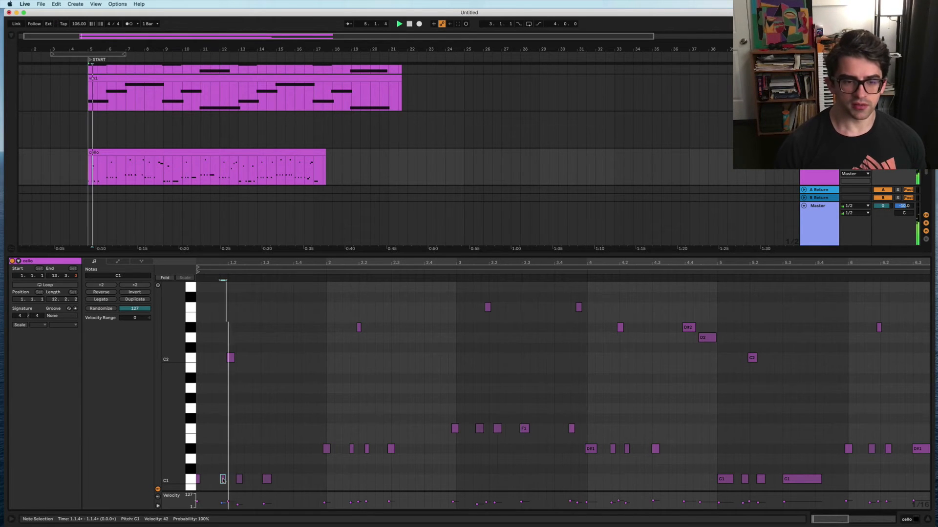
{"action": "left_click", "coordinate": [268, 479]}
{"action": "key", "text": "space"}
{"action": "key", "text": "space"}
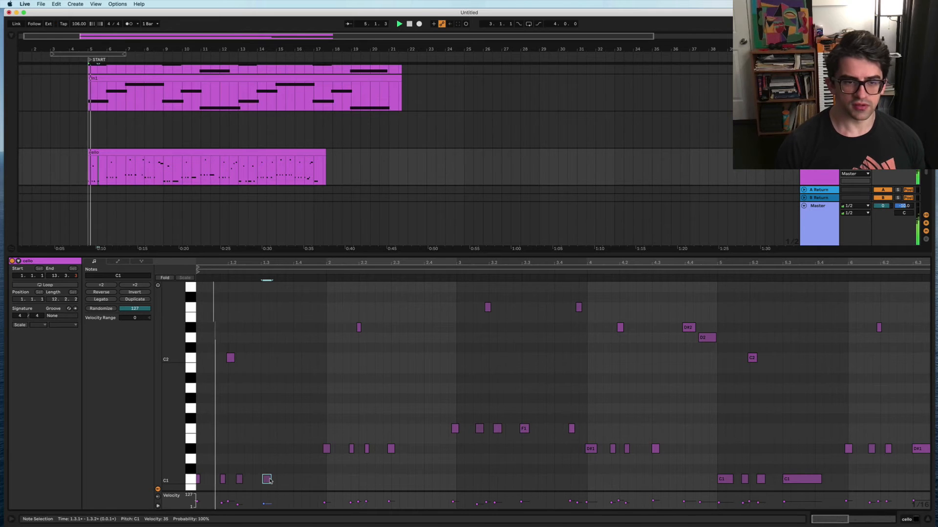
Step: Raise the velocity of the C2 note in the cello clip's first bar to 56 and play the bar
{"action": "left_click", "coordinate": [230, 359]}
{"action": "key", "text": "space"}
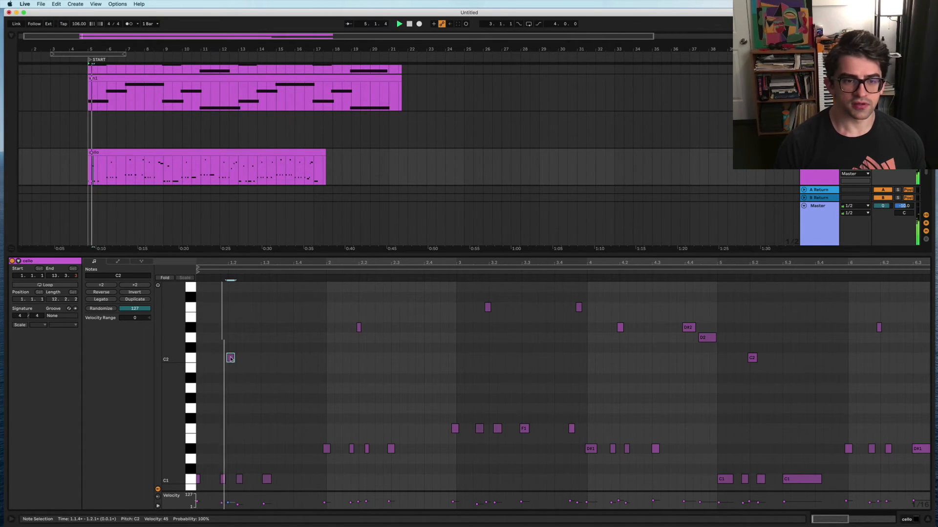
{"action": "left_click", "coordinate": [231, 358]}
{"action": "key", "text": "space"}
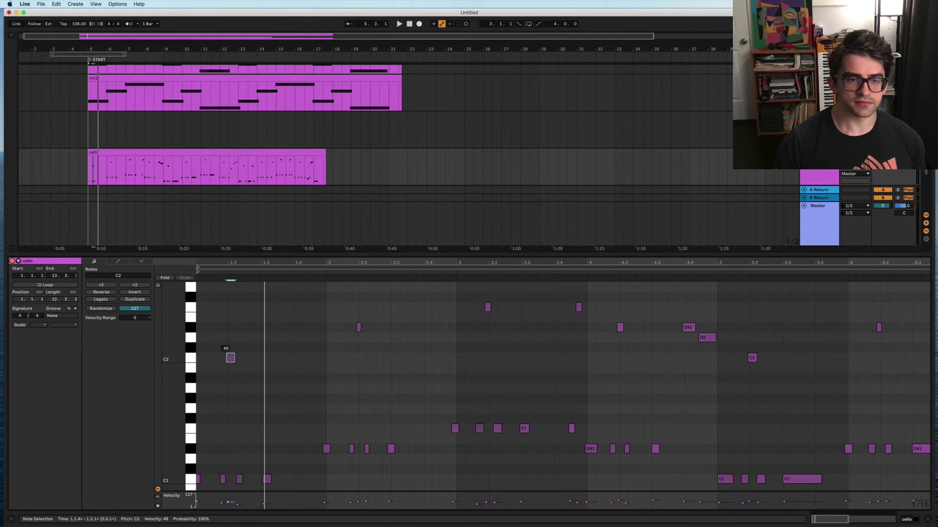
{"action": "key", "text": "space"}
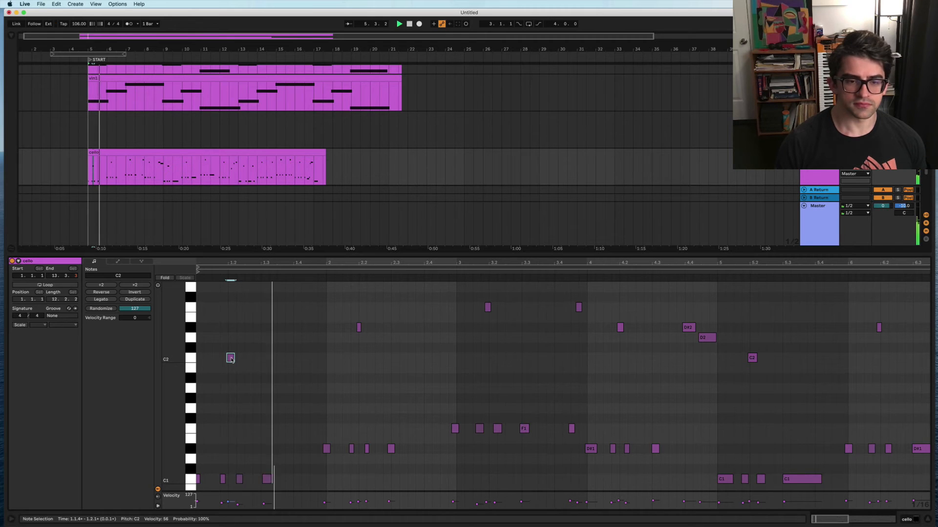
{"action": "key", "text": "space"}
Step: Align the first D#1 note of the cello clip's second bar to 2.1.1 and play from there
{"action": "left_click", "coordinate": [363, 465]}
{"action": "left_click_drag", "start_coordinate": [308, 451], "coordinate": [329, 450]}
{"action": "key", "text": "super+u"}
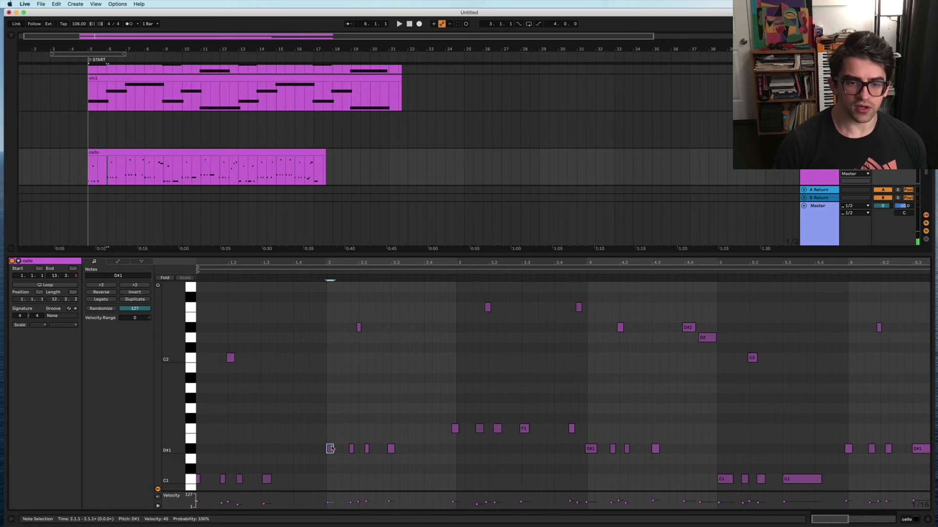
{"action": "key", "text": "space"}
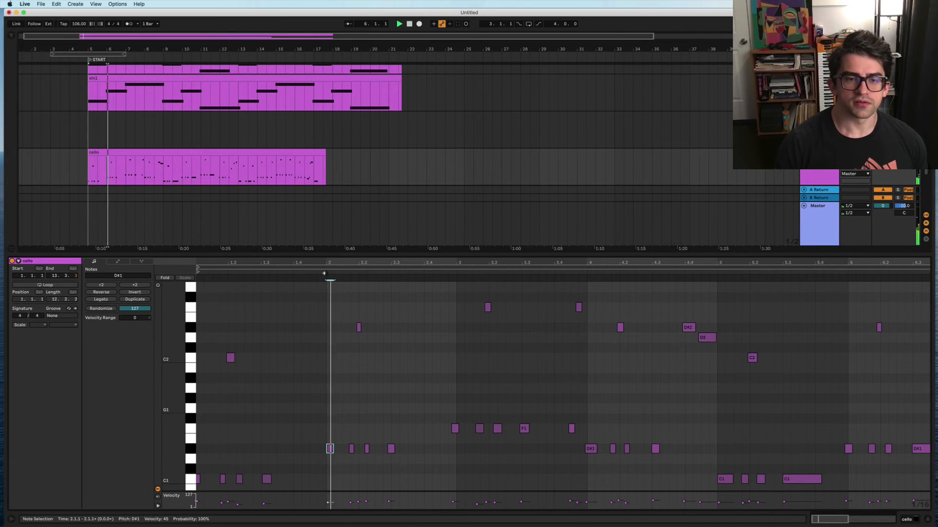
{"action": "left_click", "coordinate": [361, 408]}
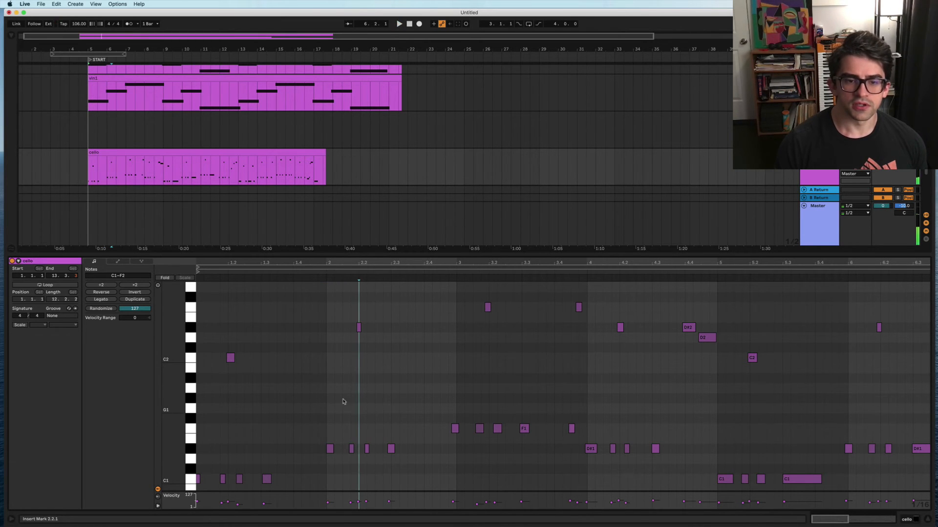
Step: Align the D#1 note on beat 3 of the cello clip's second bar to 2.3.1 and play the bar
{"action": "left_click", "coordinate": [351, 449]}
{"action": "left_click_drag", "start_coordinate": [351, 449], "coordinate": [351, 445]}
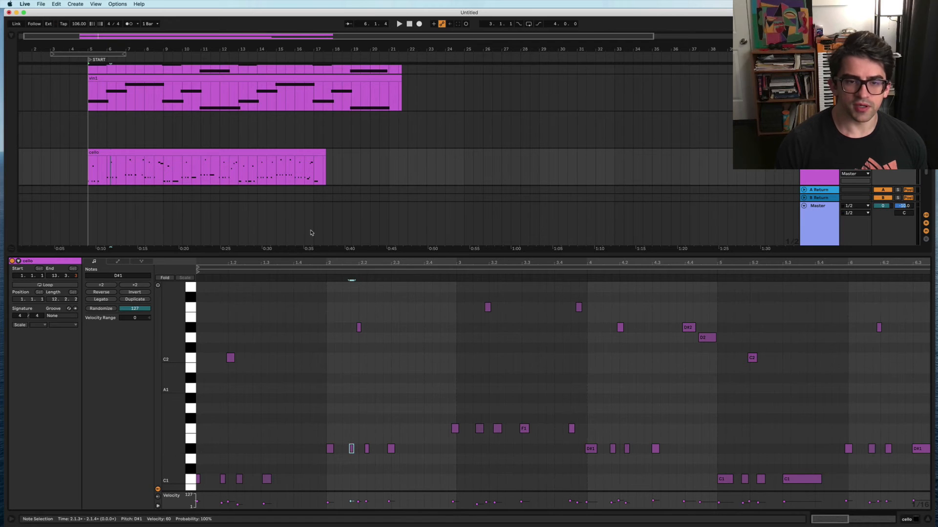
{"action": "key", "text": "space"}
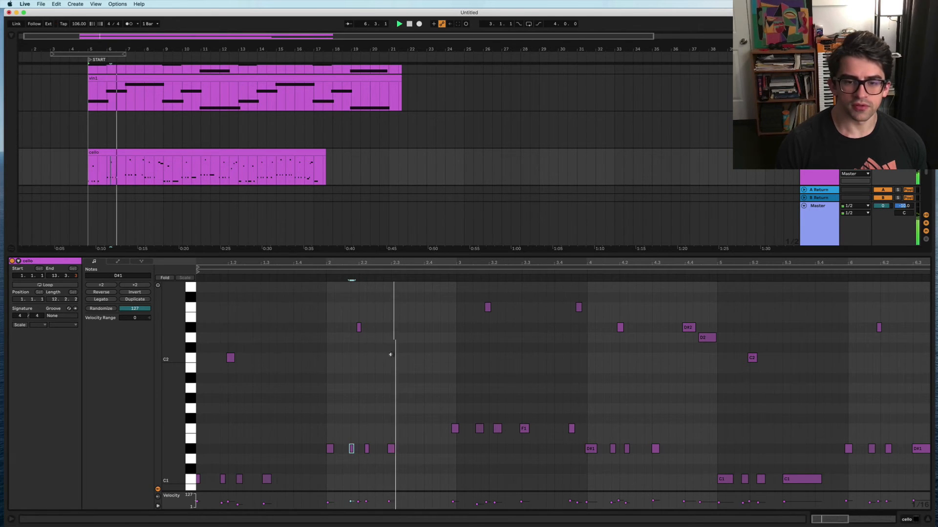
{"action": "key", "text": "space"}
{"action": "left_click", "coordinate": [394, 449]}
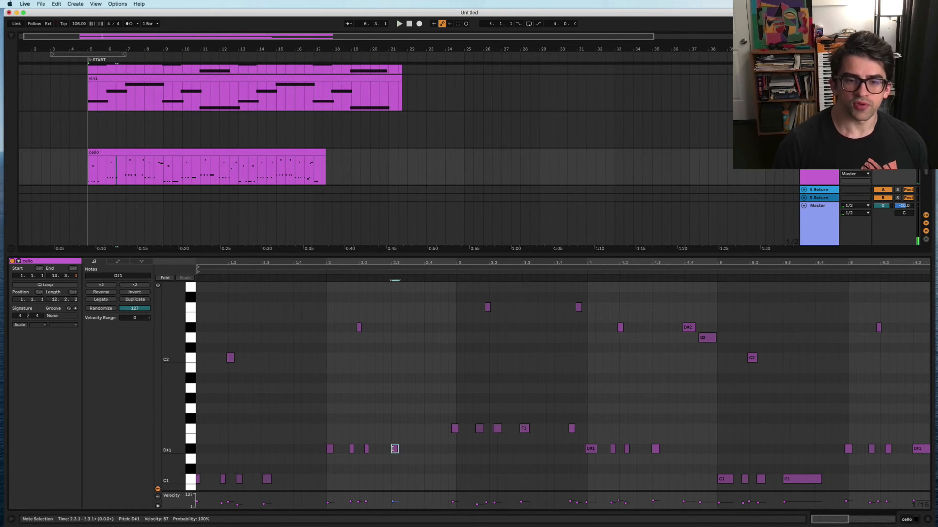
{"action": "key", "text": "space"}
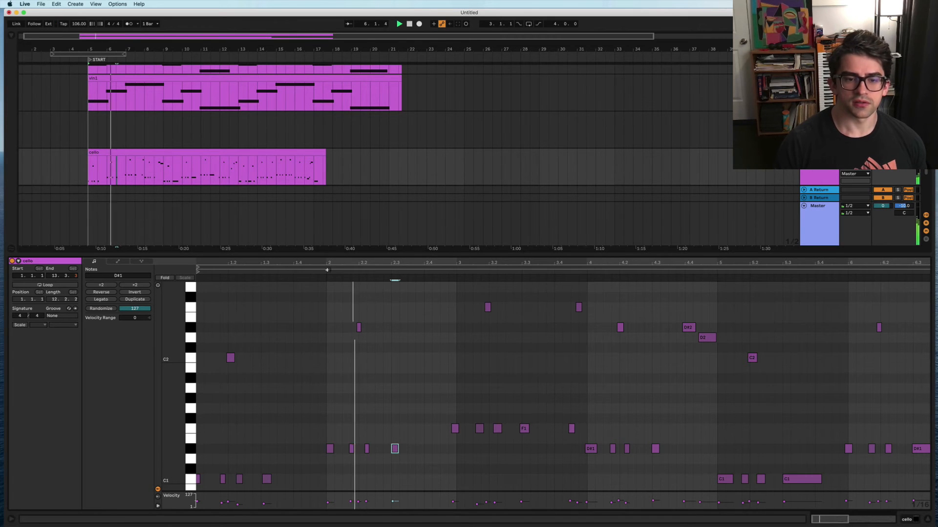
{"action": "scroll", "coordinate": [421, 417], "scroll_direction": "right", "scroll_amount": 3}
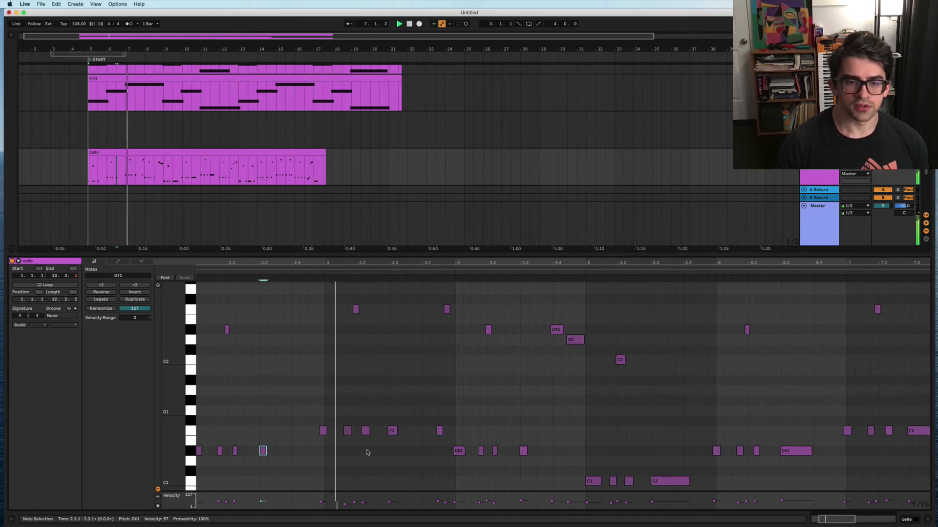
Step: Align the first F1 note of the cello clip's third bar to 3.1.1 and play from that bar
{"action": "left_click", "coordinate": [323, 431]}
{"action": "key", "text": "space"}
{"action": "left_click_drag", "start_coordinate": [324, 431], "coordinate": [328, 434]}
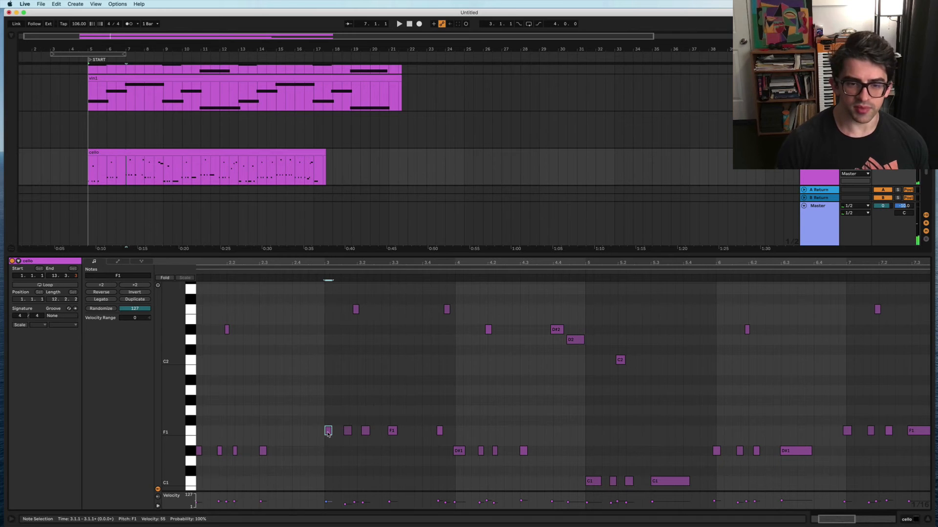
{"action": "left_click", "coordinate": [322, 274]}
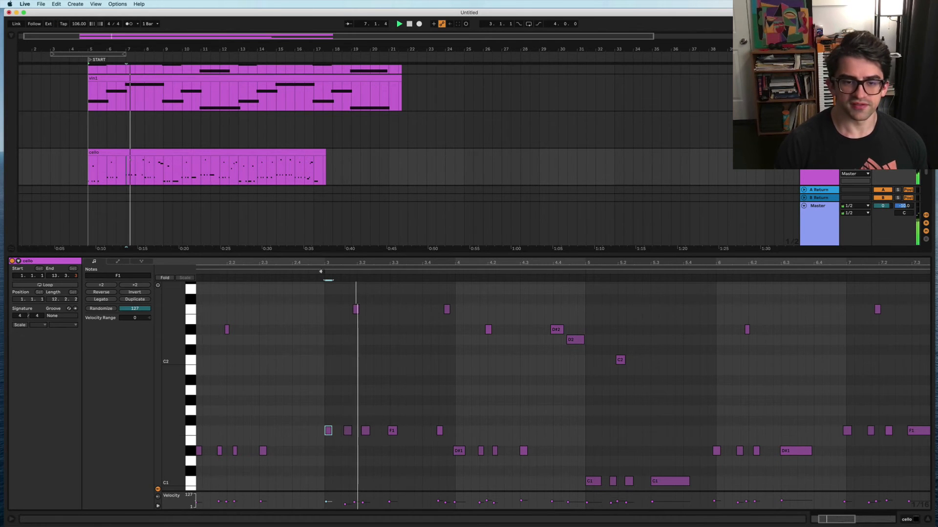
{"action": "key", "text": "space"}
{"action": "scroll", "coordinate": [320, 366], "scroll_direction": "right", "scroll_amount": 3}
{"action": "scroll", "coordinate": [320, 366], "scroll_direction": "down", "scroll_amount": 1}
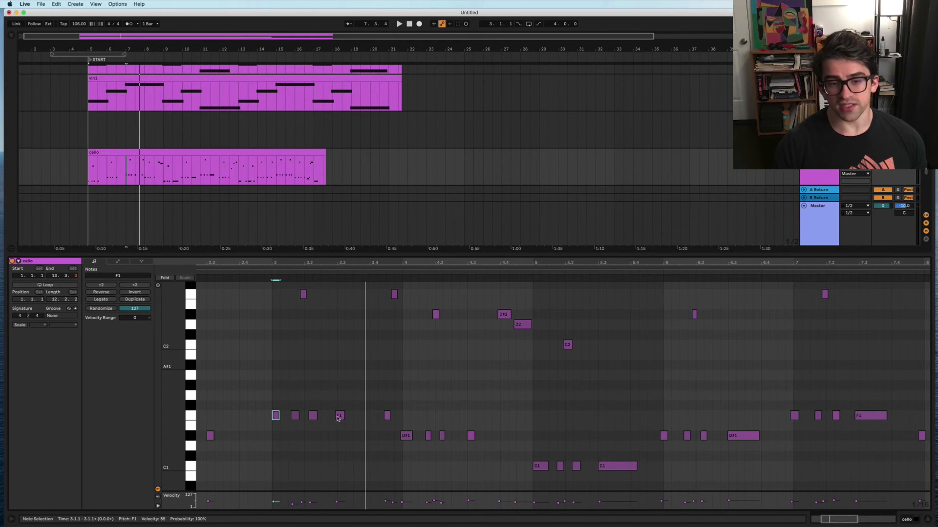
{"action": "scroll", "coordinate": [335, 274], "scroll_direction": "left", "scroll_amount": 3}
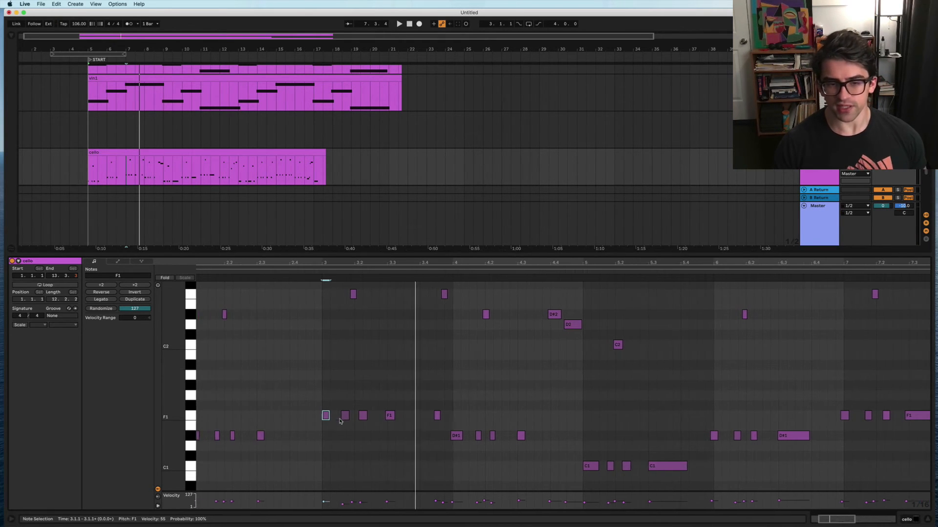
Step: Play the cello clip from its third bar twice to check the realigned F1 note
{"action": "left_click", "coordinate": [343, 274]}
{"action": "key", "text": "space"}
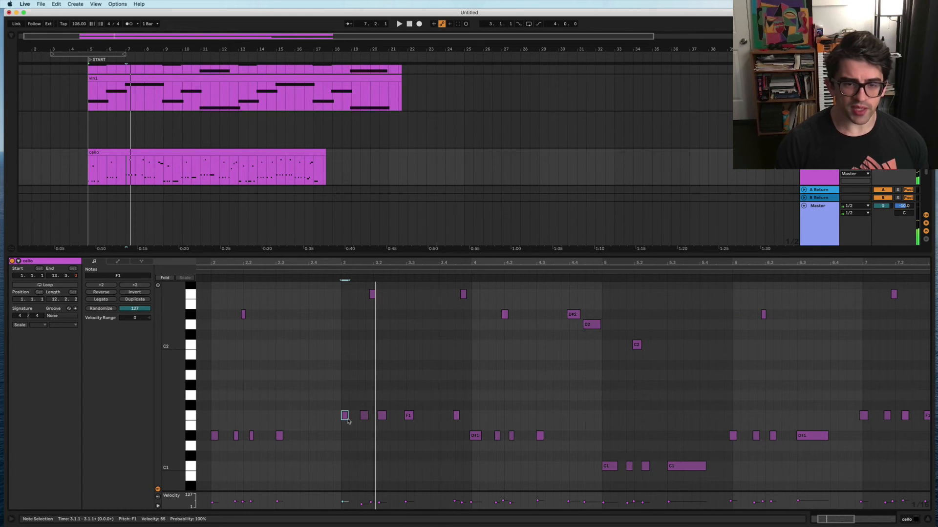
{"action": "scroll", "coordinate": [345, 417], "scroll_direction": "down", "scroll_amount": 1}
{"action": "scroll", "coordinate": [345, 415], "scroll_direction": "down", "scroll_amount": 1}
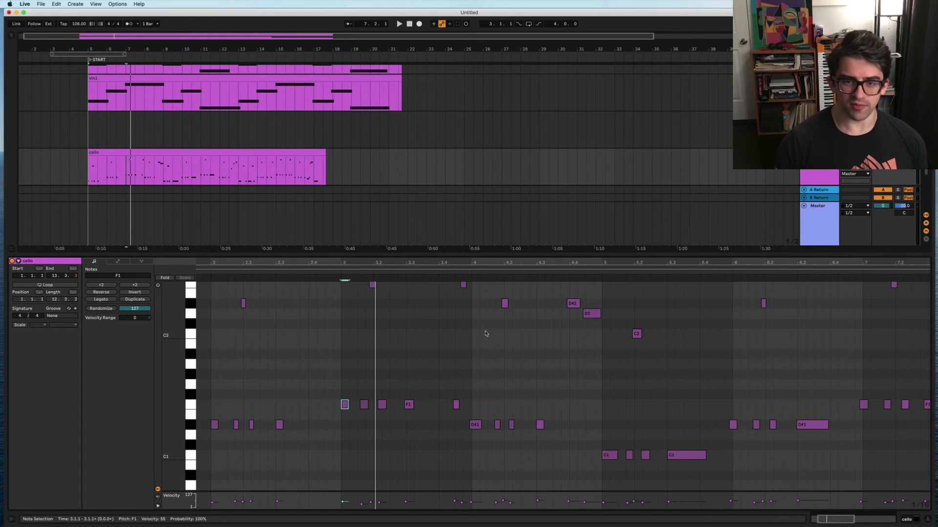
{"action": "scroll", "coordinate": [363, 377], "scroll_direction": "up", "scroll_amount": 4}
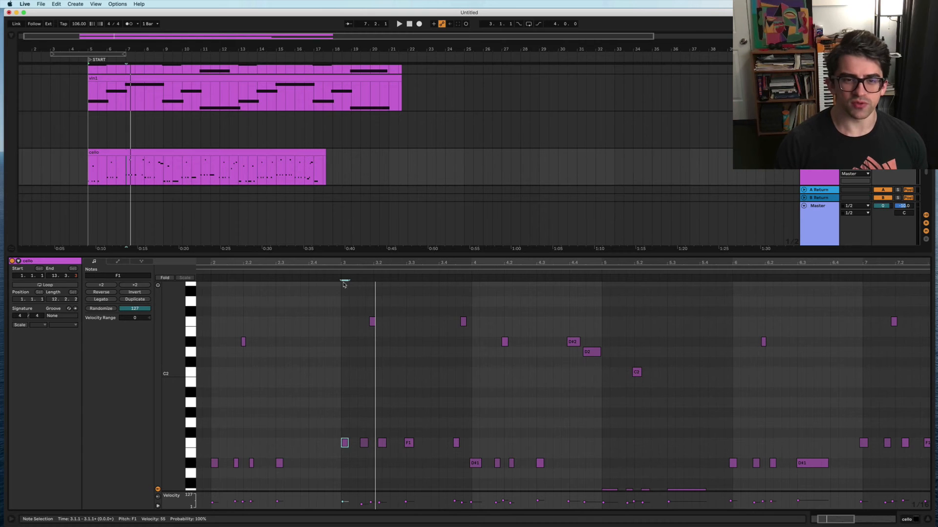
{"action": "left_click", "coordinate": [343, 272]}
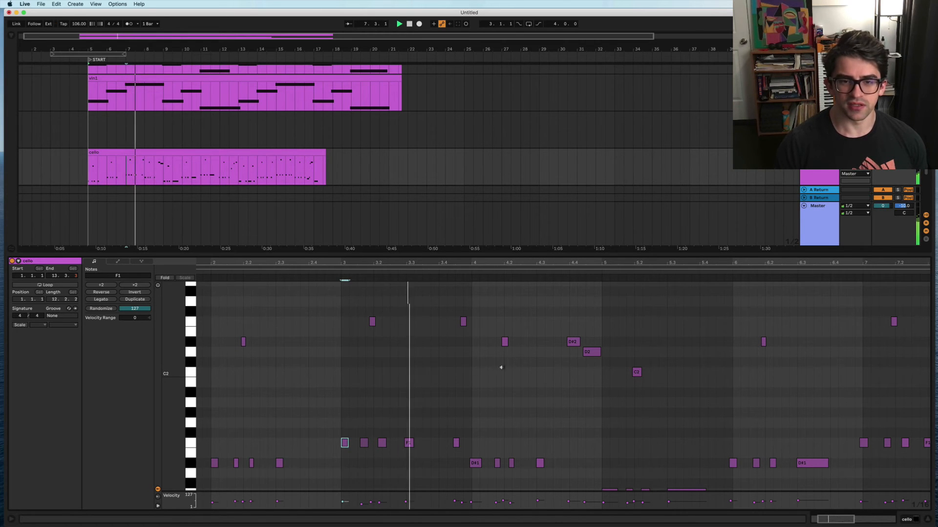
{"action": "scroll", "coordinate": [530, 430], "scroll_direction": "right", "scroll_amount": 8}
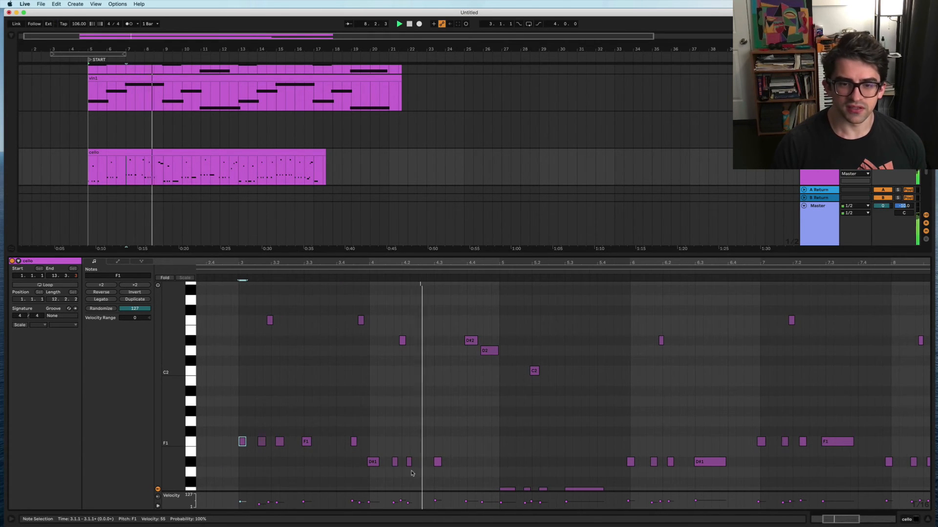
Step: Nudge the first D#1 note of the cello clip's fourth bar slightly later and play through that bar
{"action": "left_click", "coordinate": [373, 462]}
{"action": "key", "text": "space"}
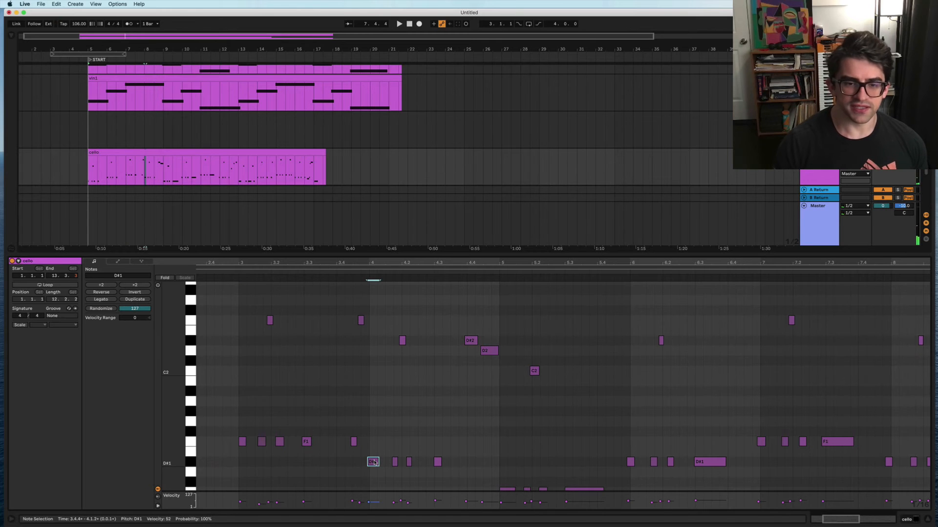
{"action": "scroll", "coordinate": [373, 462], "scroll_direction": "right", "scroll_amount": 1}
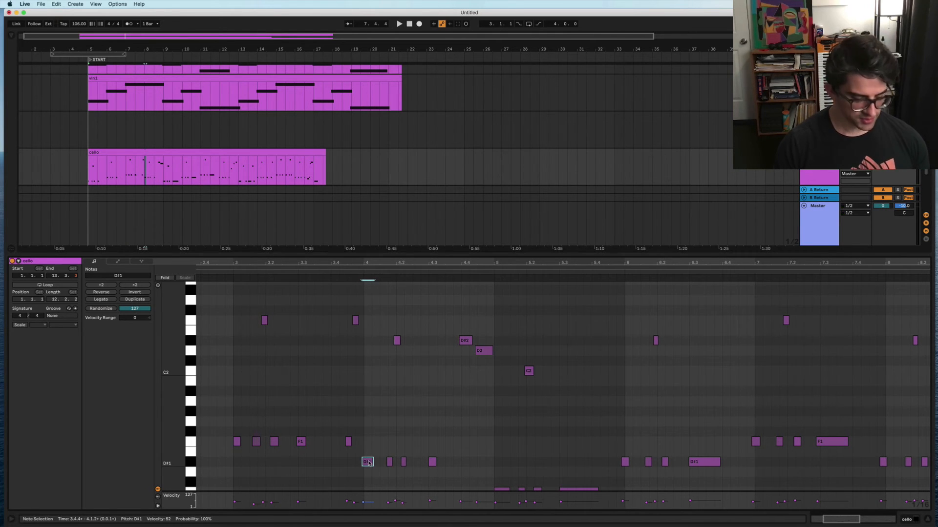
{"action": "left_click_drag", "start_coordinate": [368, 462], "coordinate": [372, 465]}
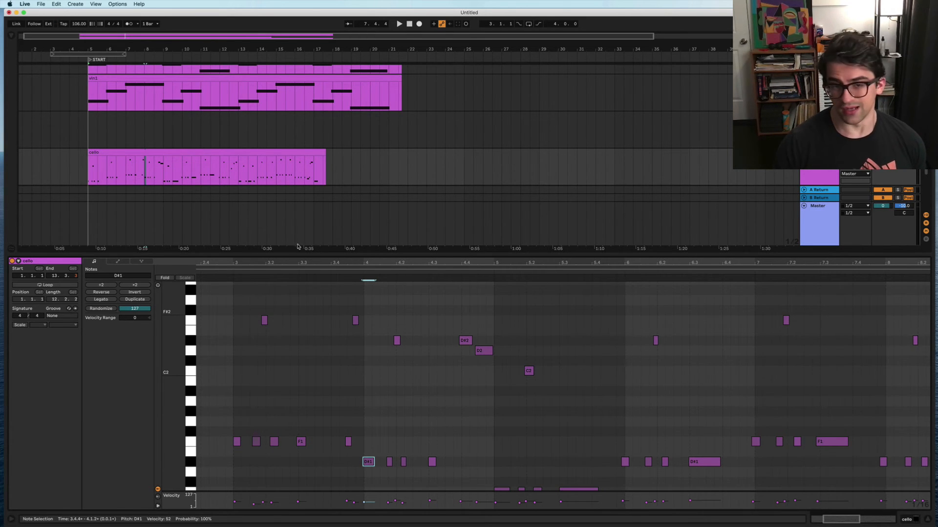
{"action": "left_click", "coordinate": [335, 270]}
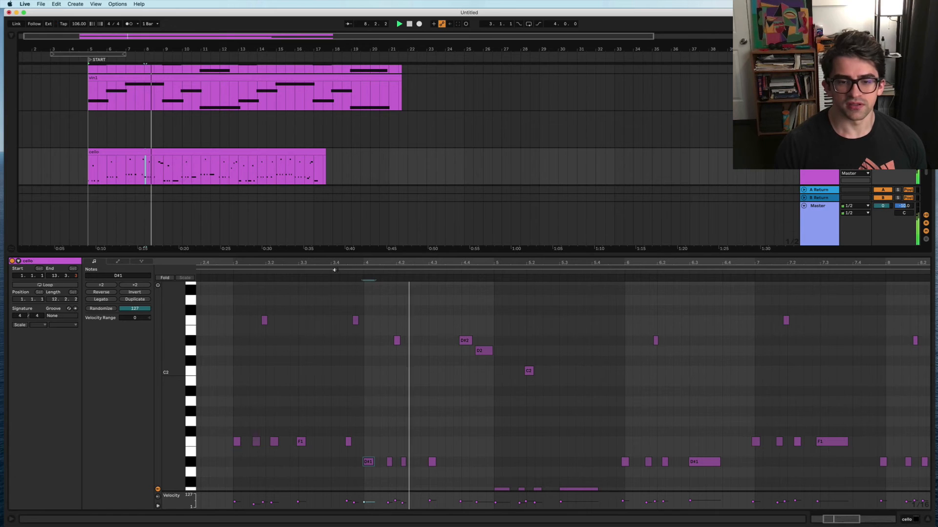
{"action": "scroll", "coordinate": [514, 416], "scroll_direction": "down", "scroll_amount": 1}
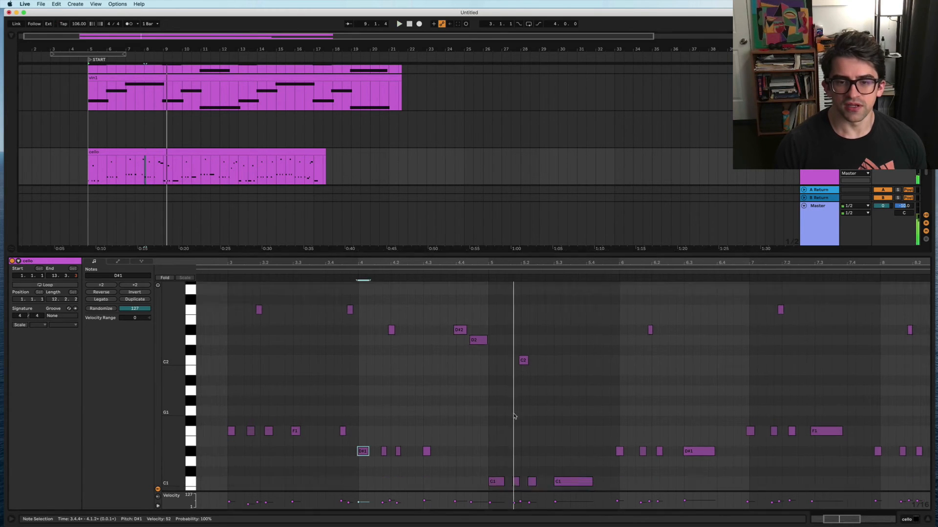
{"action": "scroll", "coordinate": [514, 416], "scroll_direction": "down", "scroll_amount": 3}
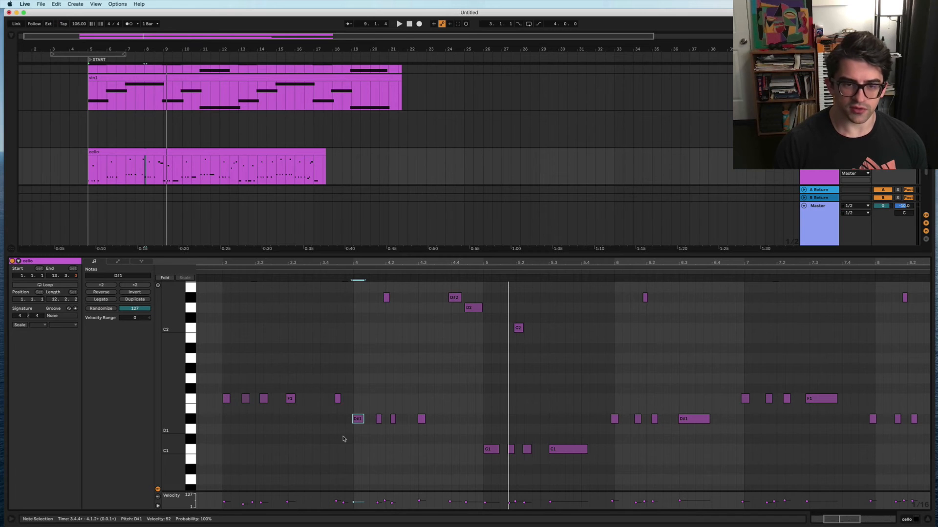
{"action": "scroll", "coordinate": [318, 375], "scroll_direction": "up", "scroll_amount": 1}
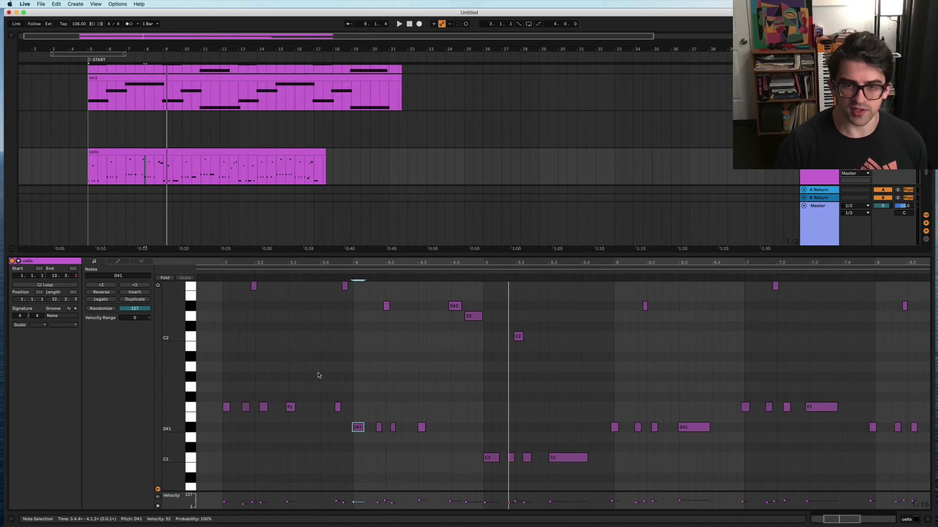
Step: Select the D#2 and D2 notes at the end of the cello clip's fourth bar and play into the fifth bar
{"action": "left_click_drag", "start_coordinate": [435, 289], "coordinate": [475, 312]}
{"action": "left_click", "coordinate": [351, 271]}
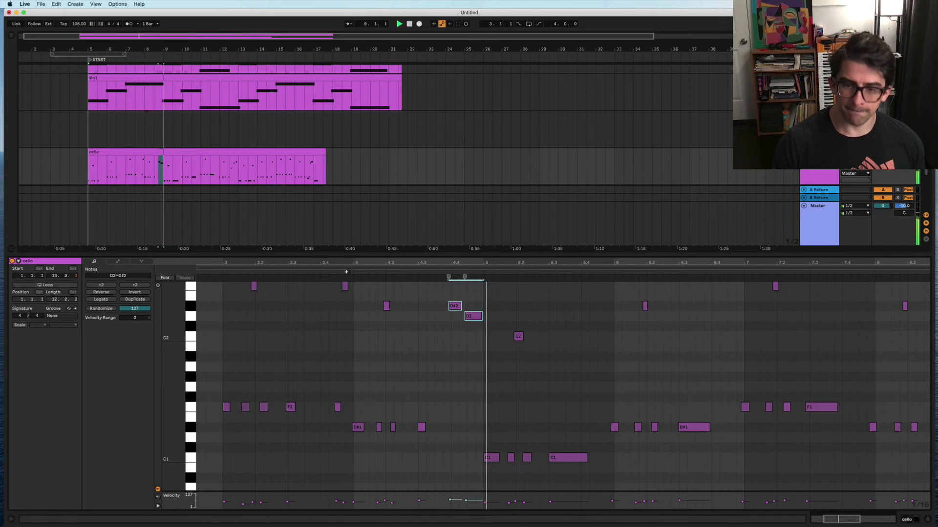
{"action": "left_click", "coordinate": [492, 457]}
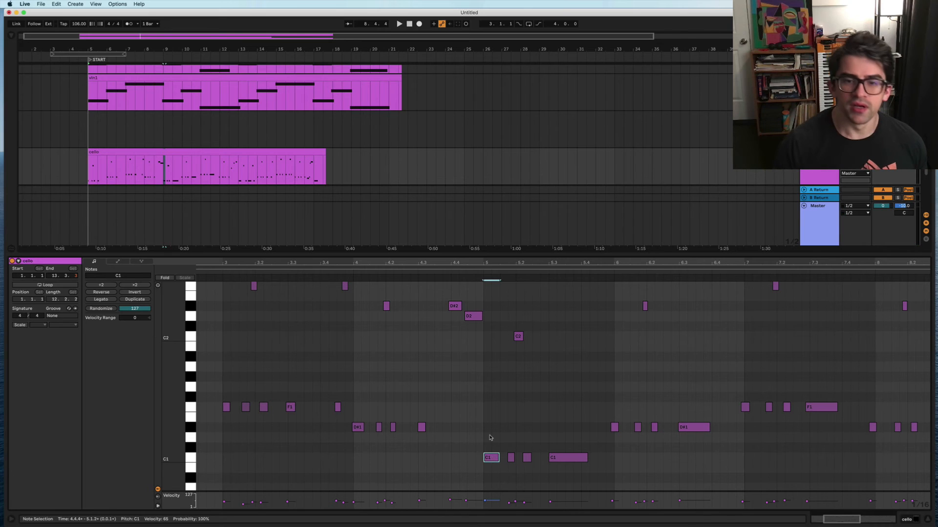
Step: Add a sixteenth-length C#2 note at 5.1.1 in the cello clip with velocity 48 and play the passage
{"action": "double_click", "coordinate": [487, 327]}
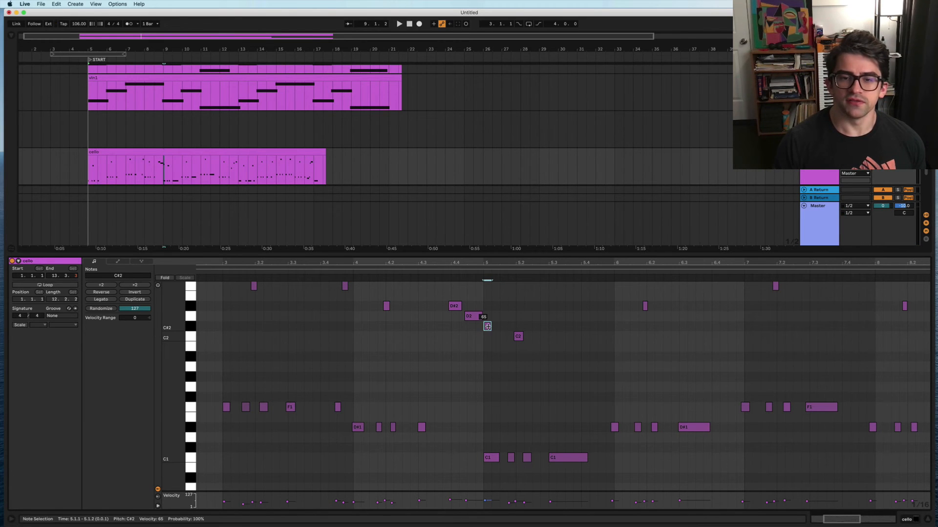
{"action": "left_click", "coordinate": [404, 269]}
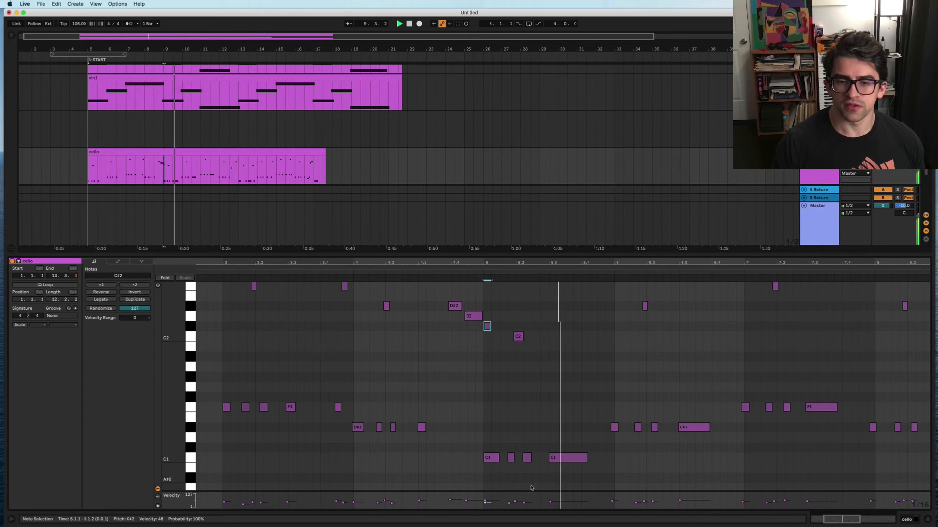
{"action": "key", "text": "space"}
Step: Lower the velocity of the first C1 note in the cello clip's fifth bar to 56 and play the following bars
{"action": "left_click", "coordinate": [492, 461]}
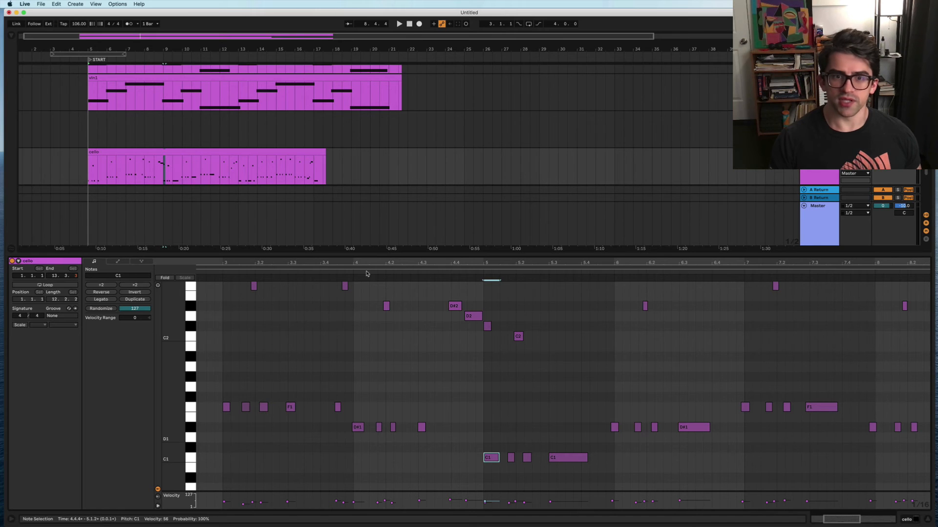
{"action": "left_click", "coordinate": [337, 274]}
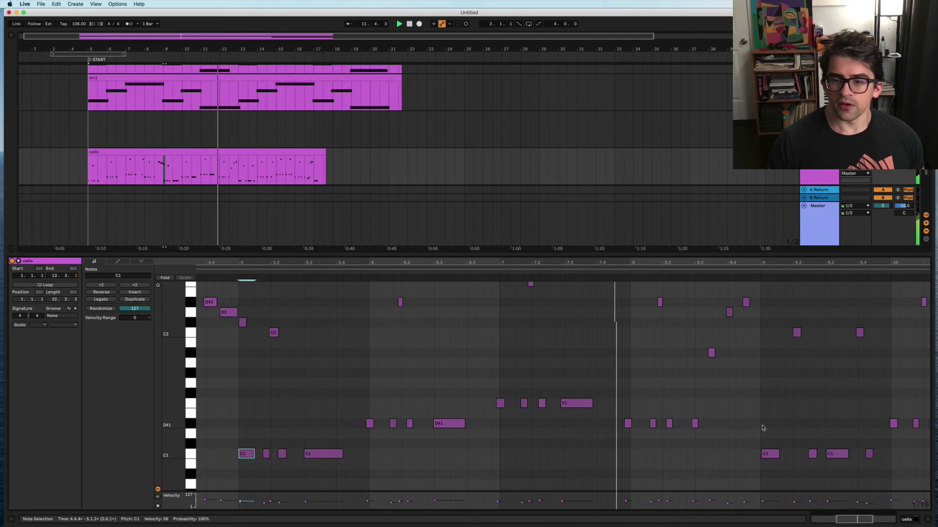
{"action": "scroll", "coordinate": [563, 411], "scroll_direction": "down", "scroll_amount": 2}
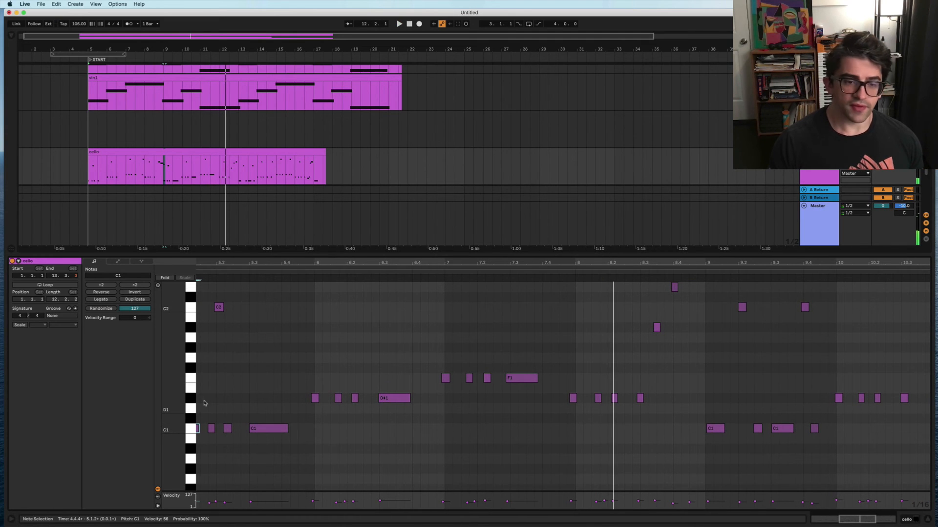
Step: Quantize the first low notes of the cello clip's sixth, seventh and eighth bars to the start of each bar
{"action": "scroll", "coordinate": [293, 425], "scroll_direction": "left", "scroll_amount": 2}
{"action": "left_click_drag", "start_coordinate": [353, 395], "coordinate": [371, 405]}
{"action": "key", "text": "super+u"}
{"action": "scroll", "coordinate": [486, 374], "scroll_direction": "right", "scroll_amount": 2}
{"action": "scroll", "coordinate": [486, 374], "scroll_direction": "down", "scroll_amount": 2}
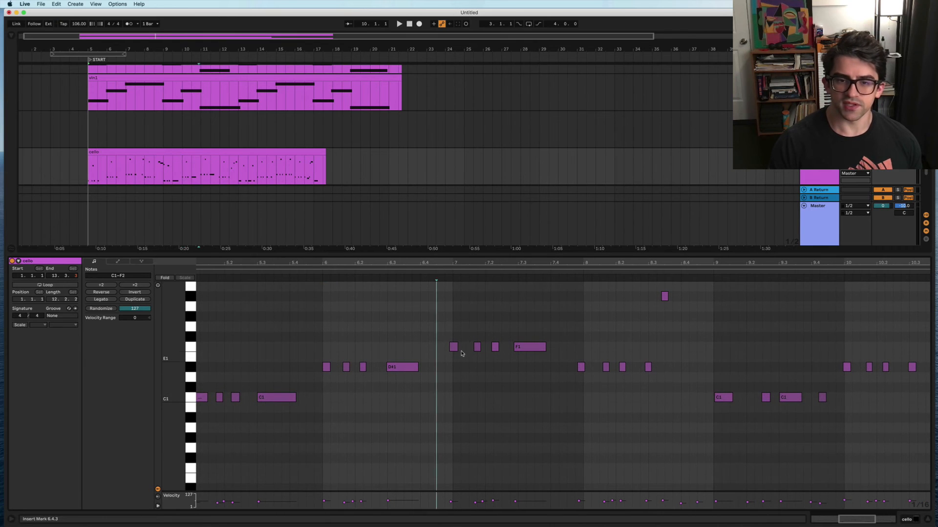
{"action": "left_click", "coordinate": [454, 348]}
{"action": "key", "text": "super+u"}
{"action": "left_click", "coordinate": [587, 367]}
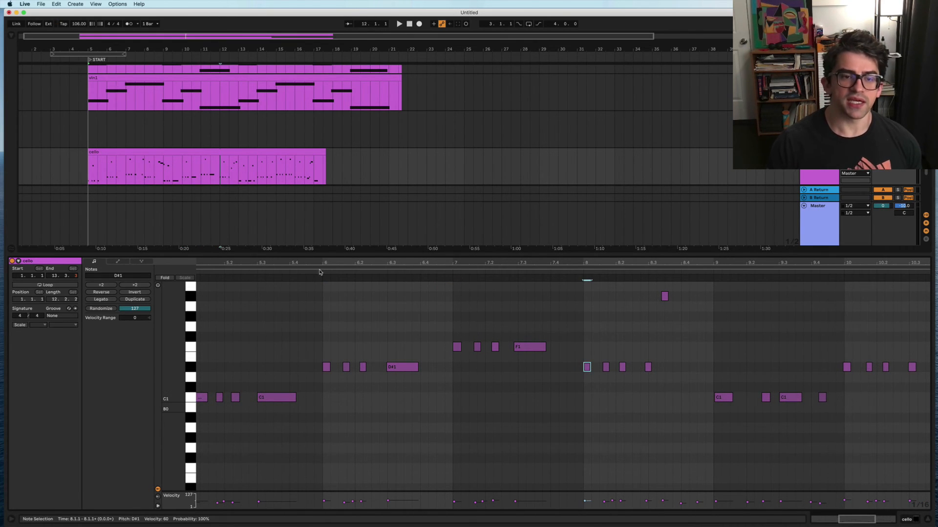
Step: Play the cello clip from its sixth bar through the eighth bar
{"action": "left_click", "coordinate": [320, 272]}
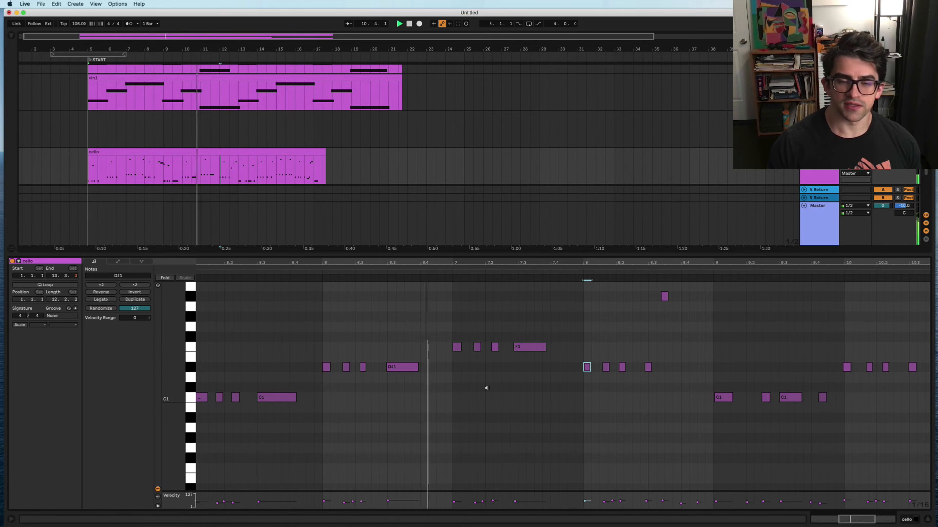
{"action": "scroll", "coordinate": [513, 405], "scroll_direction": "up", "scroll_amount": 4}
{"action": "scroll", "coordinate": [513, 405], "scroll_direction": "right", "scroll_amount": 3}
{"action": "scroll", "coordinate": [513, 404], "scroll_direction": "right", "scroll_amount": 3}
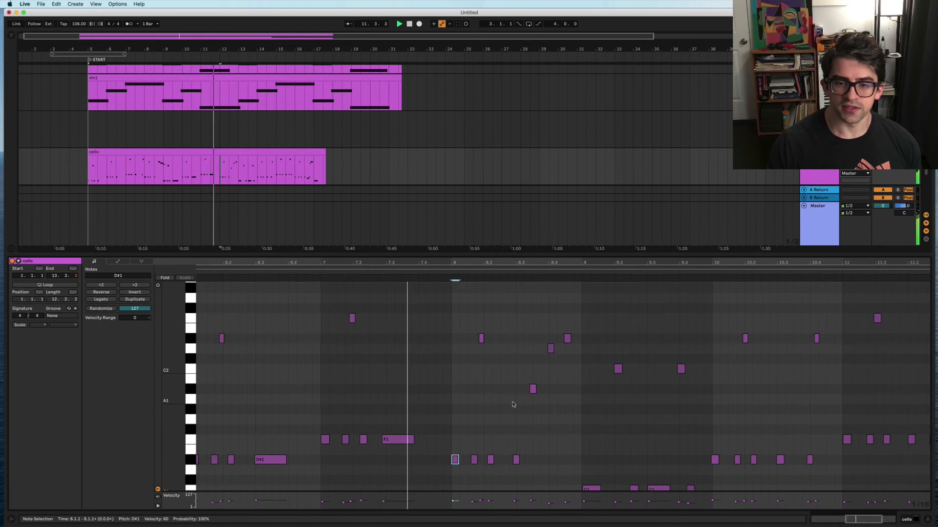
{"action": "scroll", "coordinate": [512, 404], "scroll_direction": "right", "scroll_amount": 3}
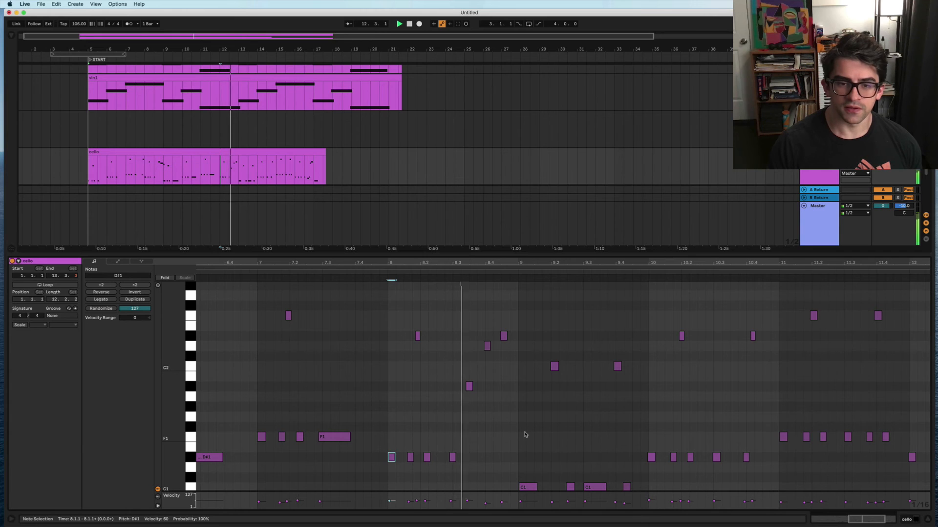
Step: Align the A#1 note in the cello clip's eighth bar to 8.3.3, lower its velocity to 48 and play the bar
{"action": "left_click", "coordinate": [469, 386]}
{"action": "key", "text": "space"}
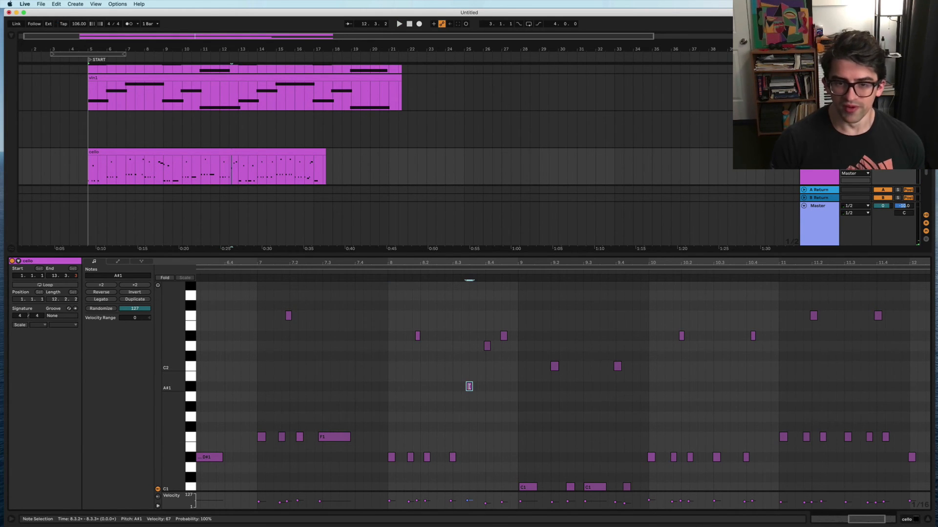
{"action": "left_click_drag", "start_coordinate": [469, 386], "coordinate": [472, 388]}
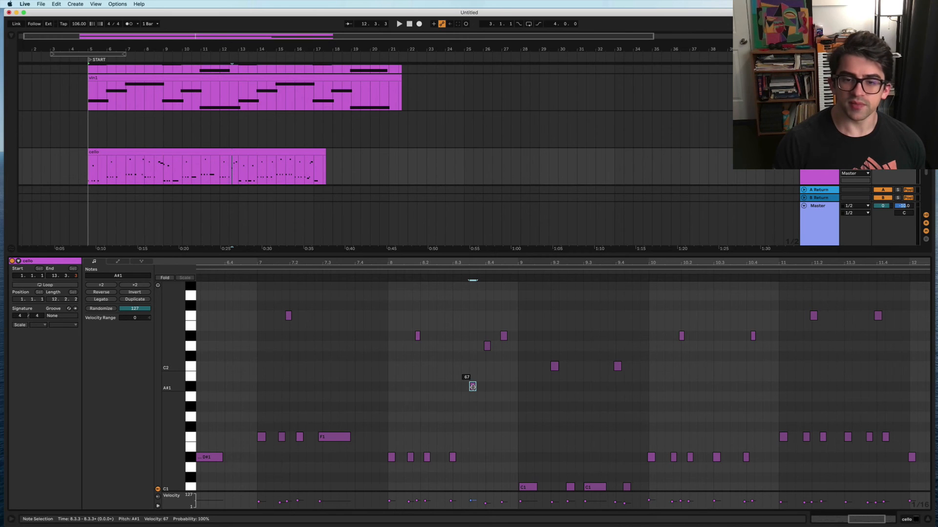
{"action": "left_click", "coordinate": [385, 270]}
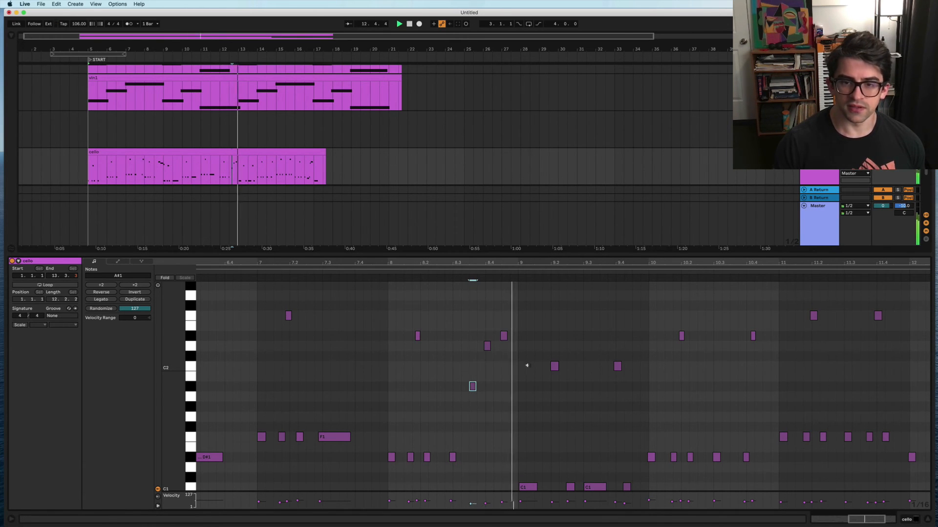
{"action": "key", "text": "space"}
Step: Raise the velocities of the D2 and D#2 notes at the end of the cello clip's eighth bar and replay the bar
{"action": "left_click_drag", "start_coordinate": [477, 353], "coordinate": [508, 315]}
{"action": "left_click_drag", "start_coordinate": [487, 347], "coordinate": [487, 345]}
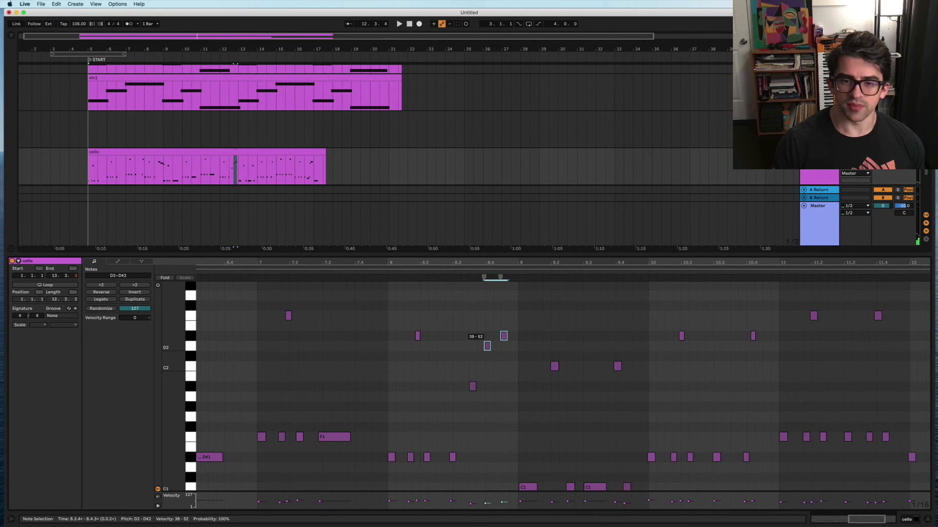
{"action": "left_click", "coordinate": [385, 271]}
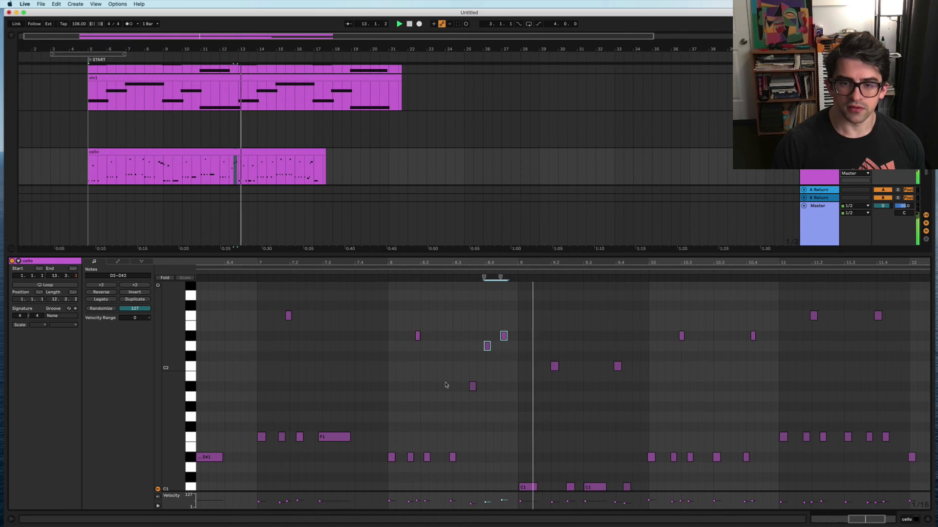
{"action": "left_click", "coordinate": [473, 386]}
{"action": "key", "text": "space"}
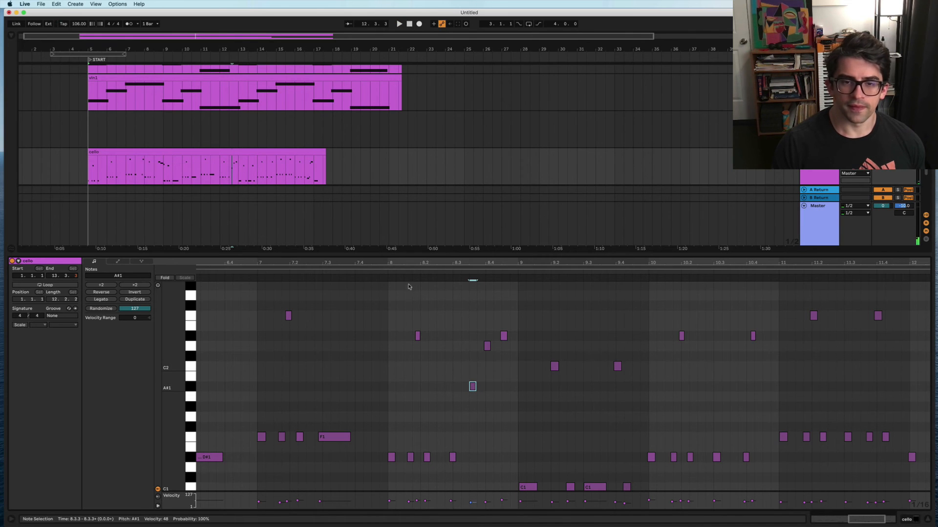
{"action": "key", "text": "space"}
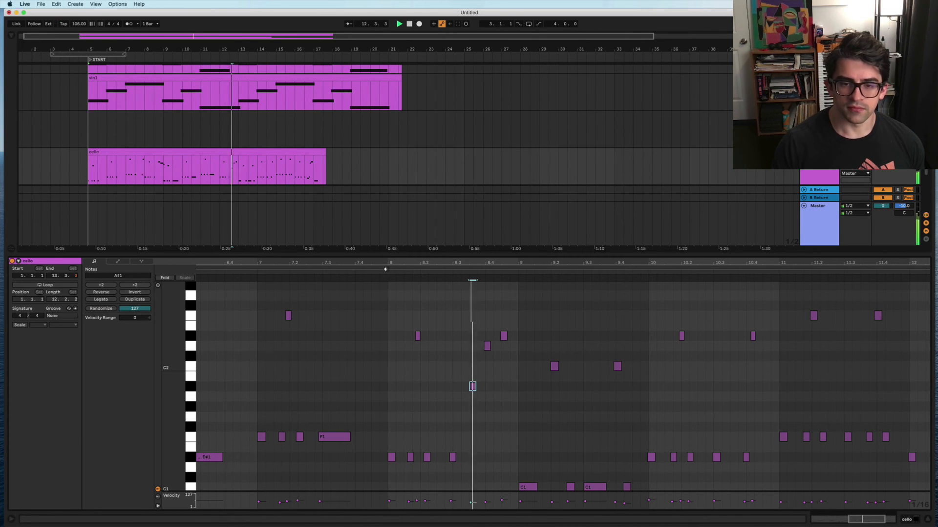
Step: Align the D#1 note on beat 3 of the cello clip's eighth bar to 8.3.1 and play the bar
{"action": "double_click", "coordinate": [456, 457]}
{"action": "key", "text": "space"}
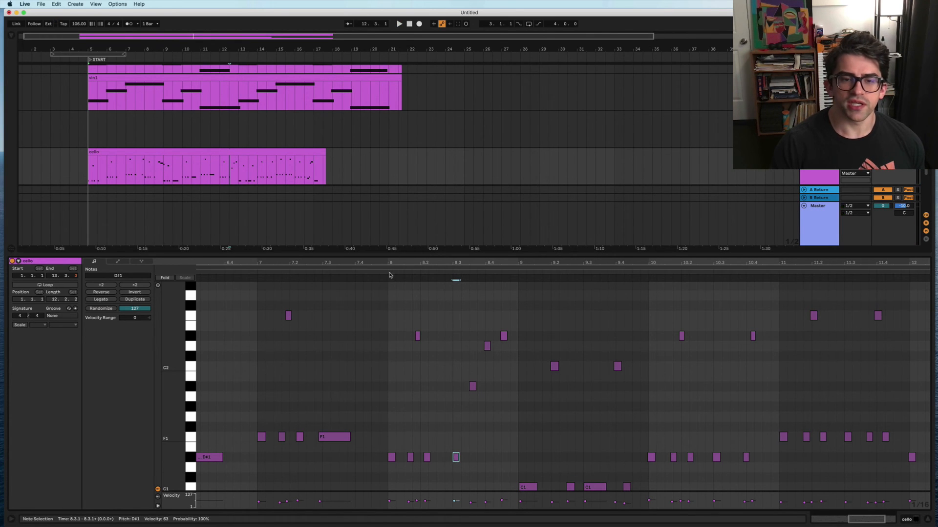
{"action": "key", "text": "space"}
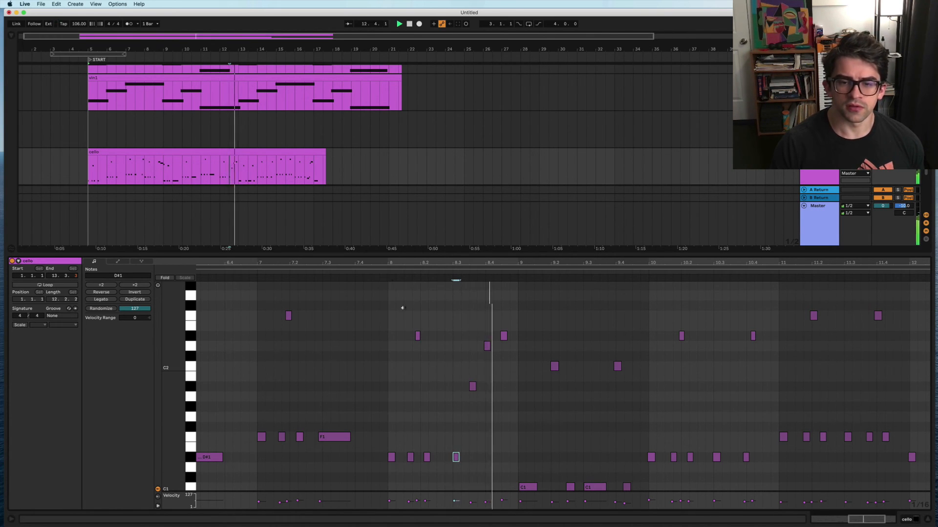
Step: Move the A#1 note in the cello clip's eighth bar to 8.3.4
{"action": "left_click", "coordinate": [472, 386]}
{"action": "key", "text": "space"}
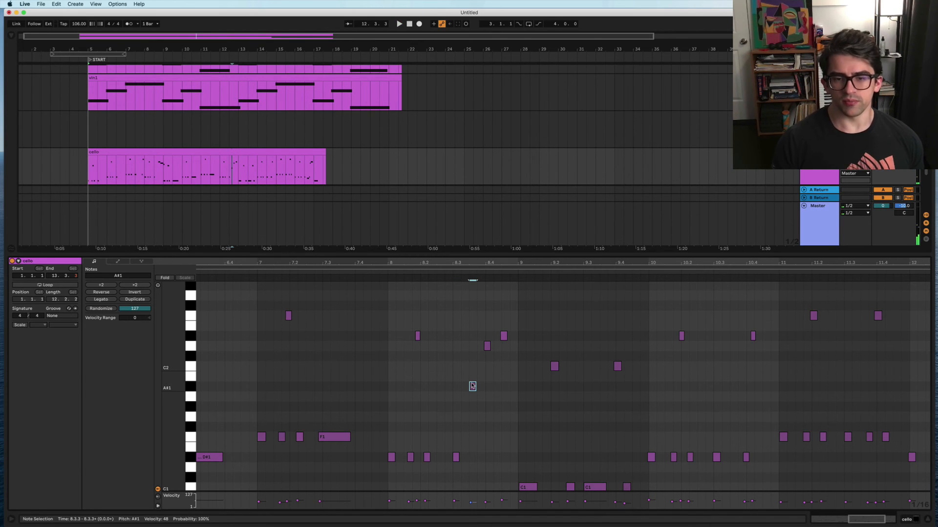
{"action": "key", "text": "Right"}
{"action": "key", "text": "Left"}
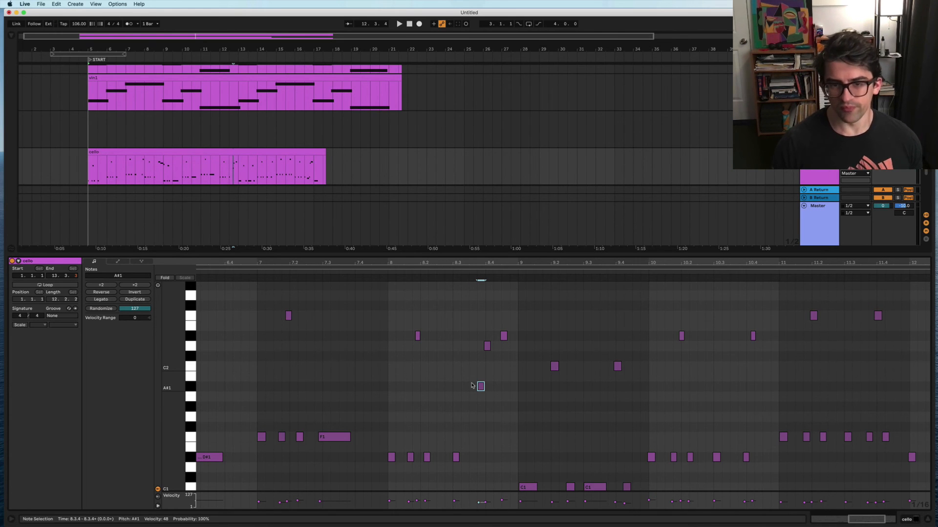
Step: Play the cello clip from its eighth bar into the ninth to check the transition between them
{"action": "left_click", "coordinate": [384, 274]}
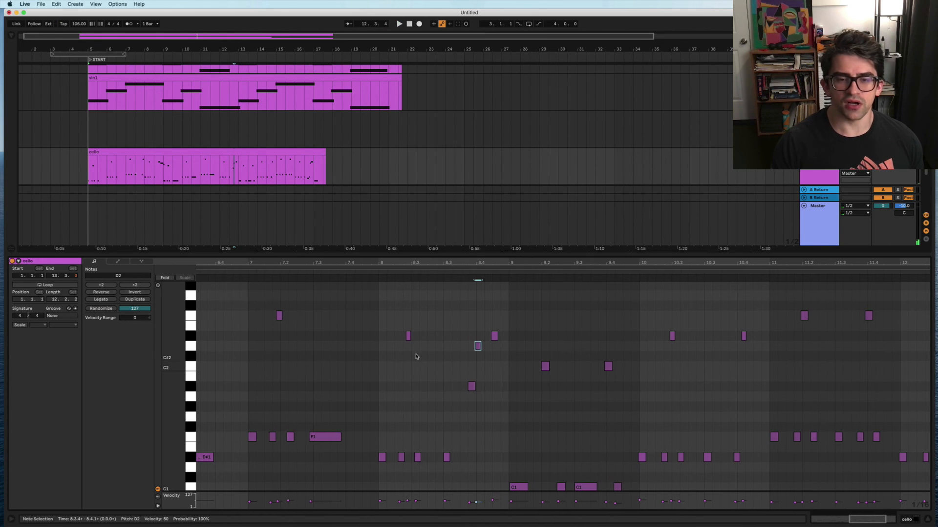
{"action": "scroll", "coordinate": [450, 357], "scroll_direction": "down", "scroll_amount": 5}
{"action": "scroll", "coordinate": [449, 358], "scroll_direction": "right", "scroll_amount": 5}
{"action": "left_click", "coordinate": [392, 271]}
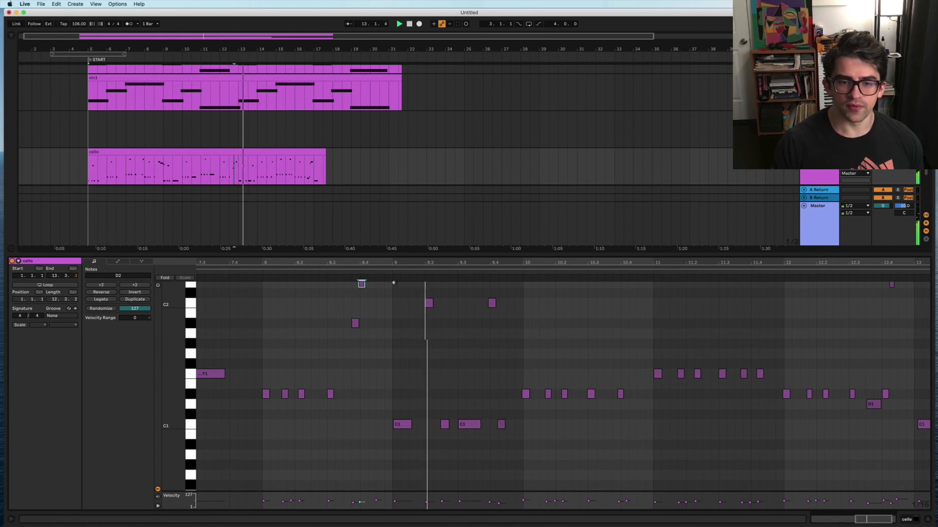
{"action": "scroll", "coordinate": [469, 376], "scroll_direction": "right", "scroll_amount": 5}
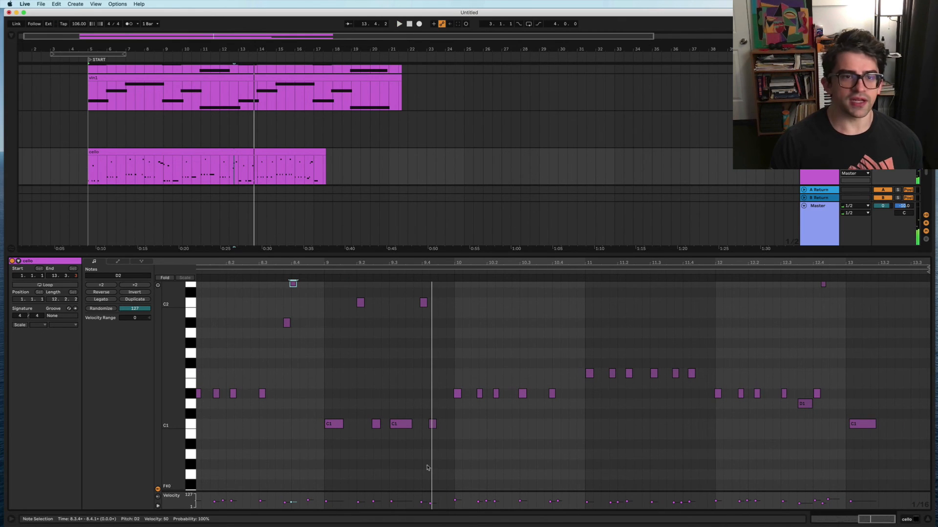
{"action": "scroll", "coordinate": [329, 326], "scroll_direction": "down", "scroll_amount": 1}
{"action": "scroll", "coordinate": [246, 180], "scroll_direction": "down", "scroll_amount": 1}
{"action": "key", "text": "space"}
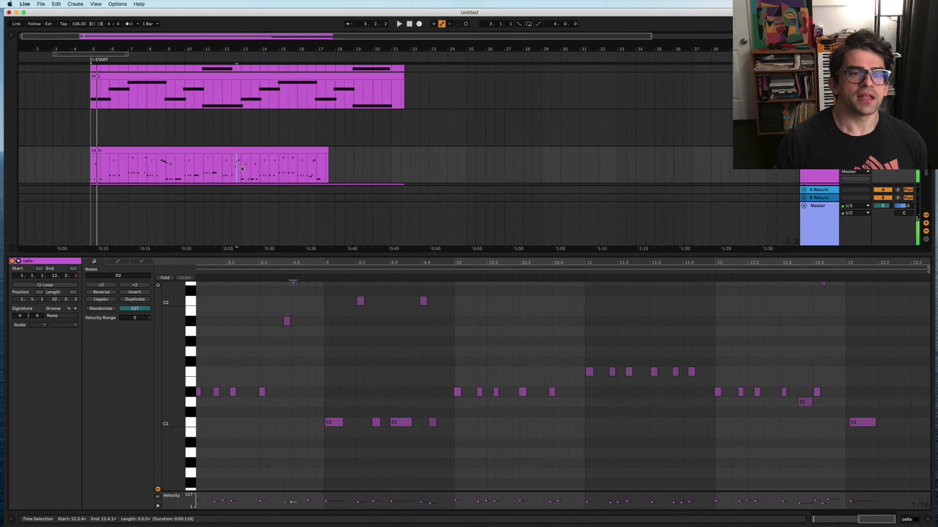
Step: Delete the cello part from bar 13 to its end in the arrangement, keeping the eight bars from bar 5, and select the remaining clip
{"action": "left_click", "coordinate": [241, 169]}
{"action": "key", "text": "space"}
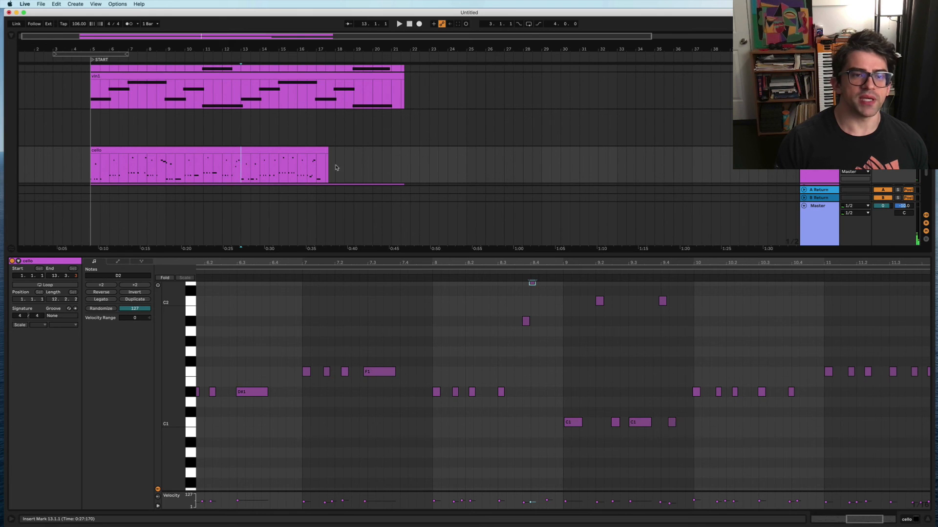
{"action": "left_click_drag", "start_coordinate": [334, 162], "coordinate": [241, 171]}
{"action": "key", "text": "Delete"}
{"action": "left_click", "coordinate": [219, 149]}
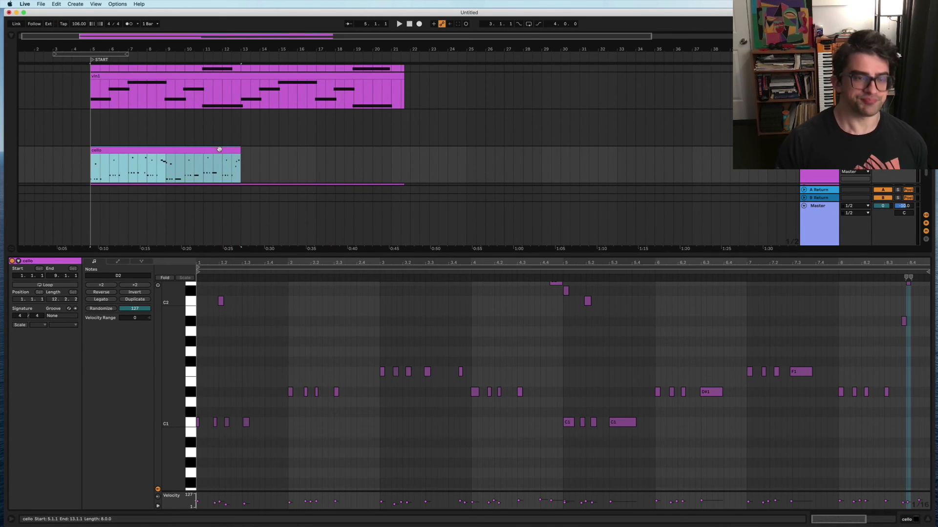
Step: Duplicate the eight-bar cello clip so the copy starts at bar 13, directly after the original, and play the arrangement from bar 5
{"action": "left_click_drag", "start_coordinate": [179, 151], "coordinate": [286, 166]}
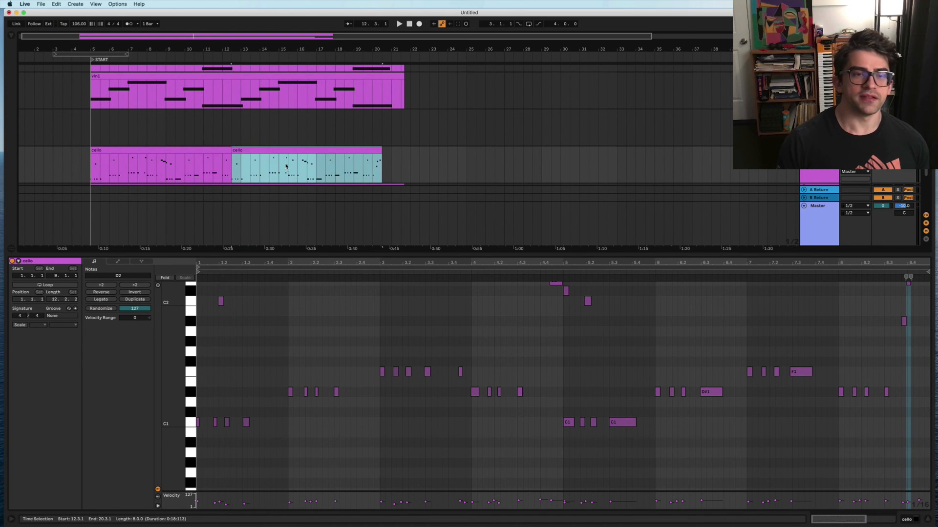
{"action": "key", "text": "super+z"}
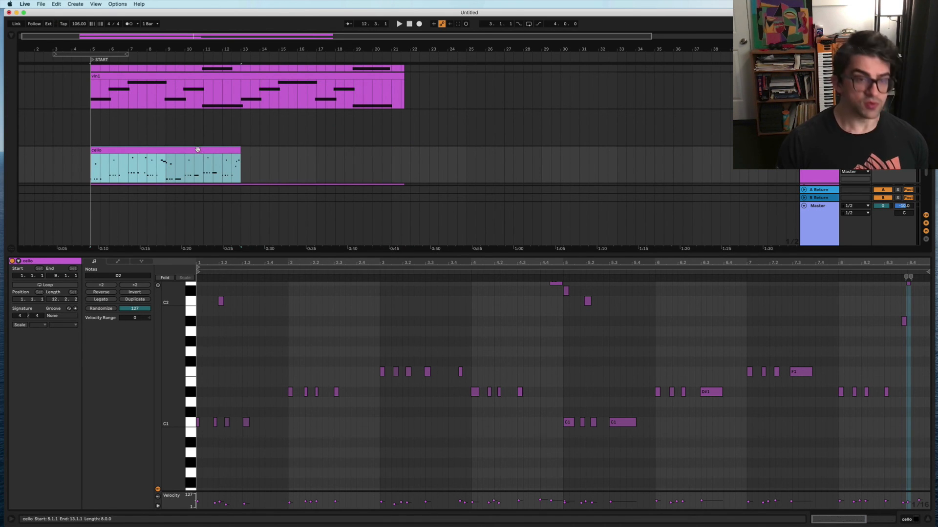
{"action": "left_click_drag", "start_coordinate": [197, 148], "coordinate": [348, 159]}
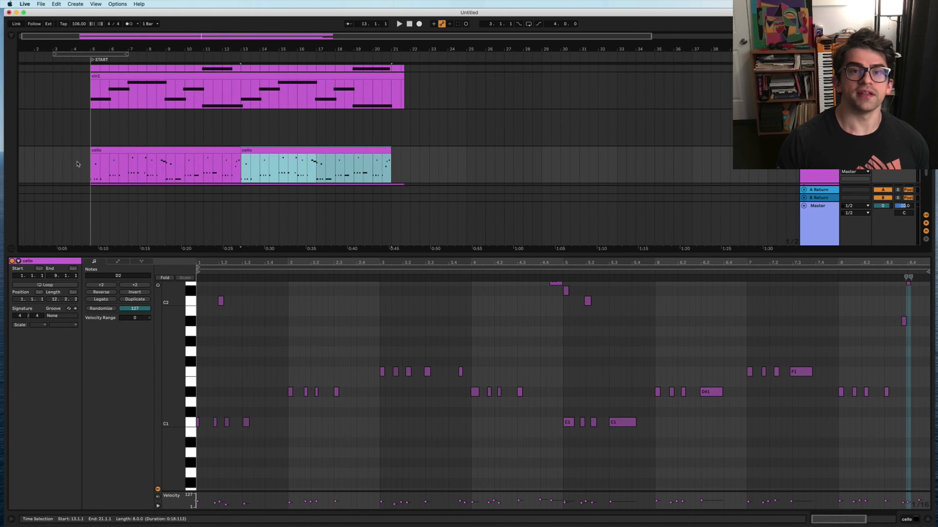
{"action": "left_click", "coordinate": [92, 169]}
{"action": "key", "text": "space"}
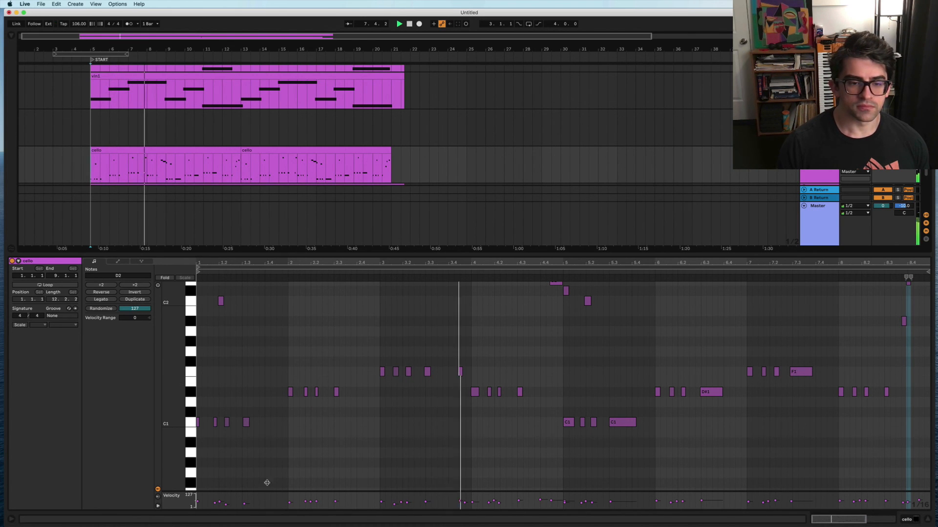
Step: Enlarge the cello clip's velocity lane, slightly lower the velocities of the second-bar notes after the first one, and replay from bar 5
{"action": "left_click_drag", "start_coordinate": [266, 490], "coordinate": [270, 340]}
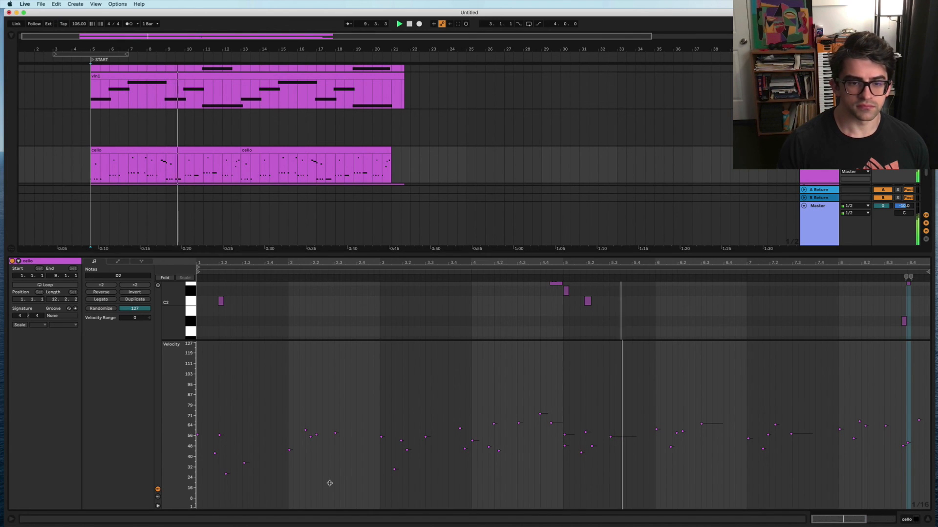
{"action": "key", "text": "space"}
{"action": "left_click_drag", "start_coordinate": [344, 451], "coordinate": [301, 418]}
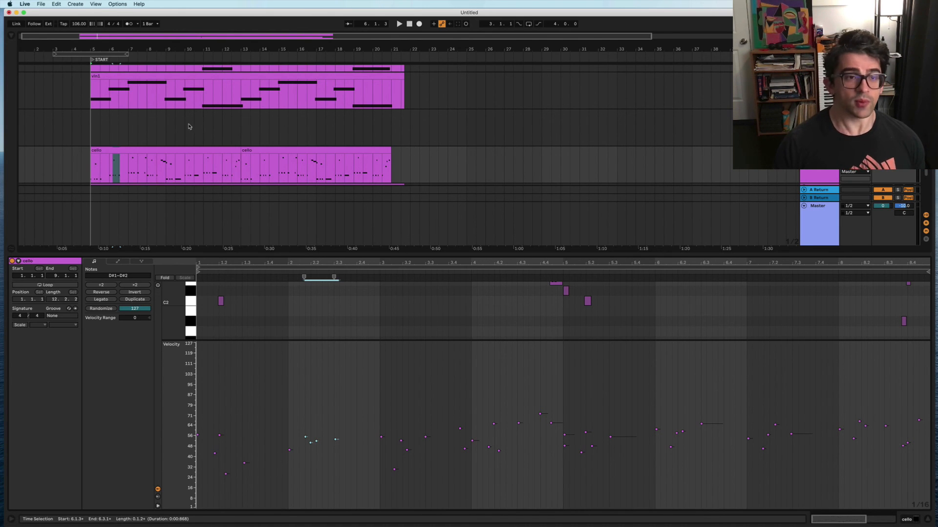
{"action": "key", "text": "space"}
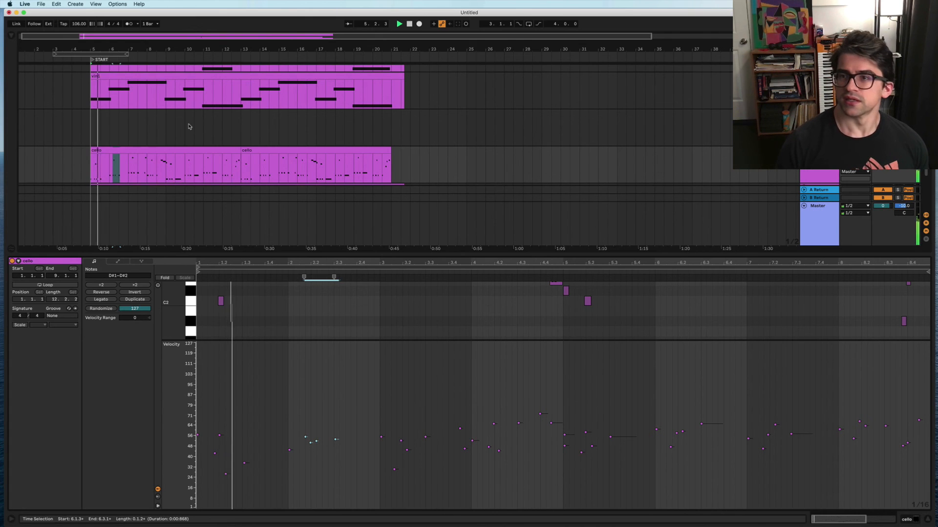